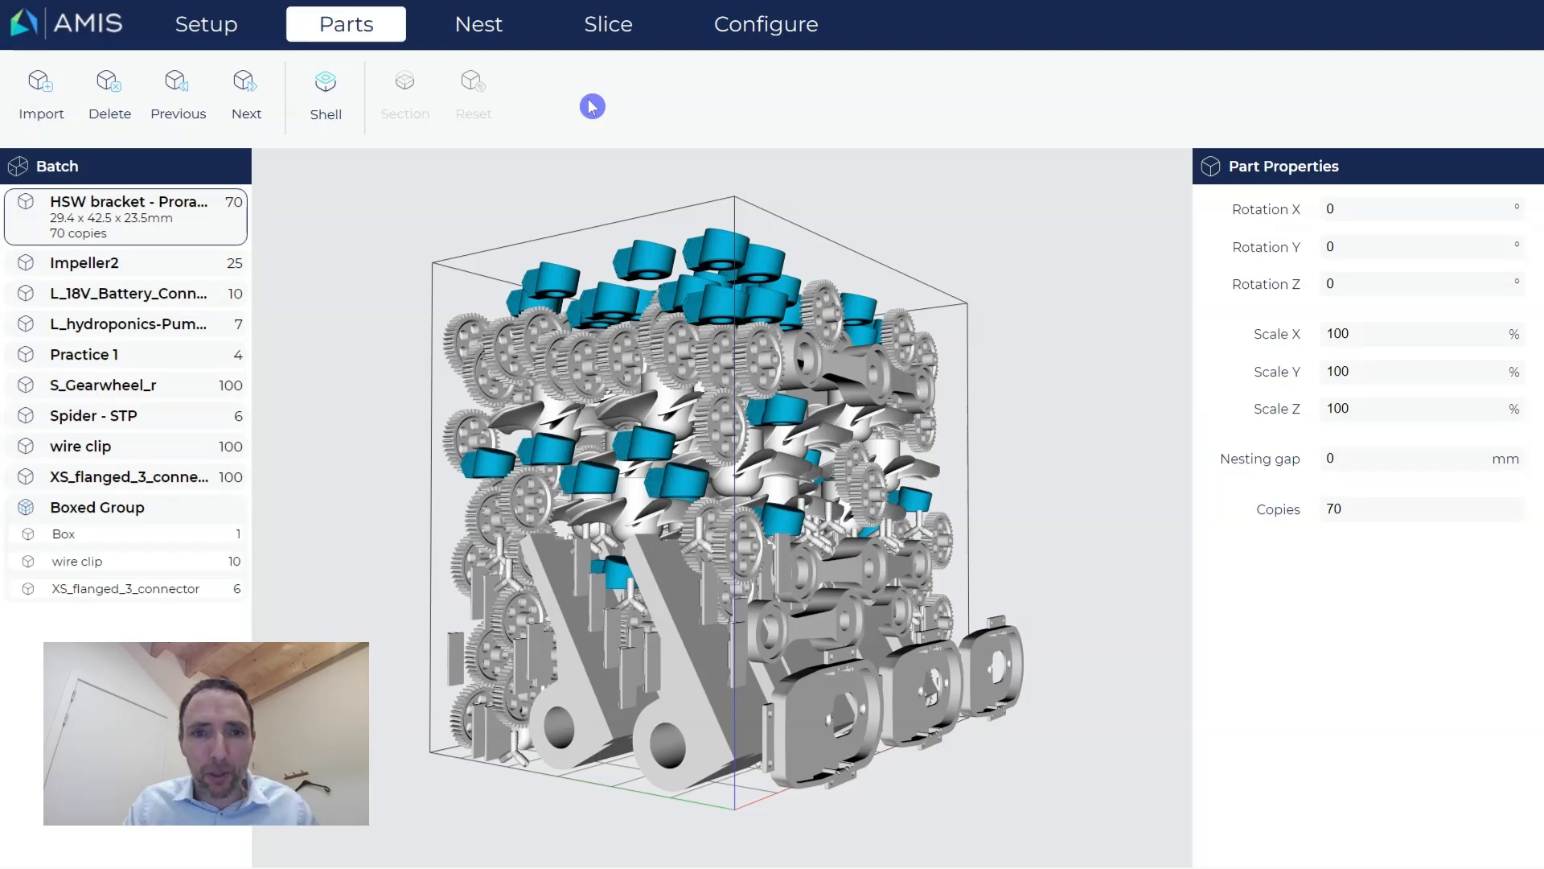
Orbit the nested build, view the HSW bracket alone, then return to the whole batch.
{"action": "left_click_drag", "start_coordinate": [403, 558], "coordinate": [509, 579]}
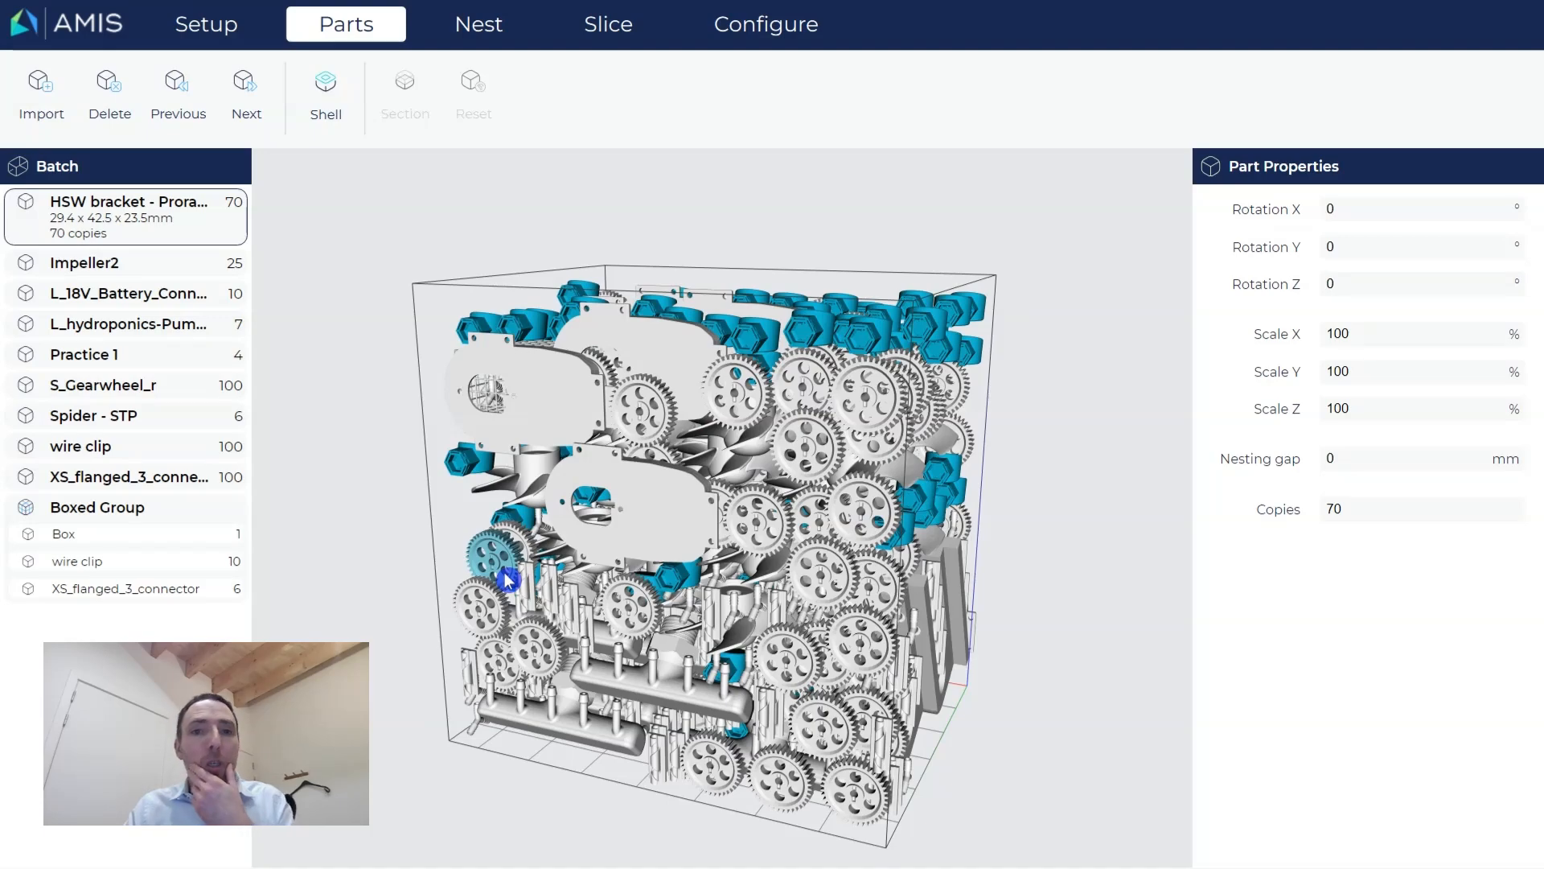
{"action": "left_click_drag", "start_coordinate": [820, 521], "coordinate": [798, 537]}
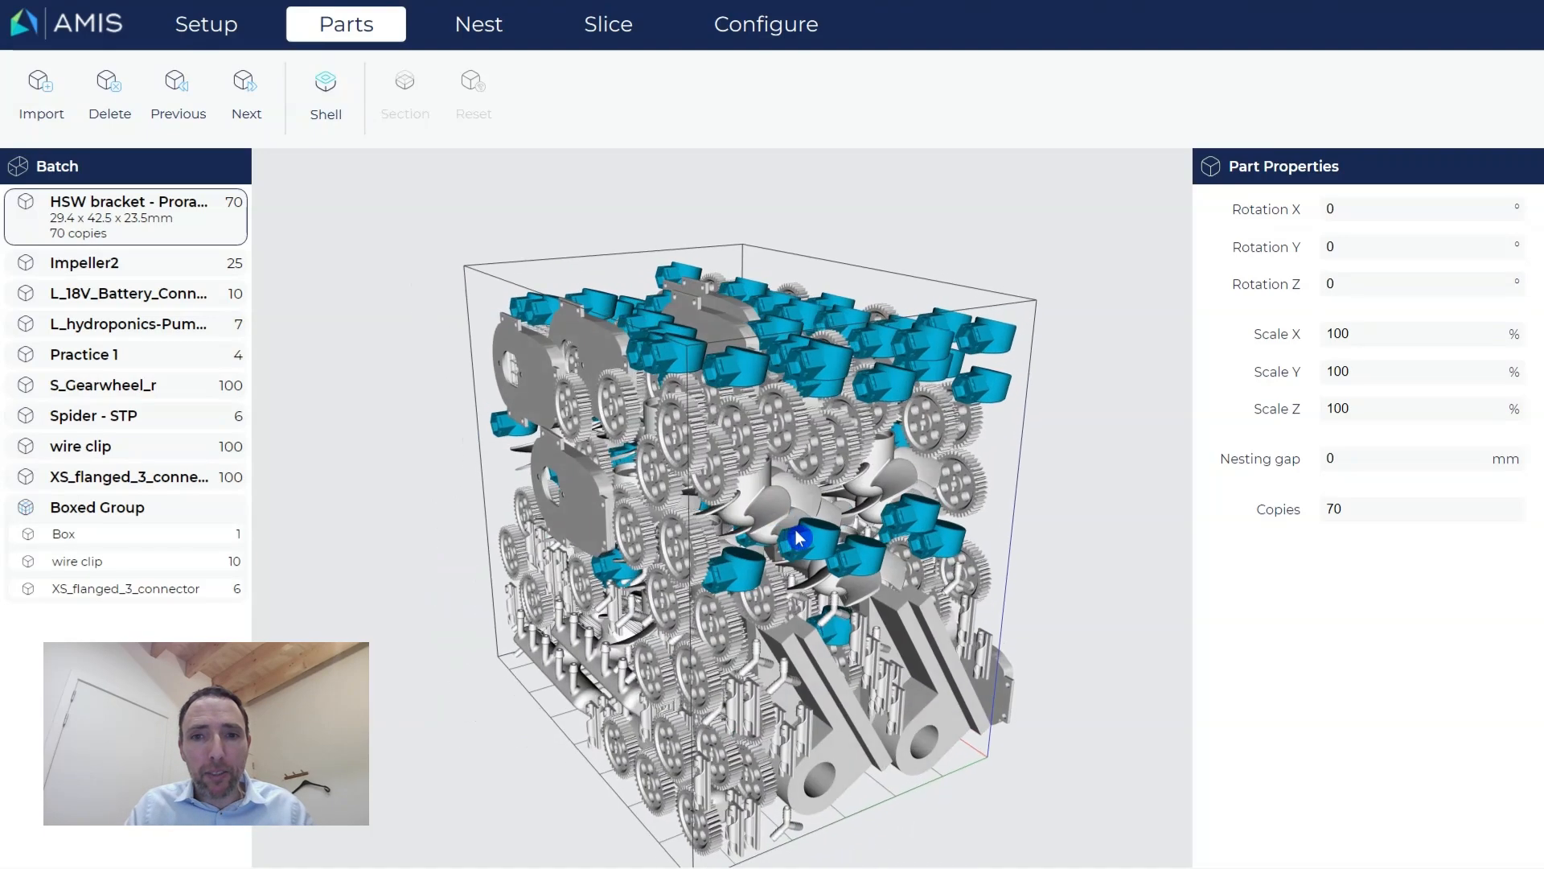
{"action": "left_click", "coordinate": [482, 23]}
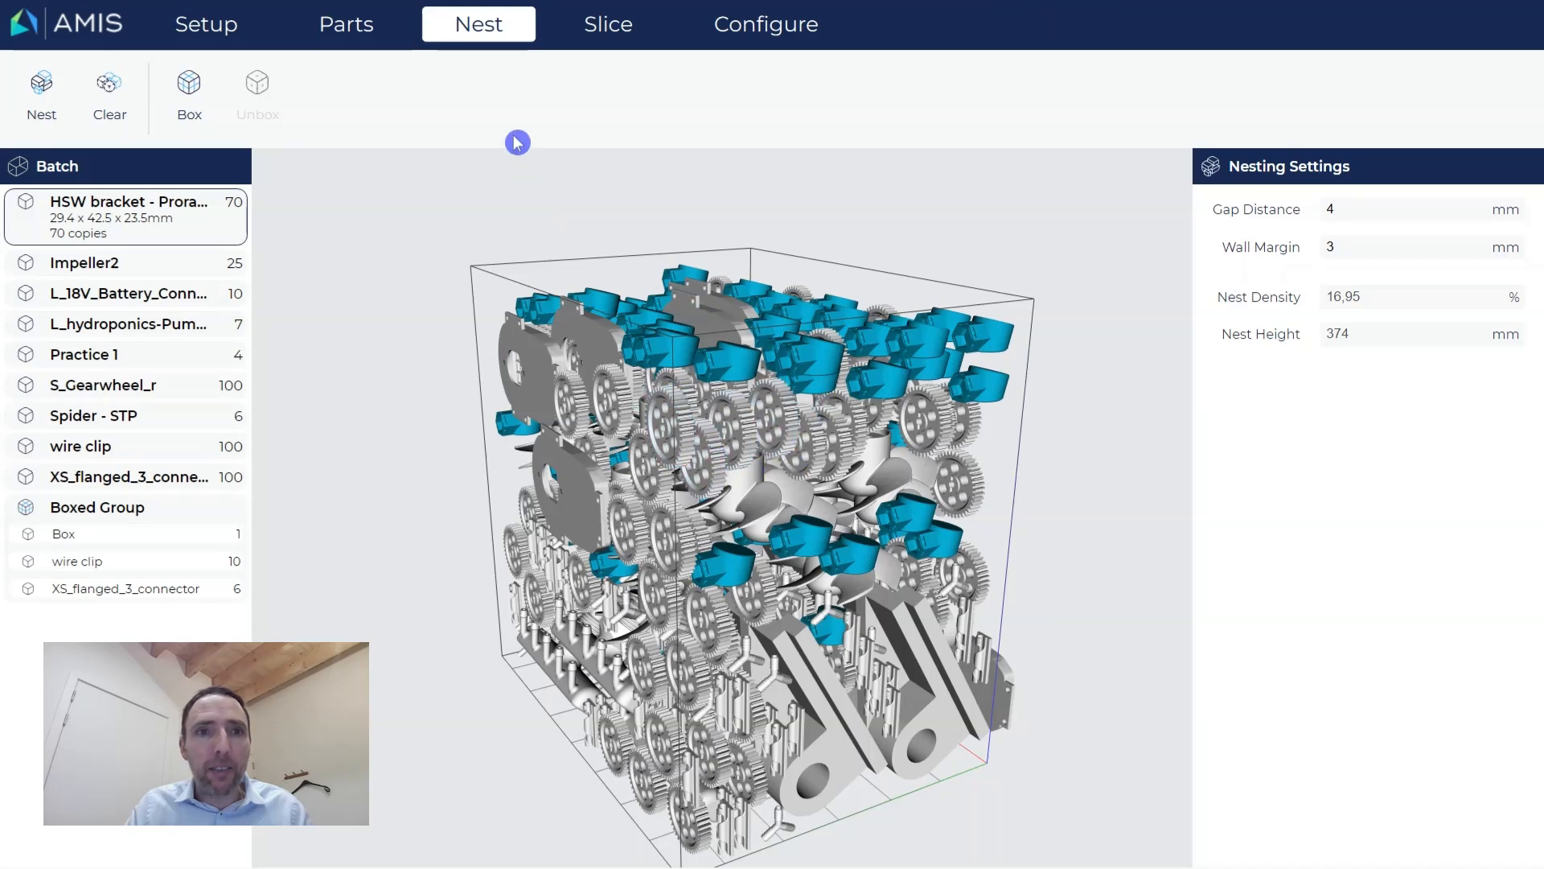
{"action": "left_click", "coordinate": [334, 24]}
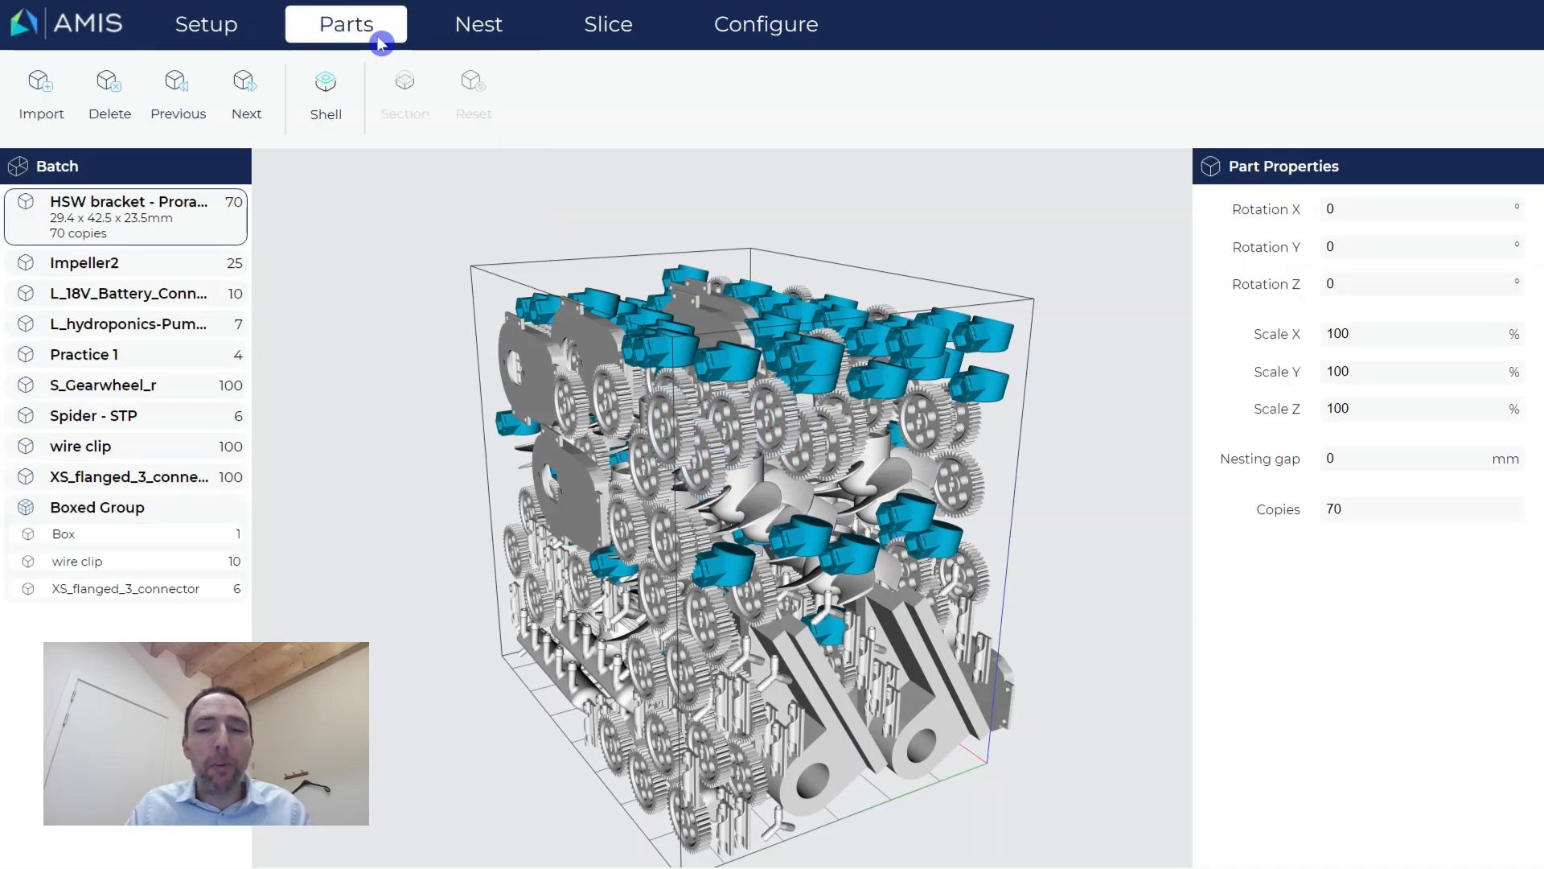
{"action": "left_click_drag", "start_coordinate": [610, 523], "coordinate": [624, 524]}
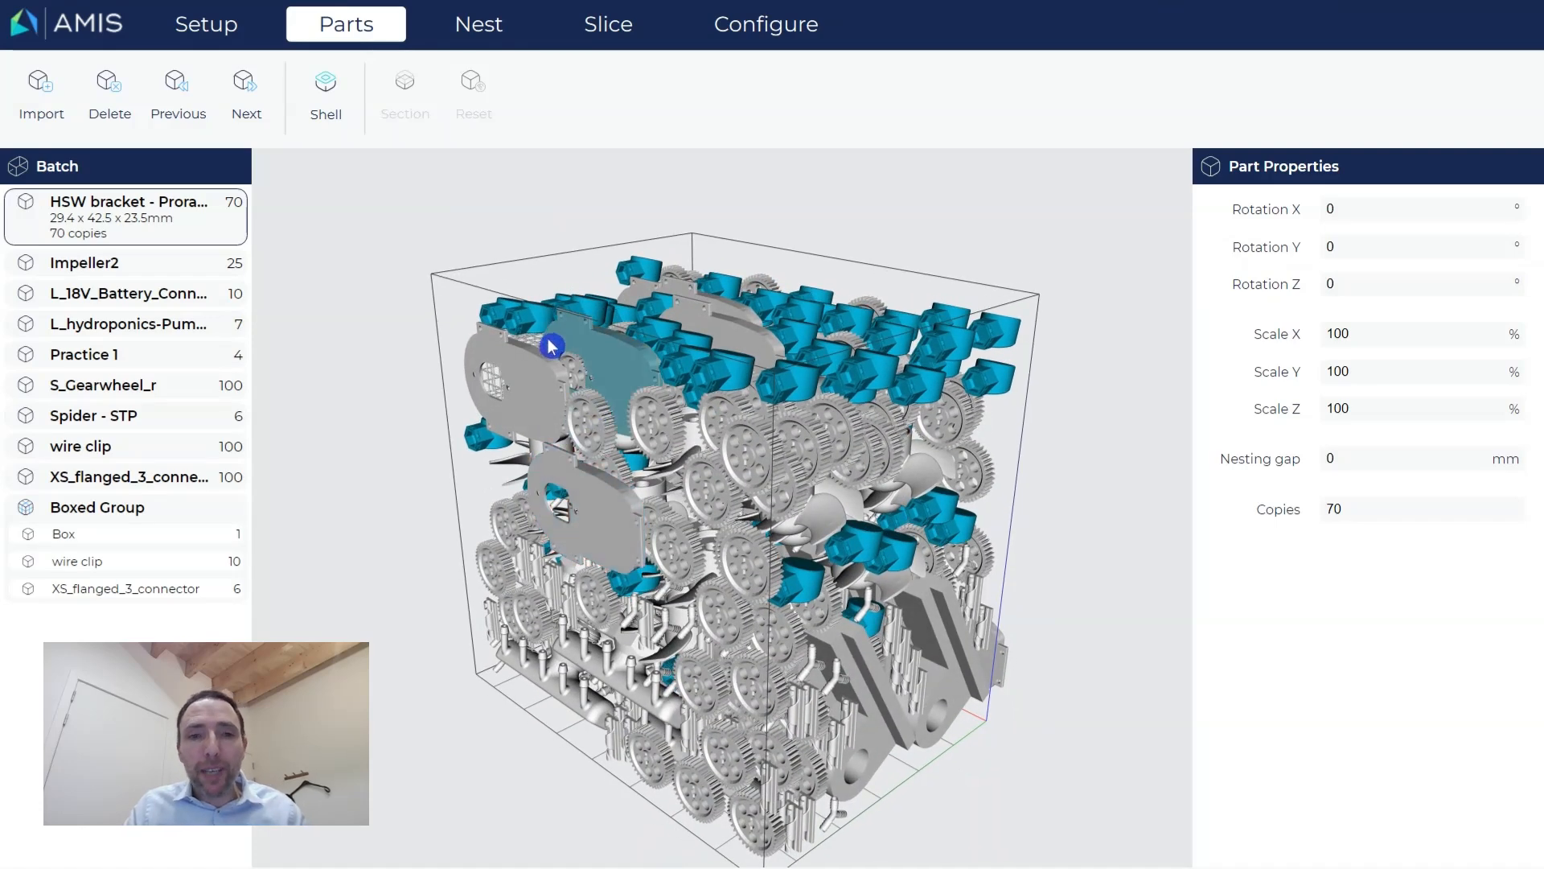
{"action": "double_click", "coordinate": [178, 220]}
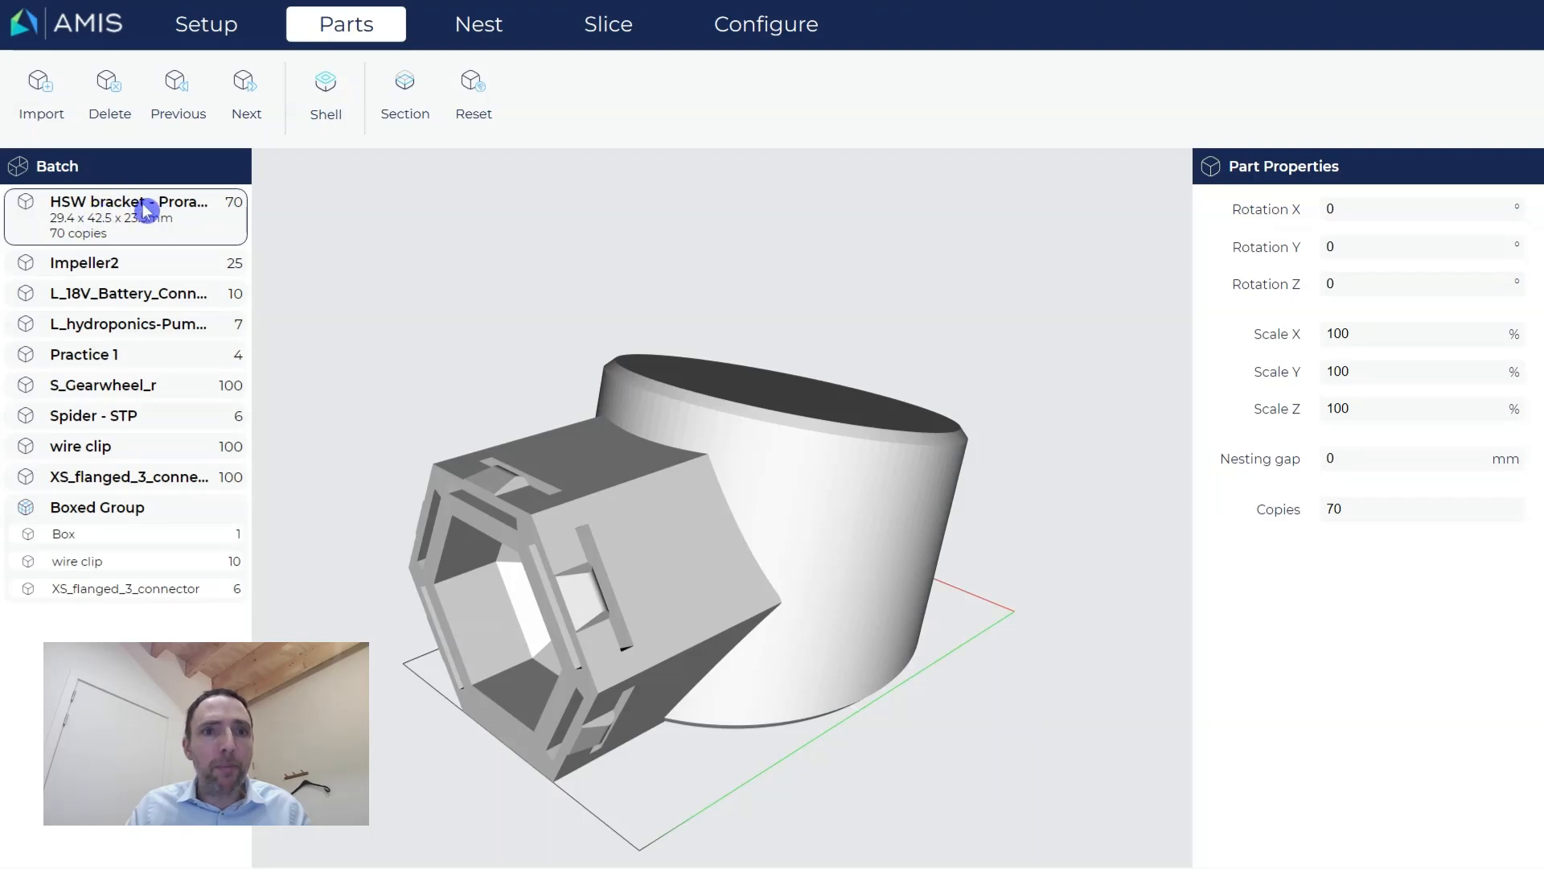
{"action": "left_click", "coordinate": [83, 169]}
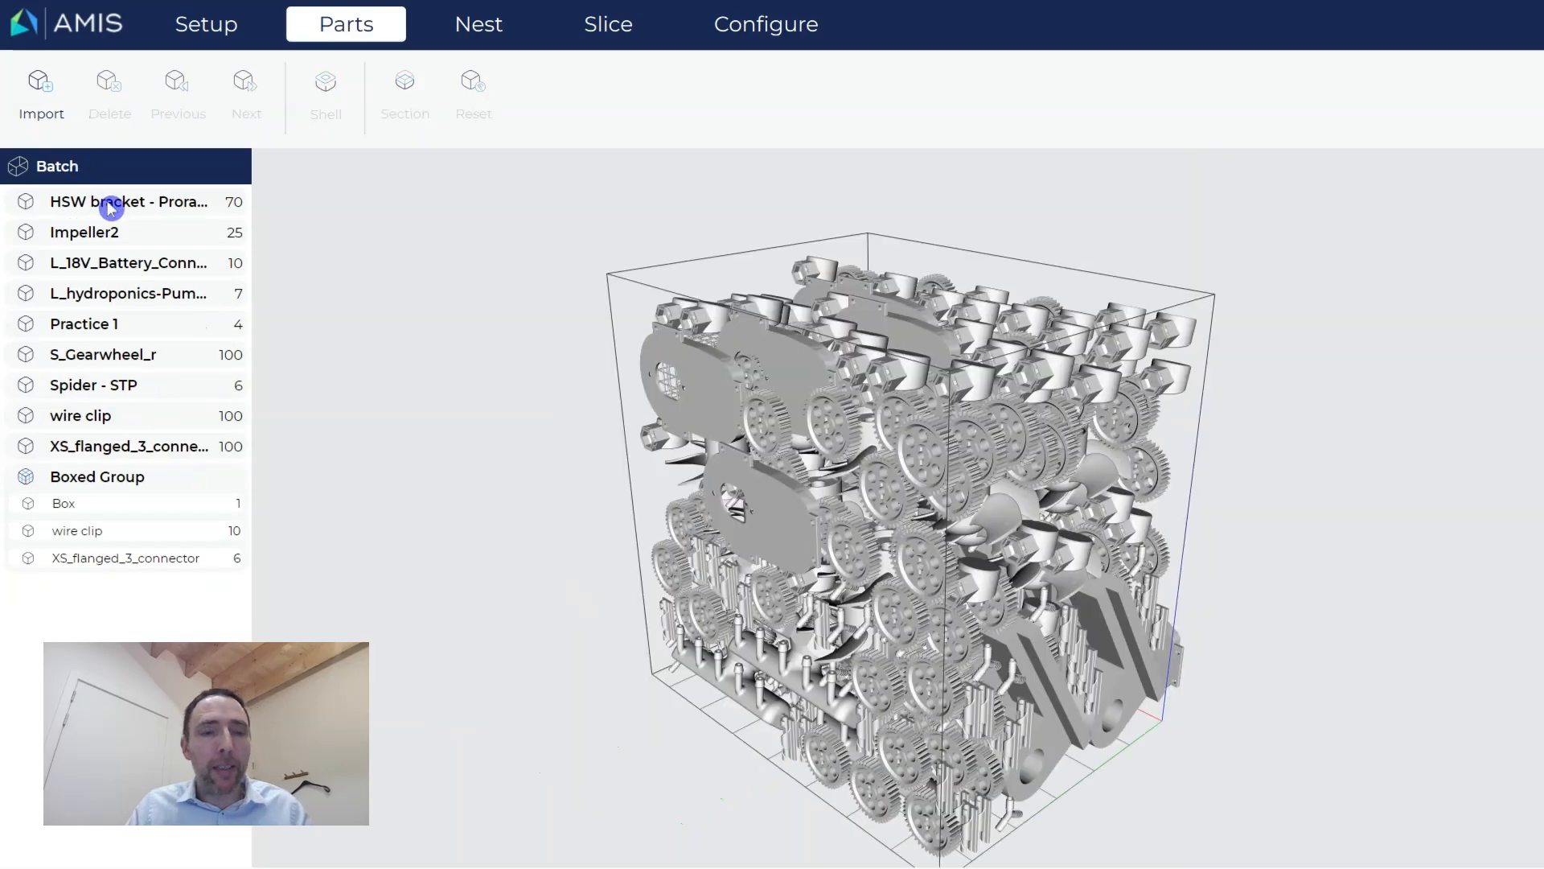
Open the 18V battery part alone and try Rotation X values of 0 and 90.
{"action": "left_click", "coordinate": [705, 373]}
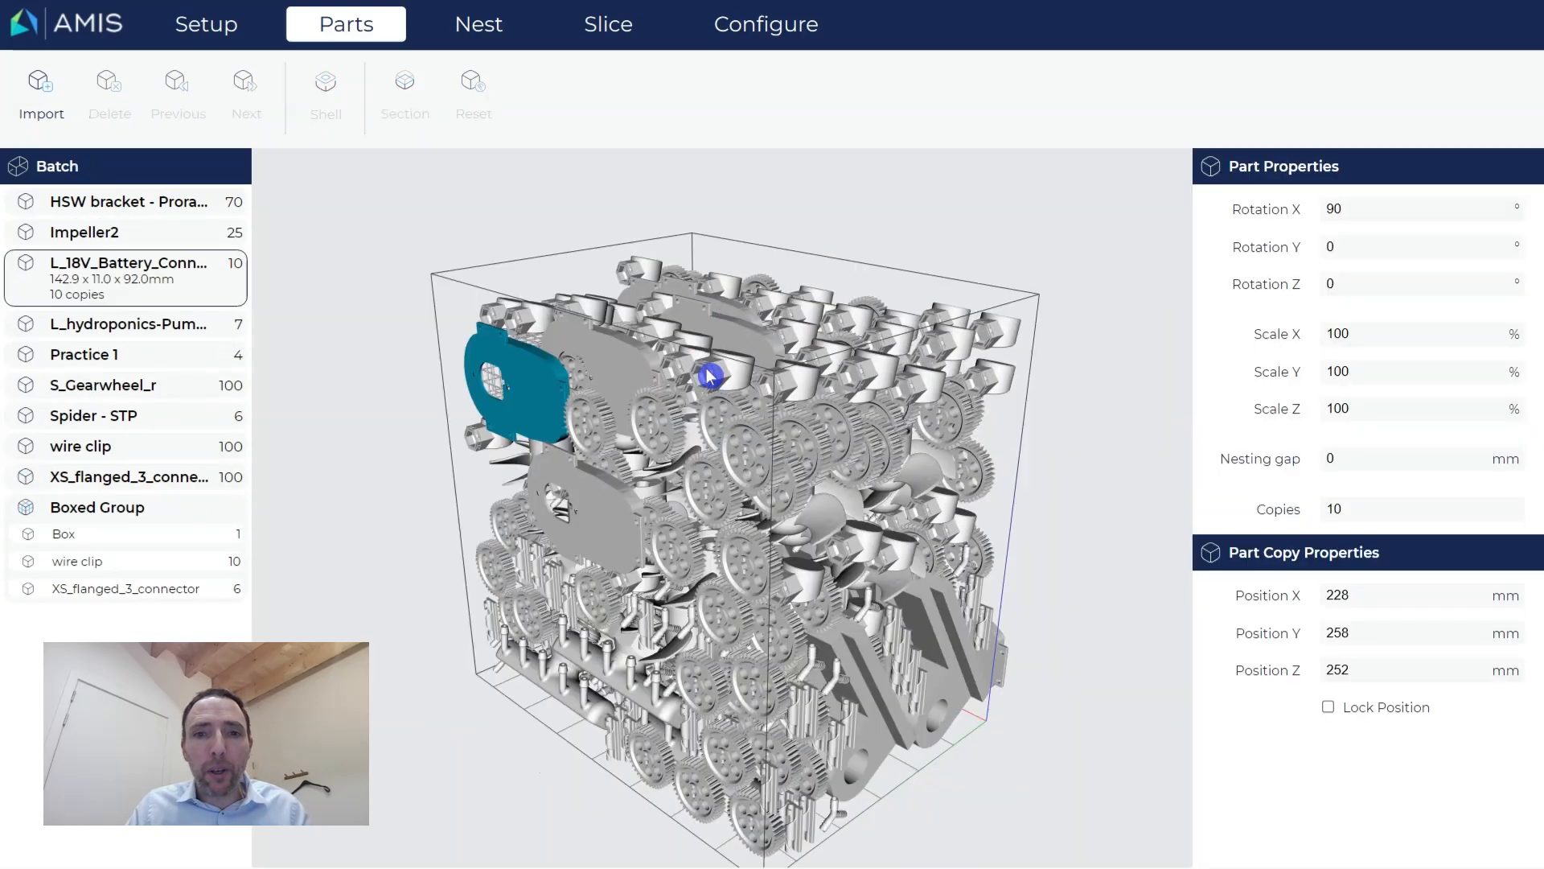
{"action": "double_click", "coordinate": [524, 389]}
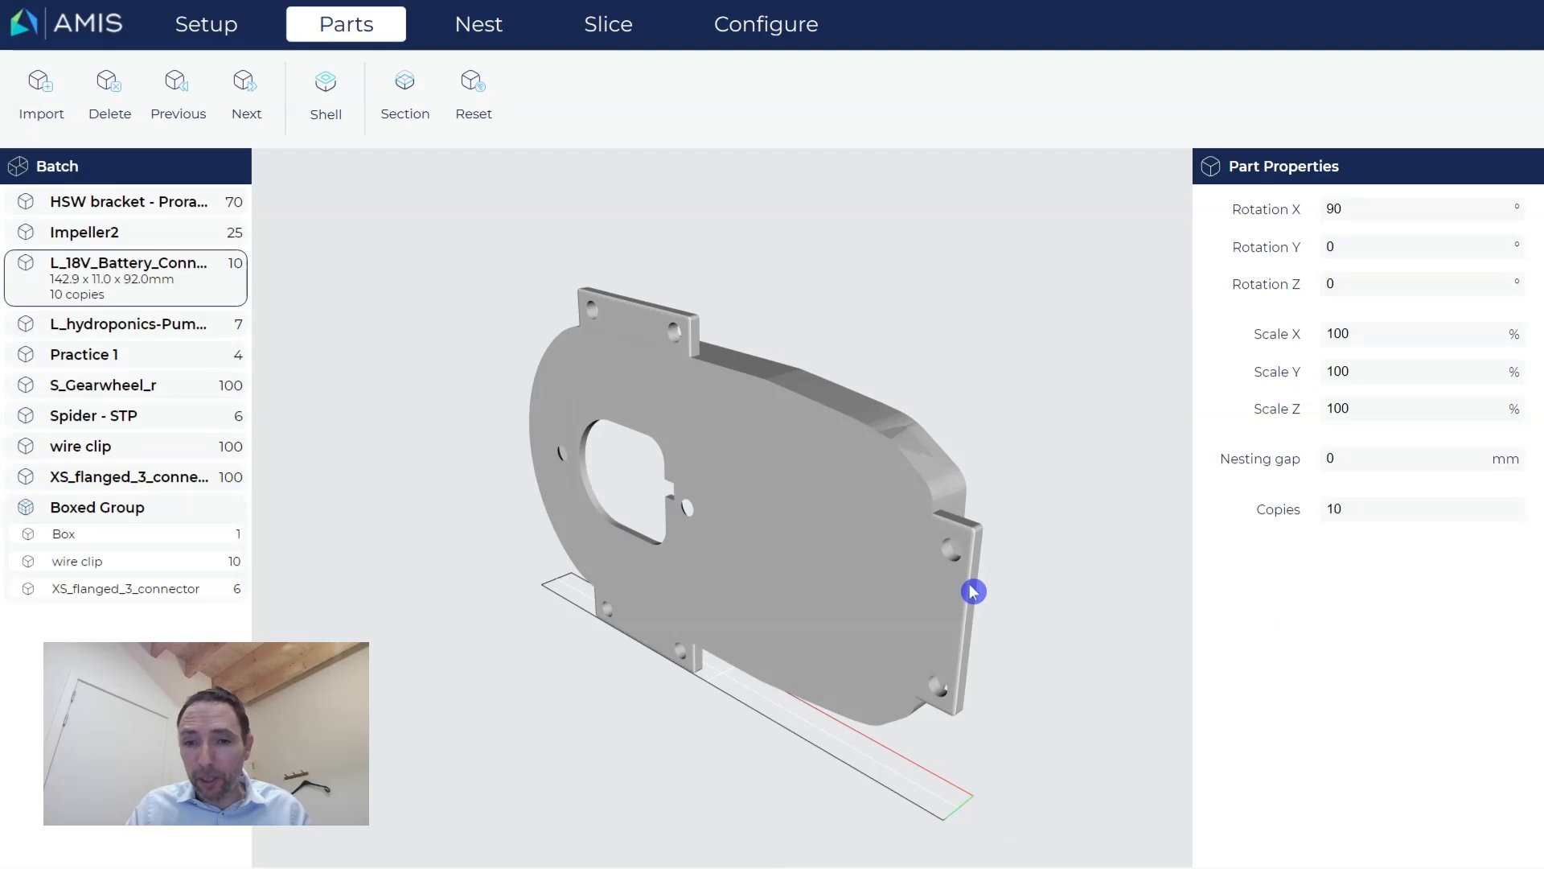
{"action": "left_click_drag", "start_coordinate": [1051, 607], "coordinate": [997, 606]}
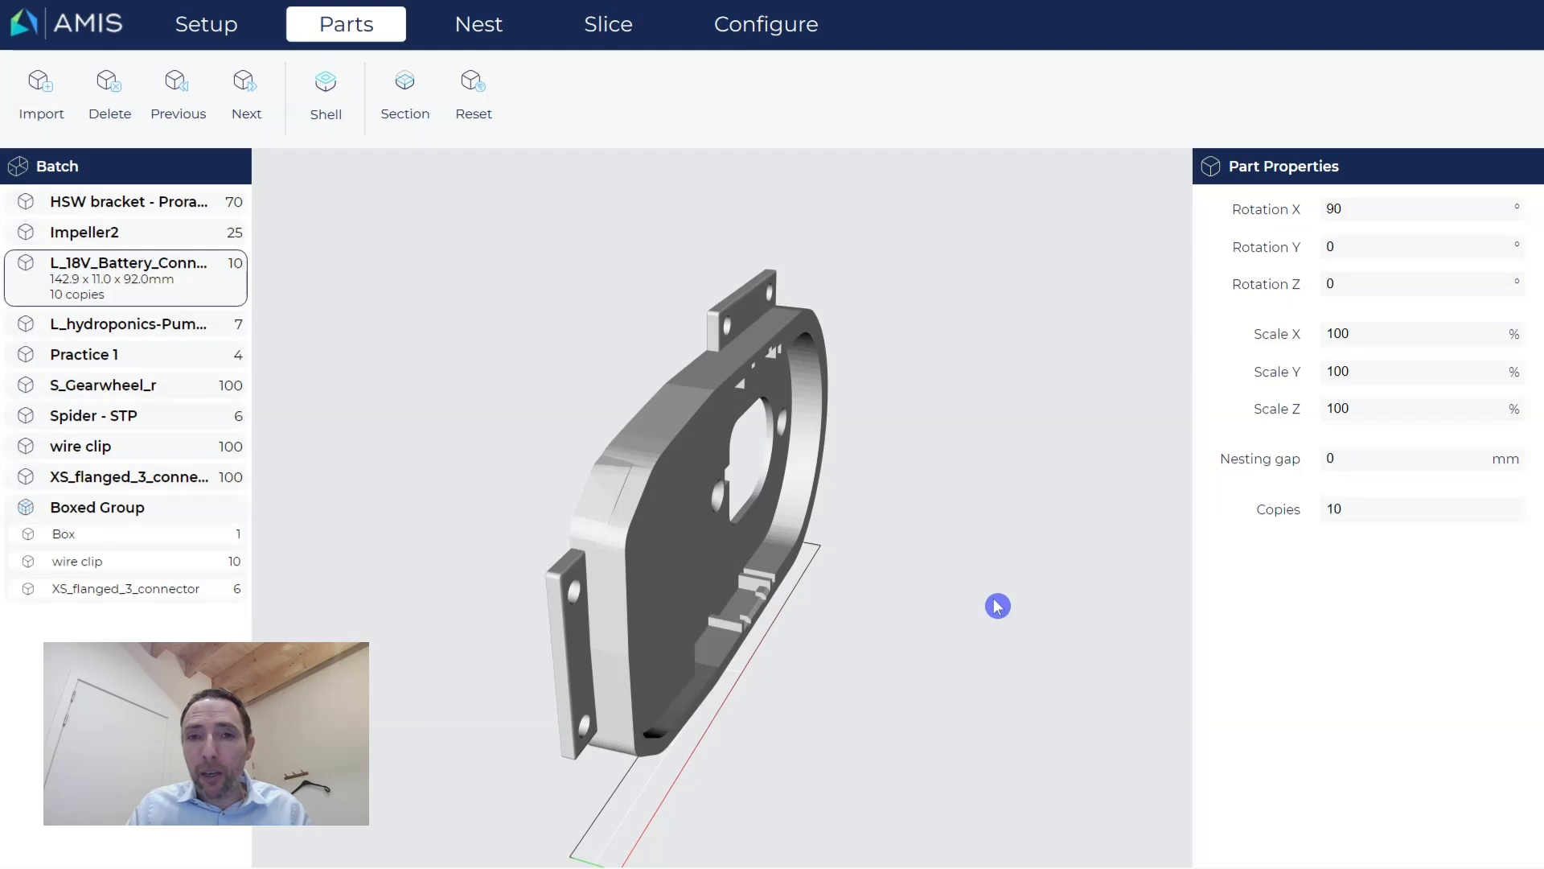
{"action": "left_click", "coordinate": [1361, 221]}
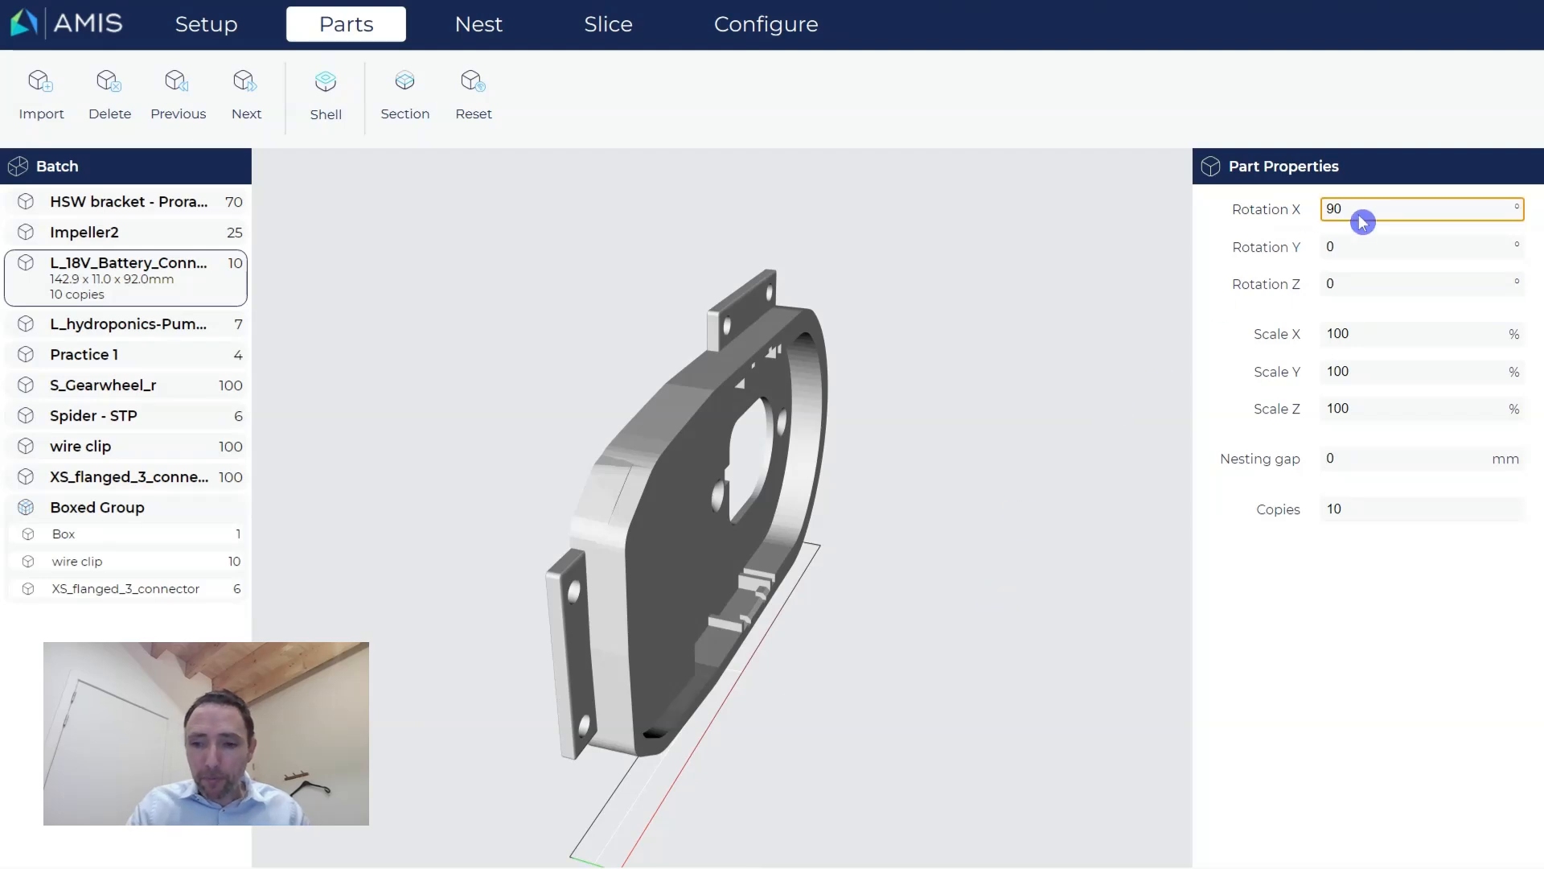
{"action": "key", "text": "BackSpace"}
{"action": "key", "text": "BackSpace"}
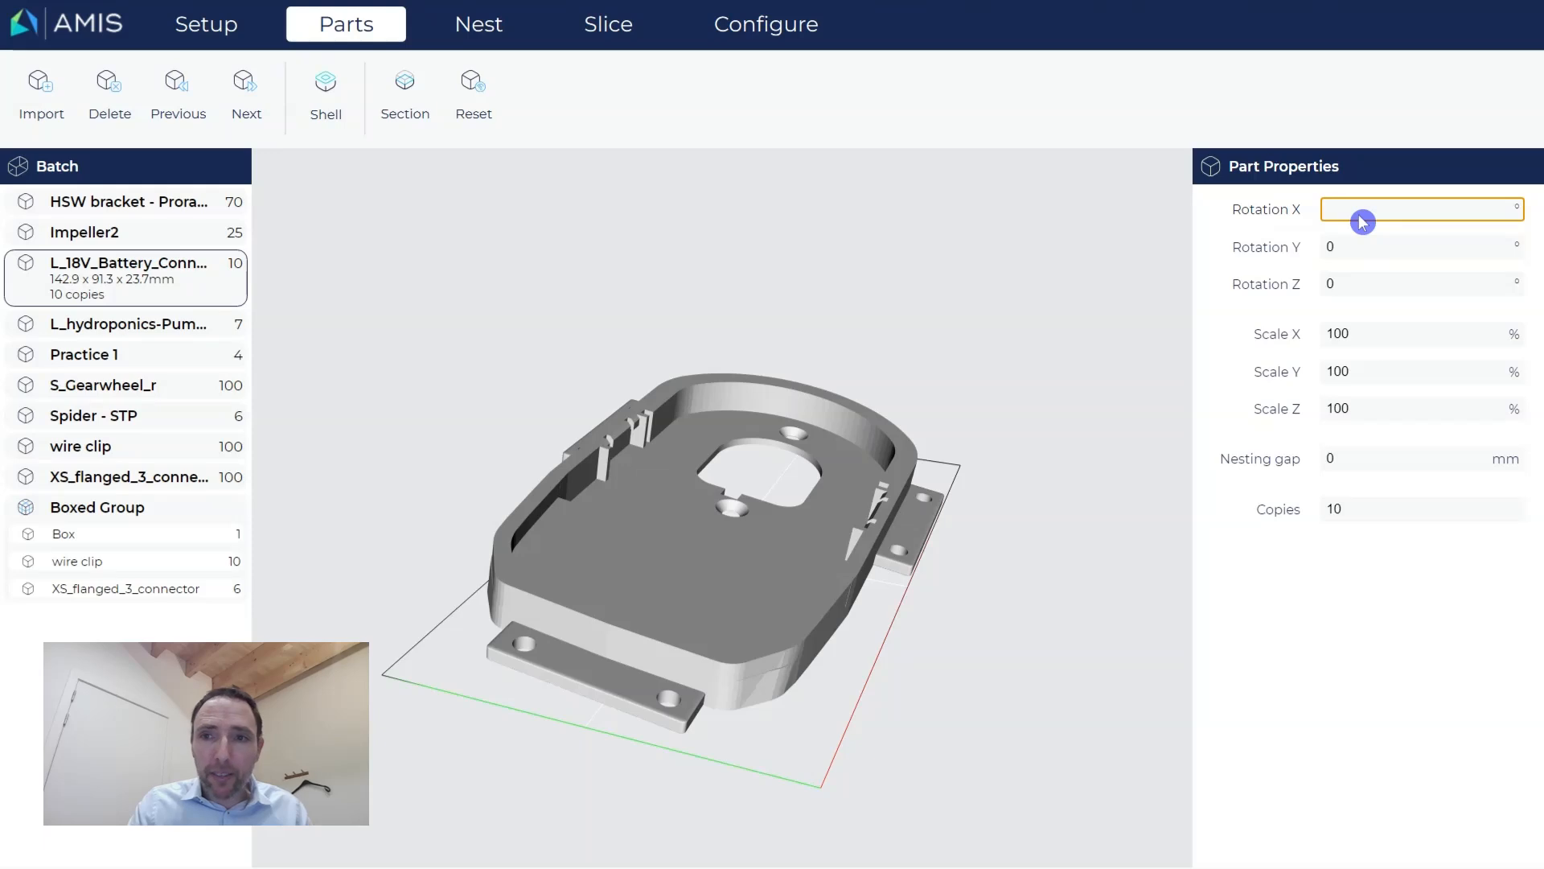
{"action": "type", "text": "0"}
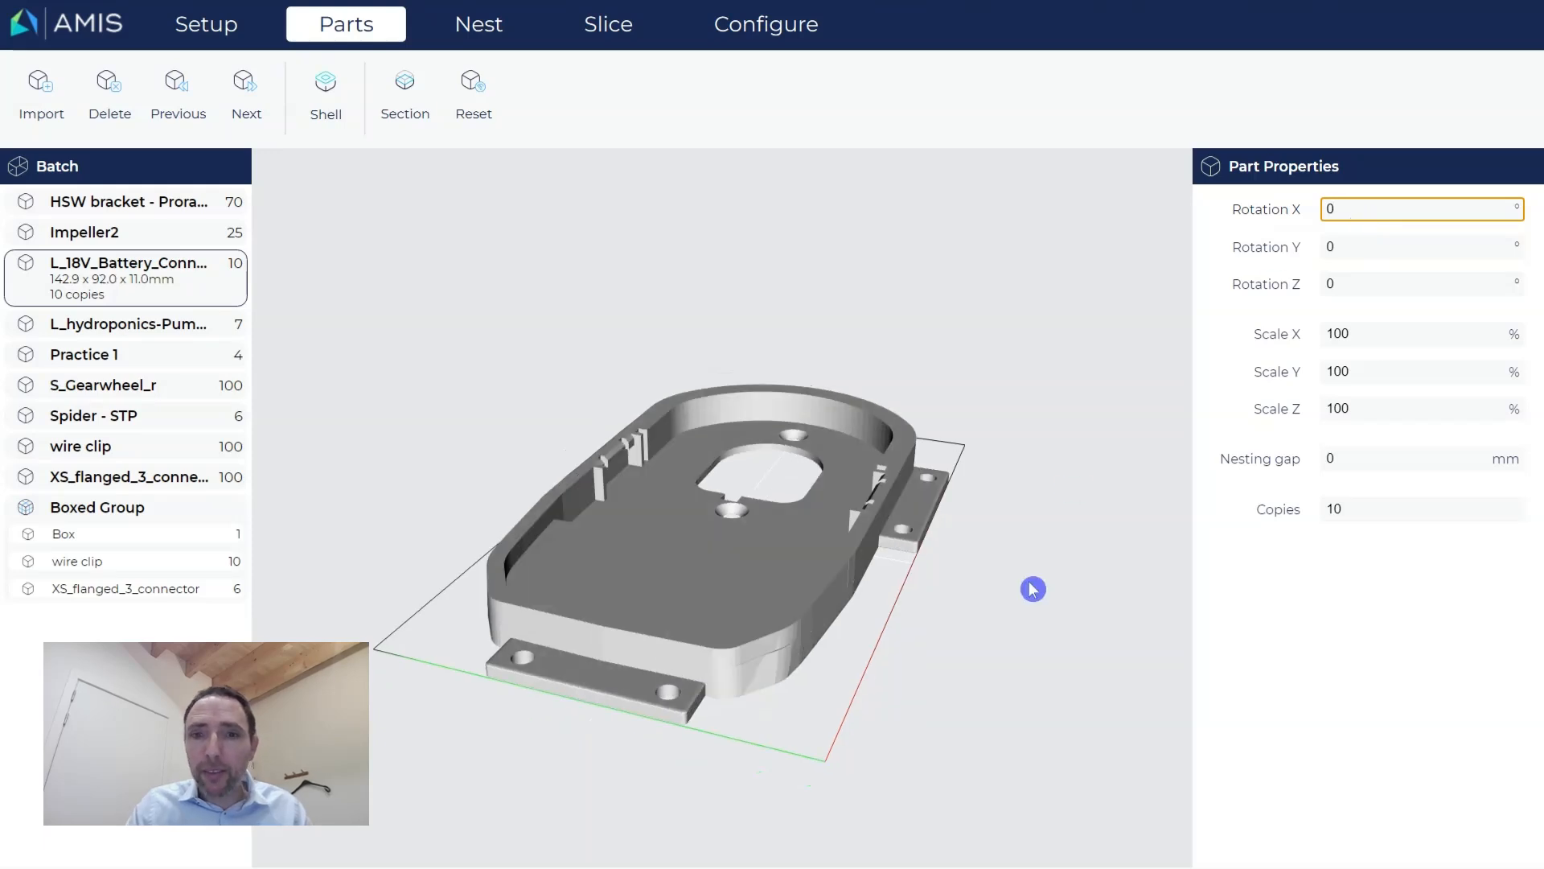
{"action": "left_click_drag", "start_coordinate": [1033, 590], "coordinate": [966, 603]}
{"action": "left_click", "coordinate": [1365, 210]}
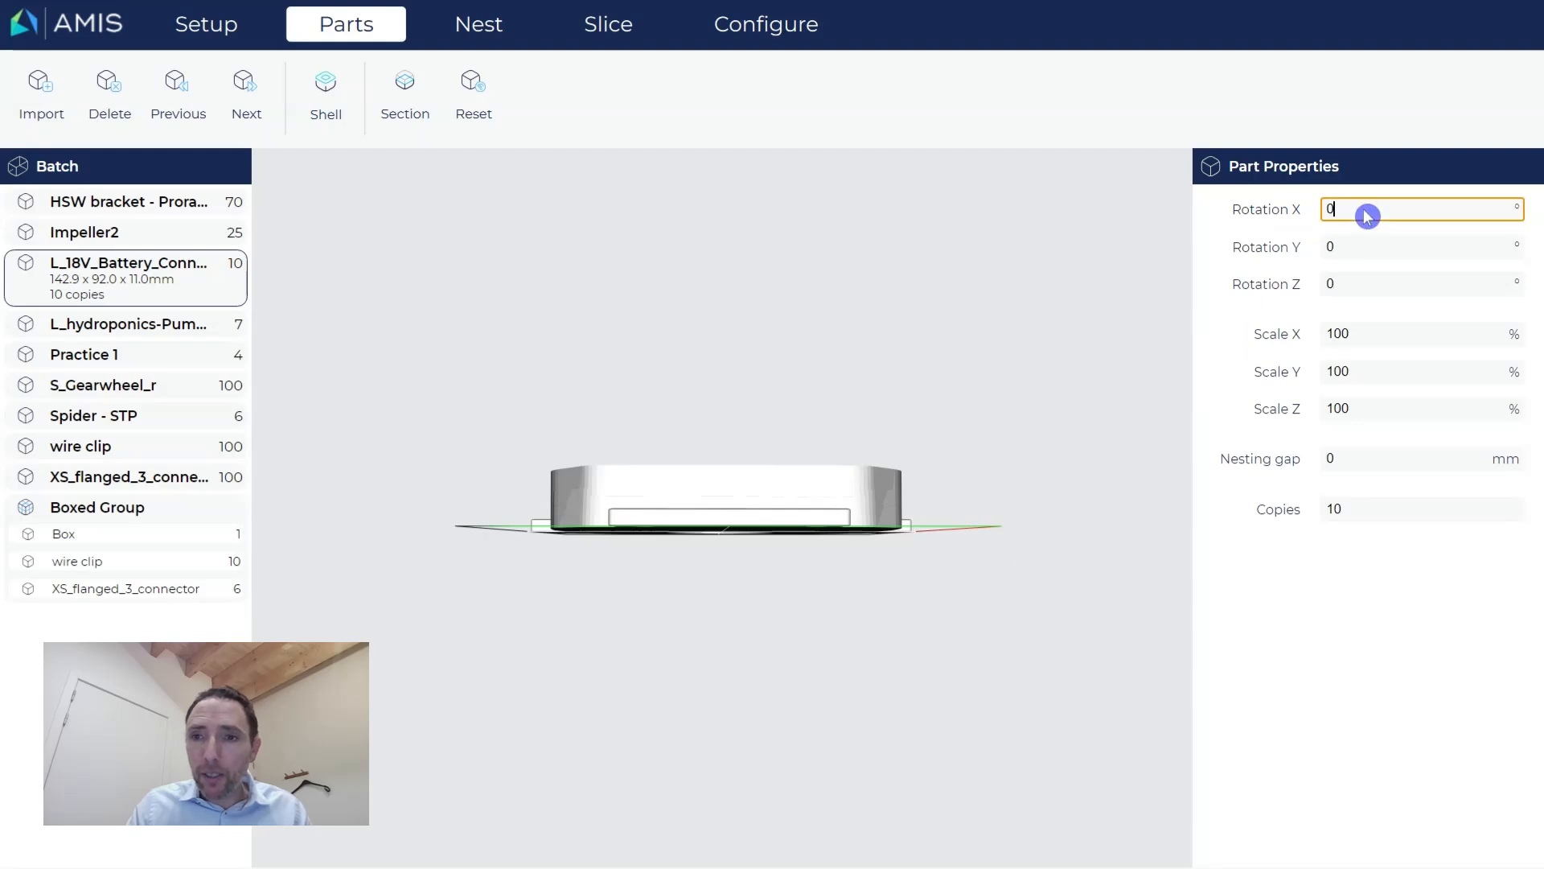
{"action": "type", "text": "90"}
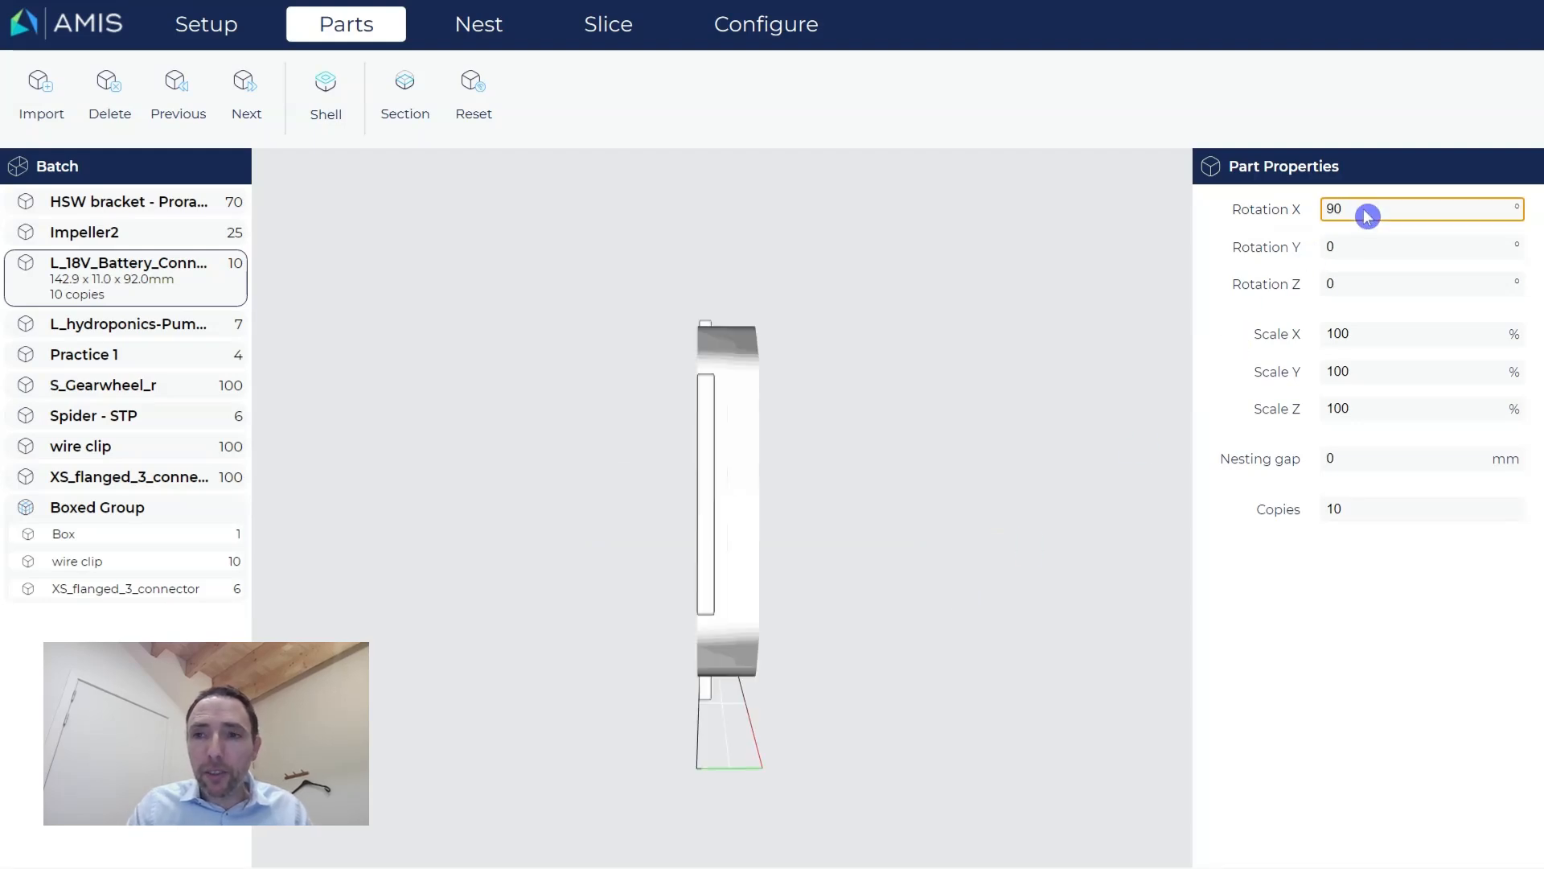
{"action": "left_click", "coordinate": [987, 533]}
Tip the part flat and back to 90° X, then rotate it 90° about Z.
{"action": "left_click_drag", "start_coordinate": [987, 534], "coordinate": [707, 534]}
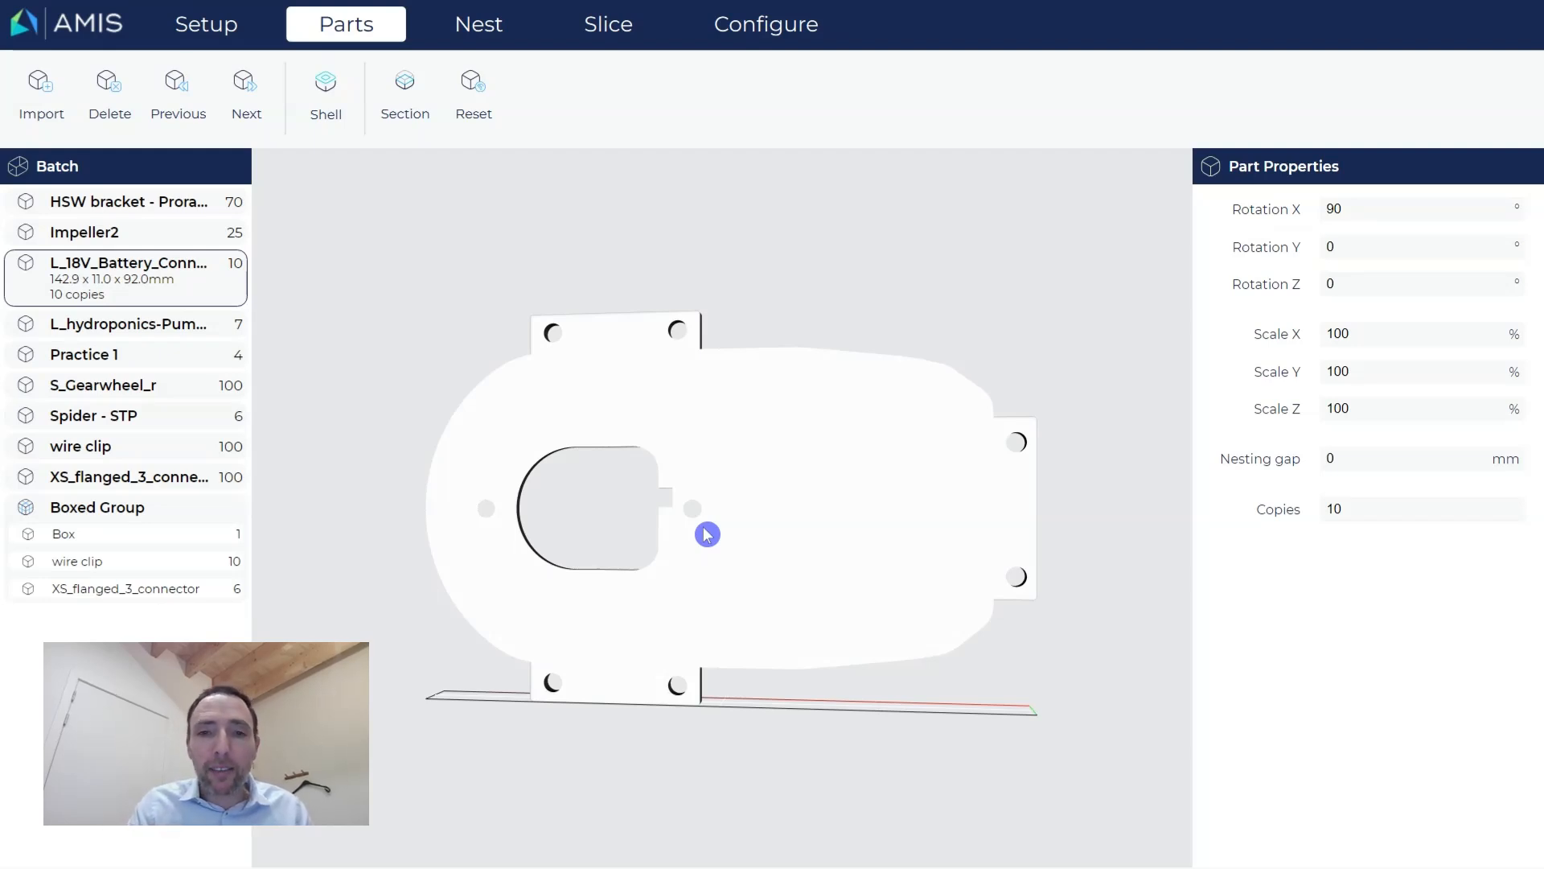
{"action": "left_click", "coordinate": [707, 534]}
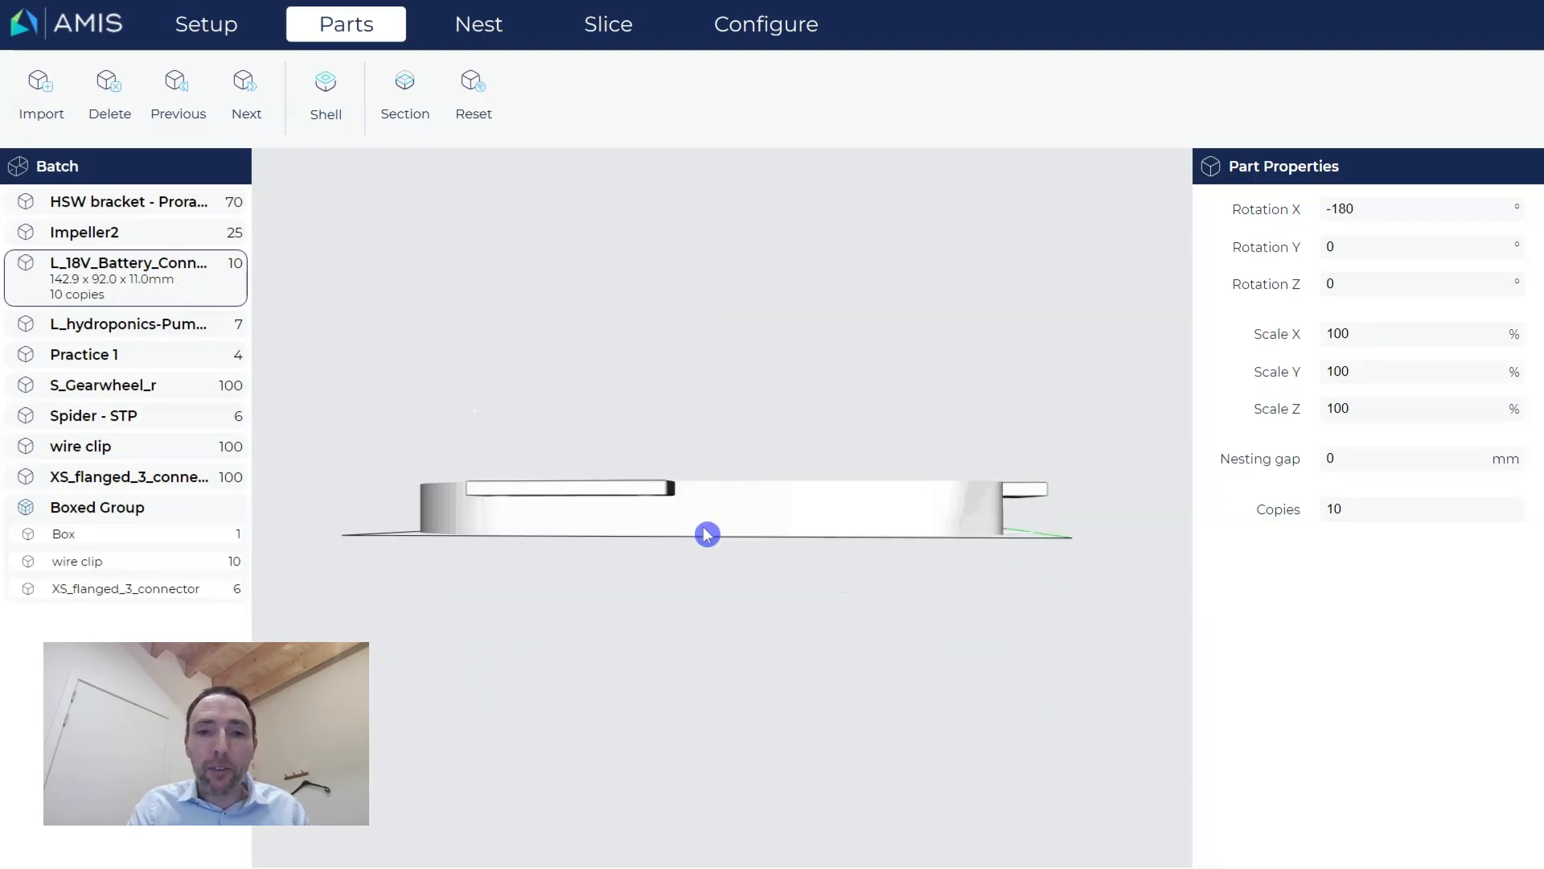
{"action": "left_click", "coordinate": [707, 534]}
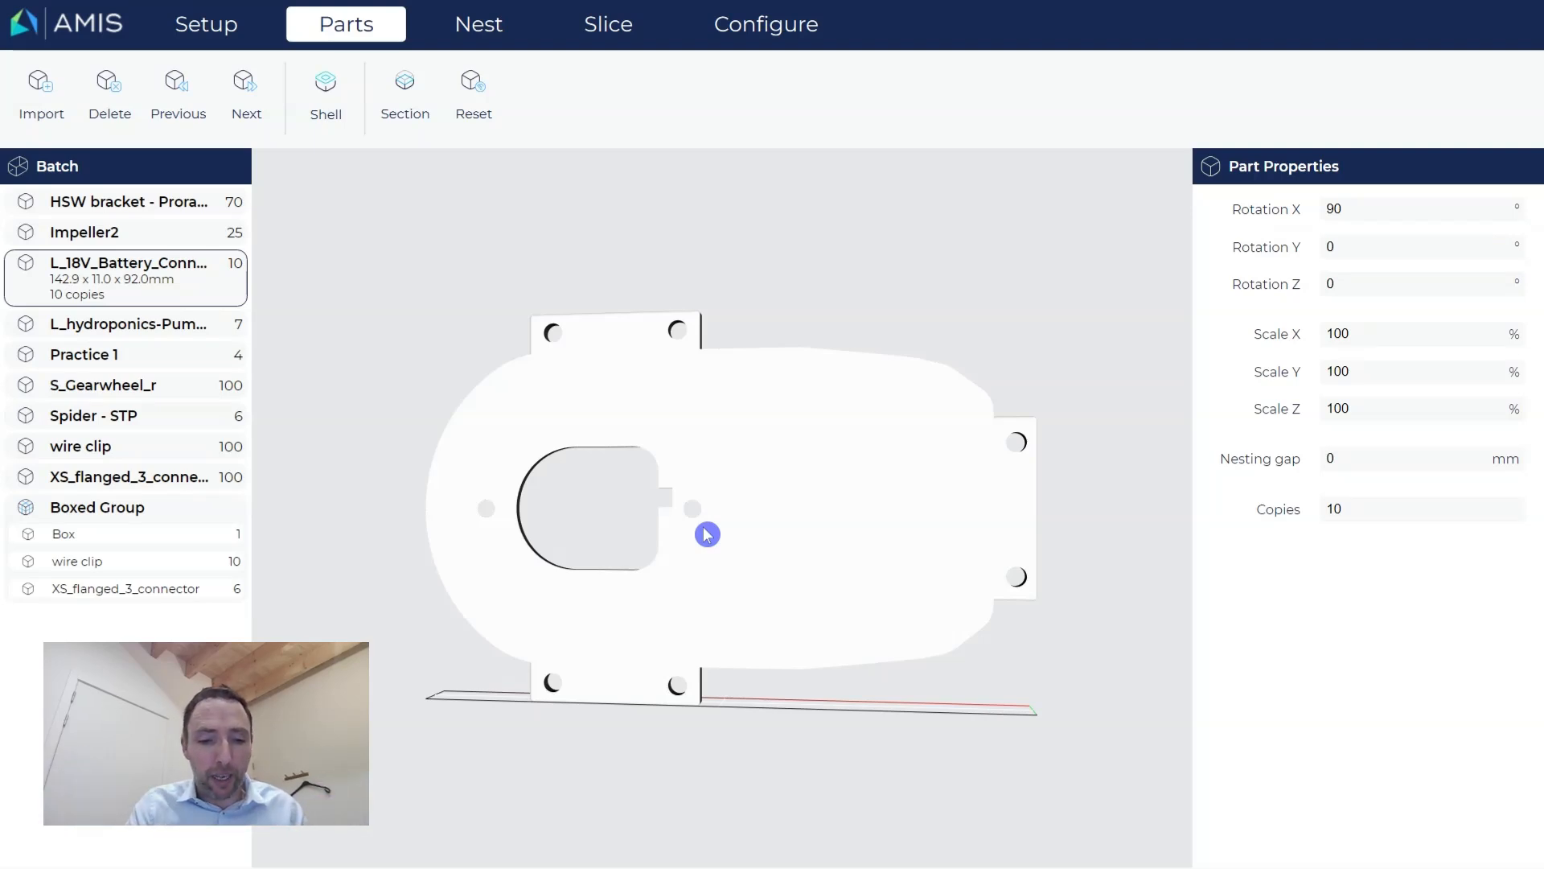
{"action": "key", "text": "z"}
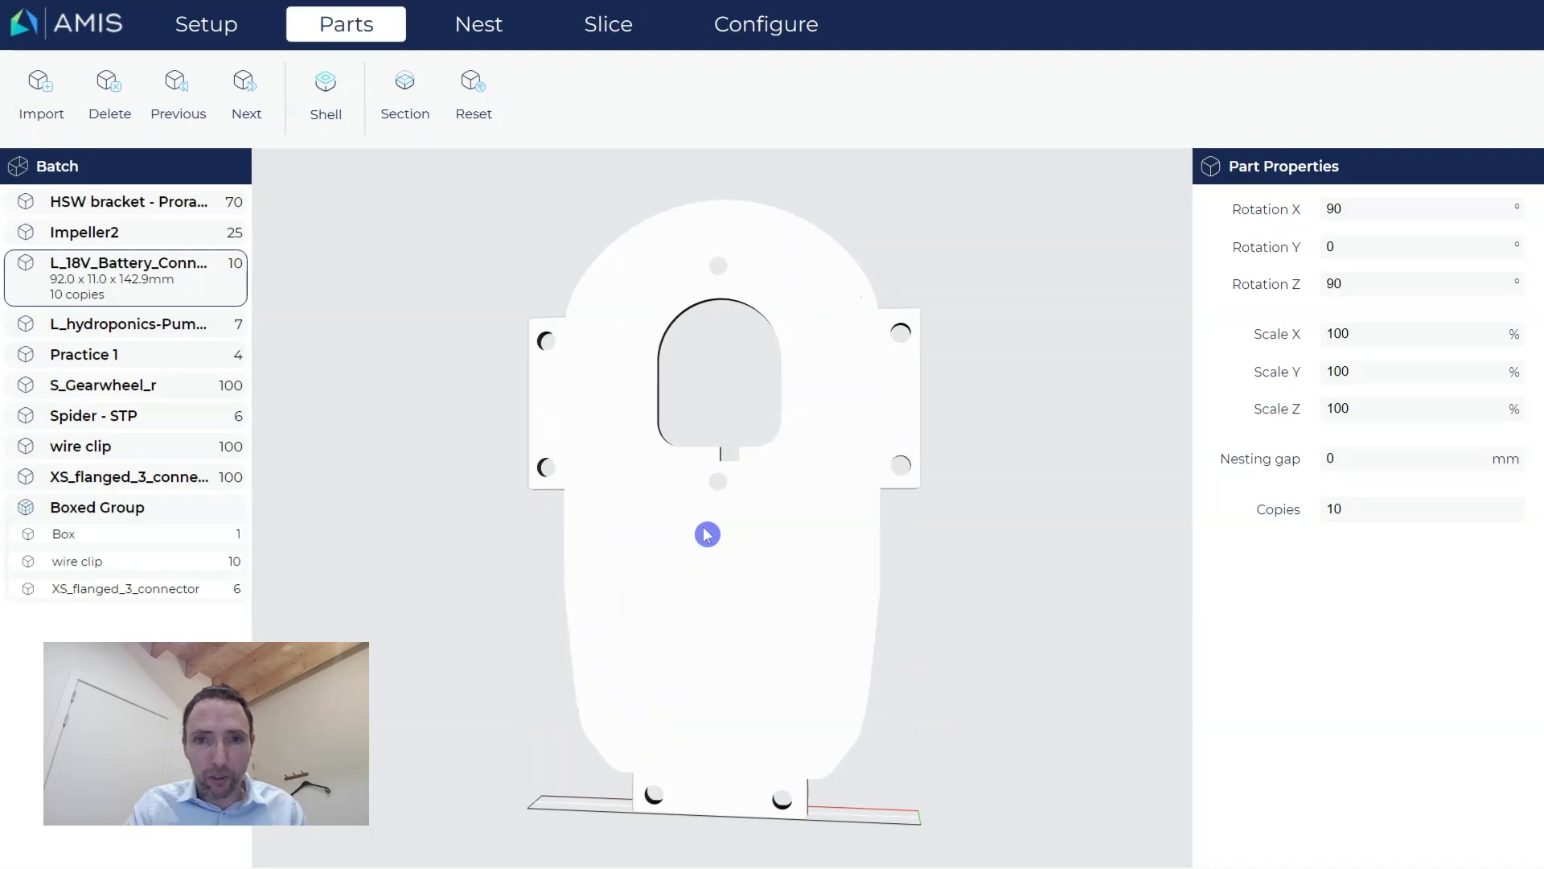
{"action": "mouse_move", "coordinate": [941, 589]}
{"action": "left_mouse_down"}
{"action": "mouse_move", "coordinate": [979, 641]}
{"action": "mouse_move", "coordinate": [789, 644]}
{"action": "mouse_move", "coordinate": [817, 679]}
{"action": "mouse_move", "coordinate": [900, 670]}
{"action": "left_mouse_up"}
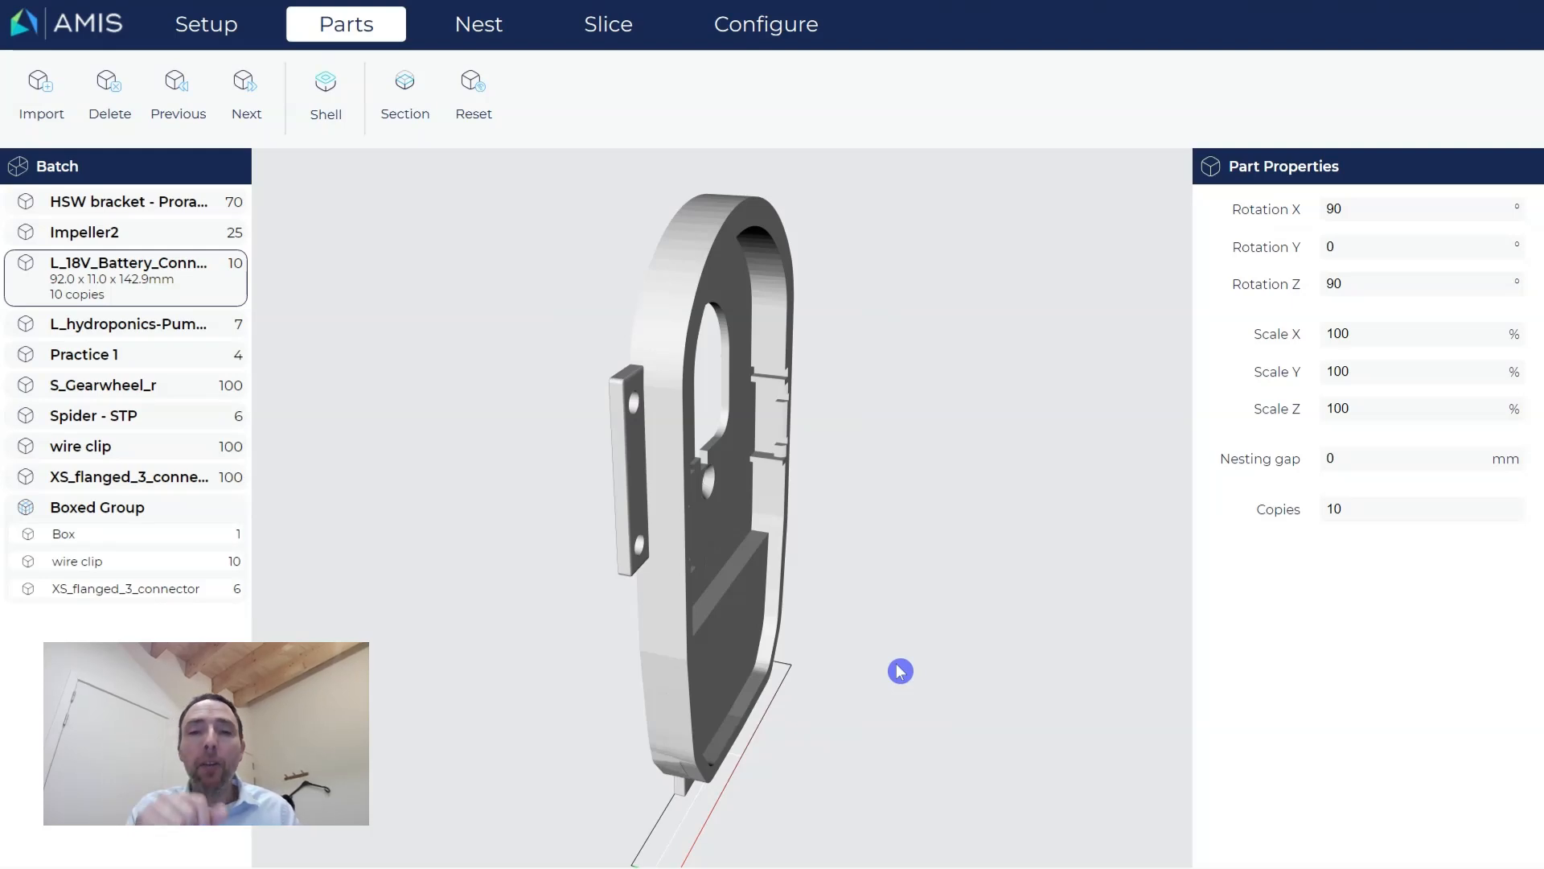
In Configure > Settings, try a 45° rotation step.
{"action": "left_click", "coordinate": [766, 32]}
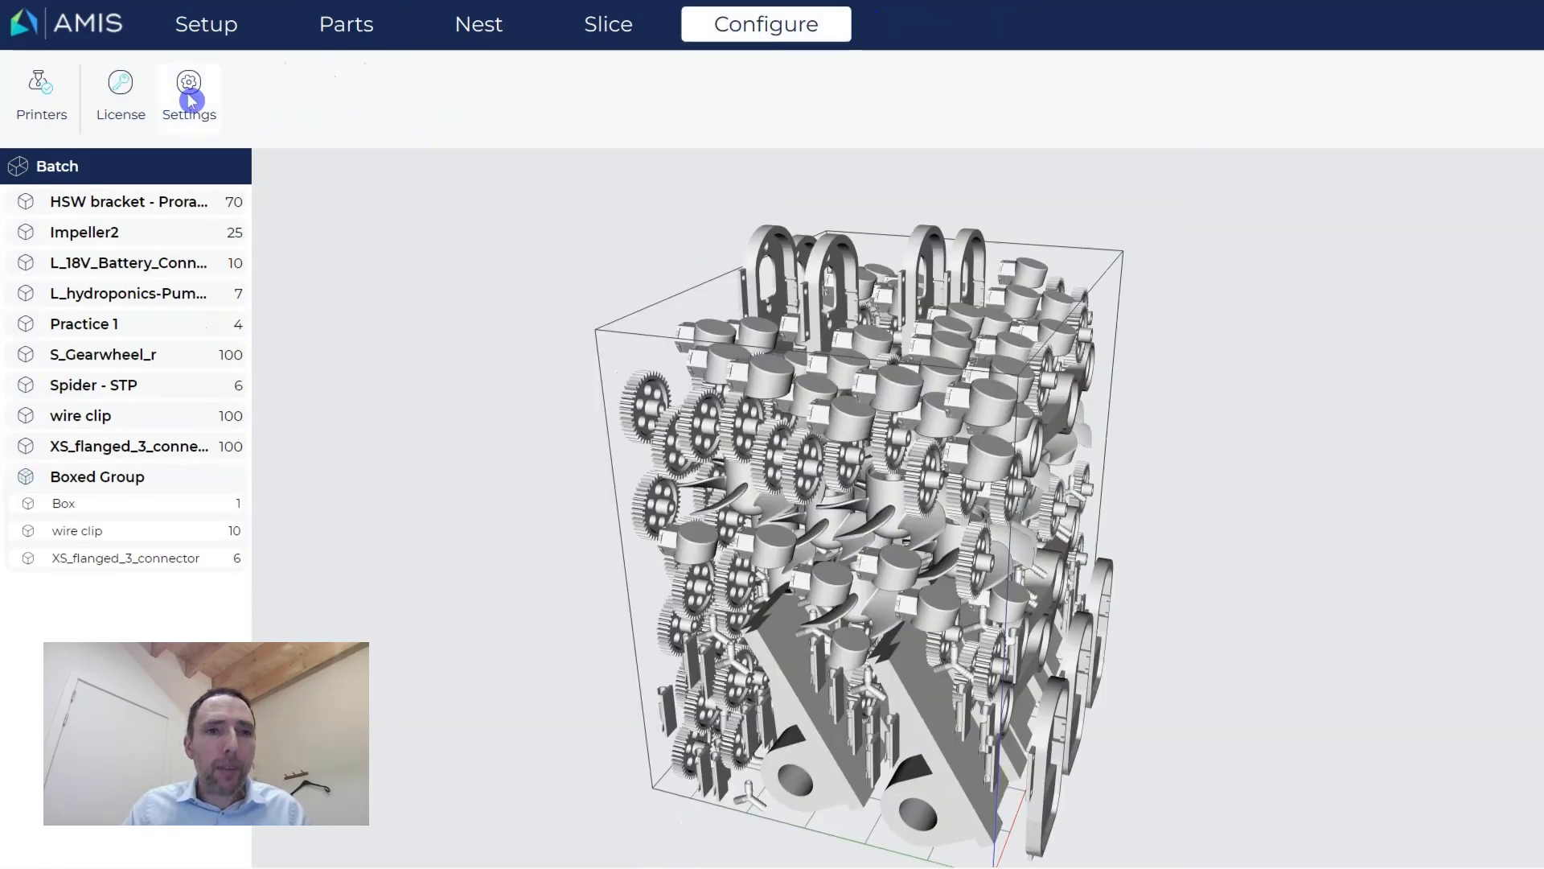
{"action": "left_click", "coordinate": [189, 95]}
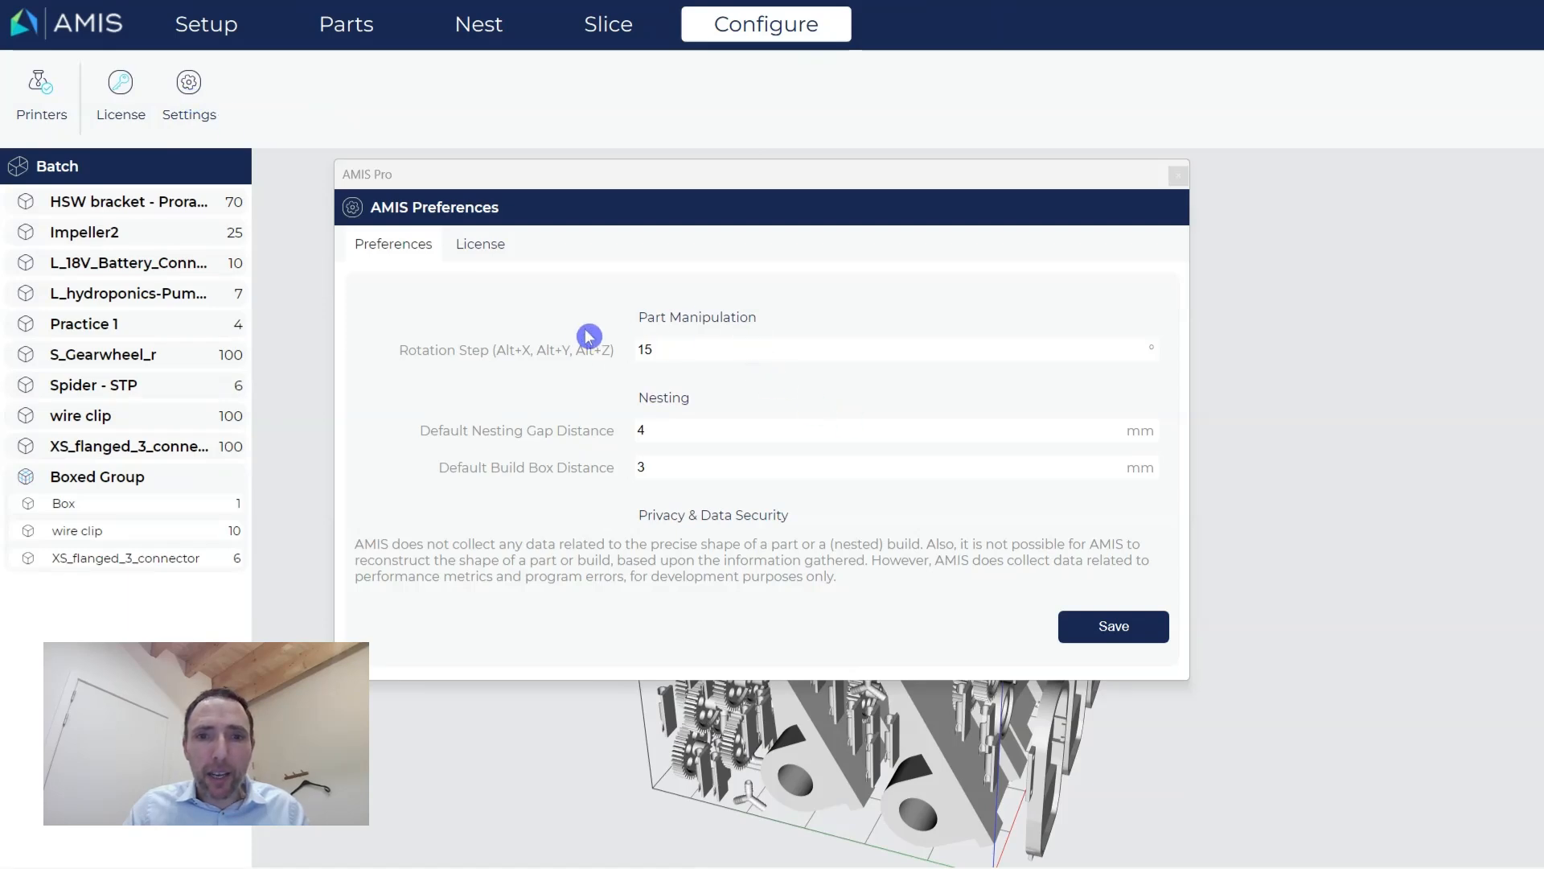
{"action": "left_click", "coordinate": [676, 354]}
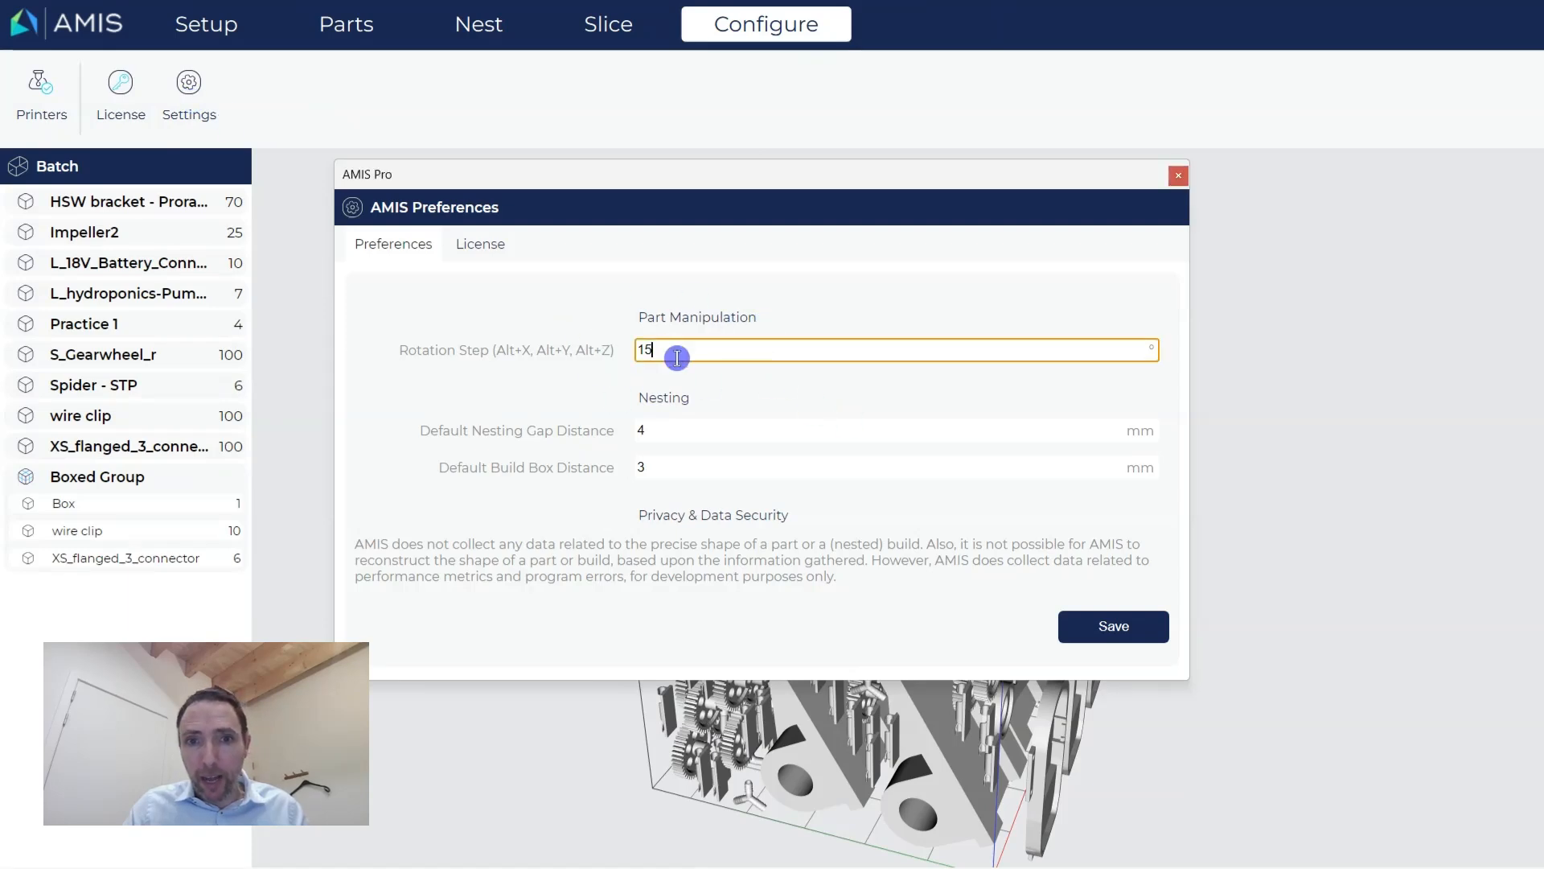
{"action": "key", "text": "BackSpace"}
{"action": "key", "text": "BackSpace"}
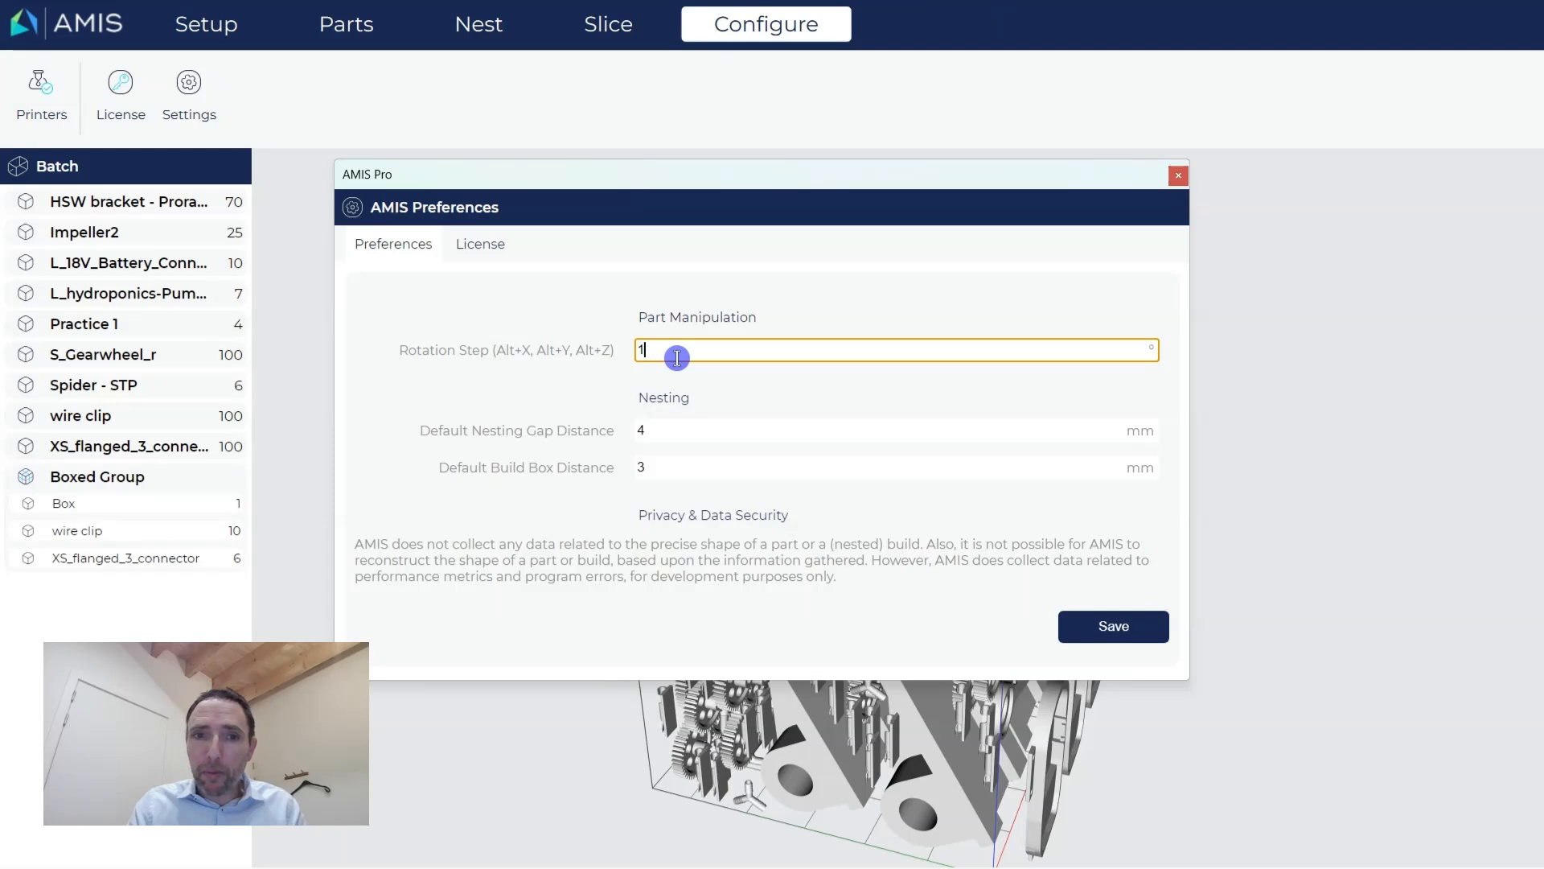
{"action": "type", "text": "45"}
{"action": "left_click", "coordinate": [520, 398]}
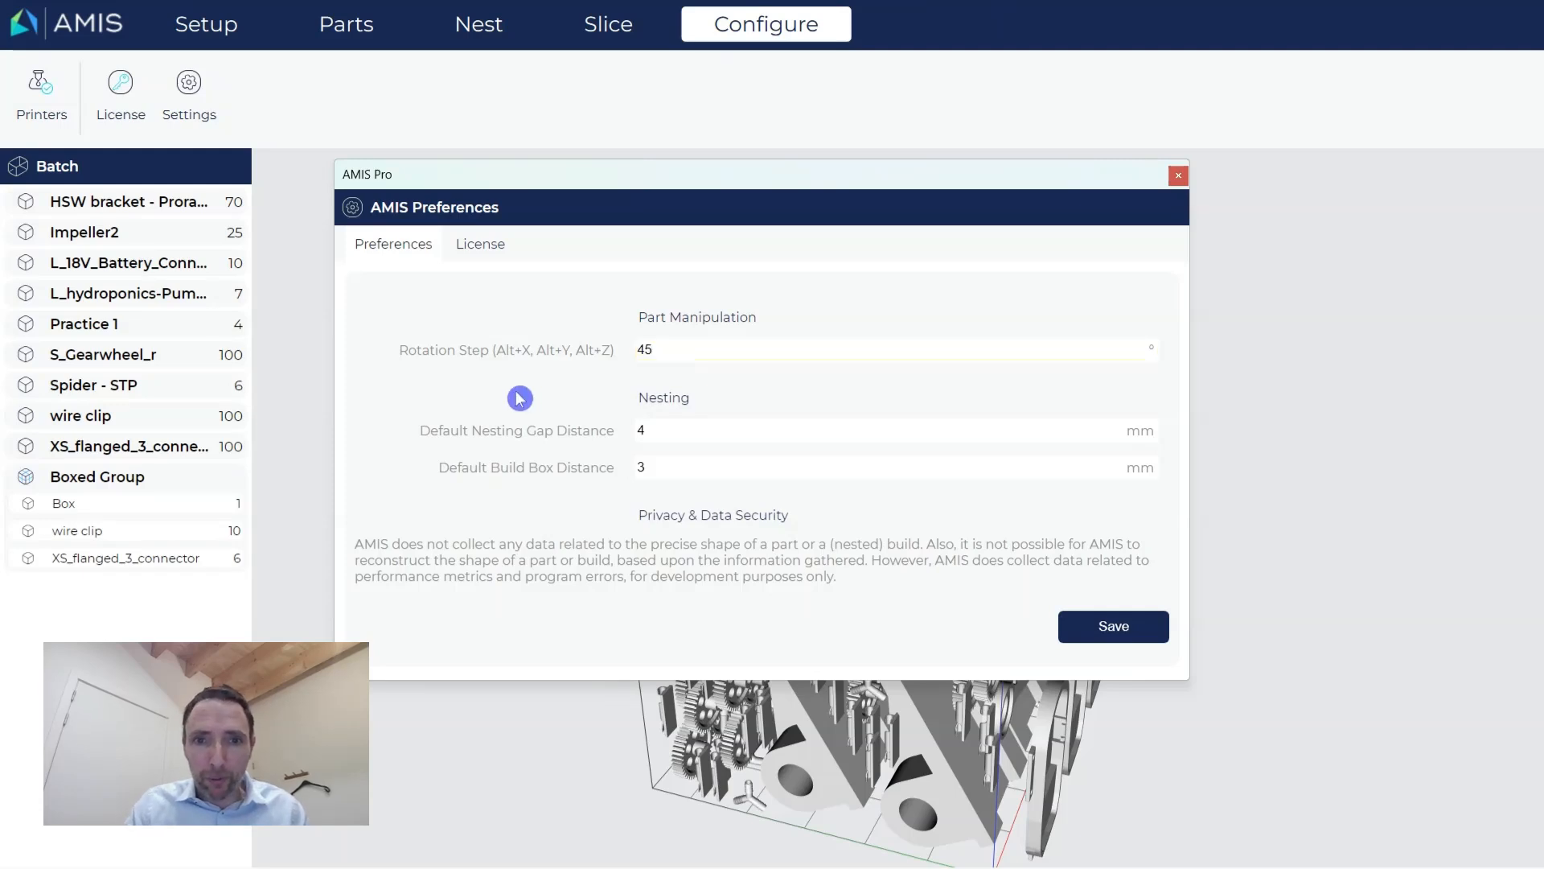
Change the rotation step to 30°, save, and select the battery connector in the nest.
{"action": "left_click", "coordinate": [670, 354]}
{"action": "key", "text": "BackSpace"}
{"action": "key", "text": "BackSpace"}
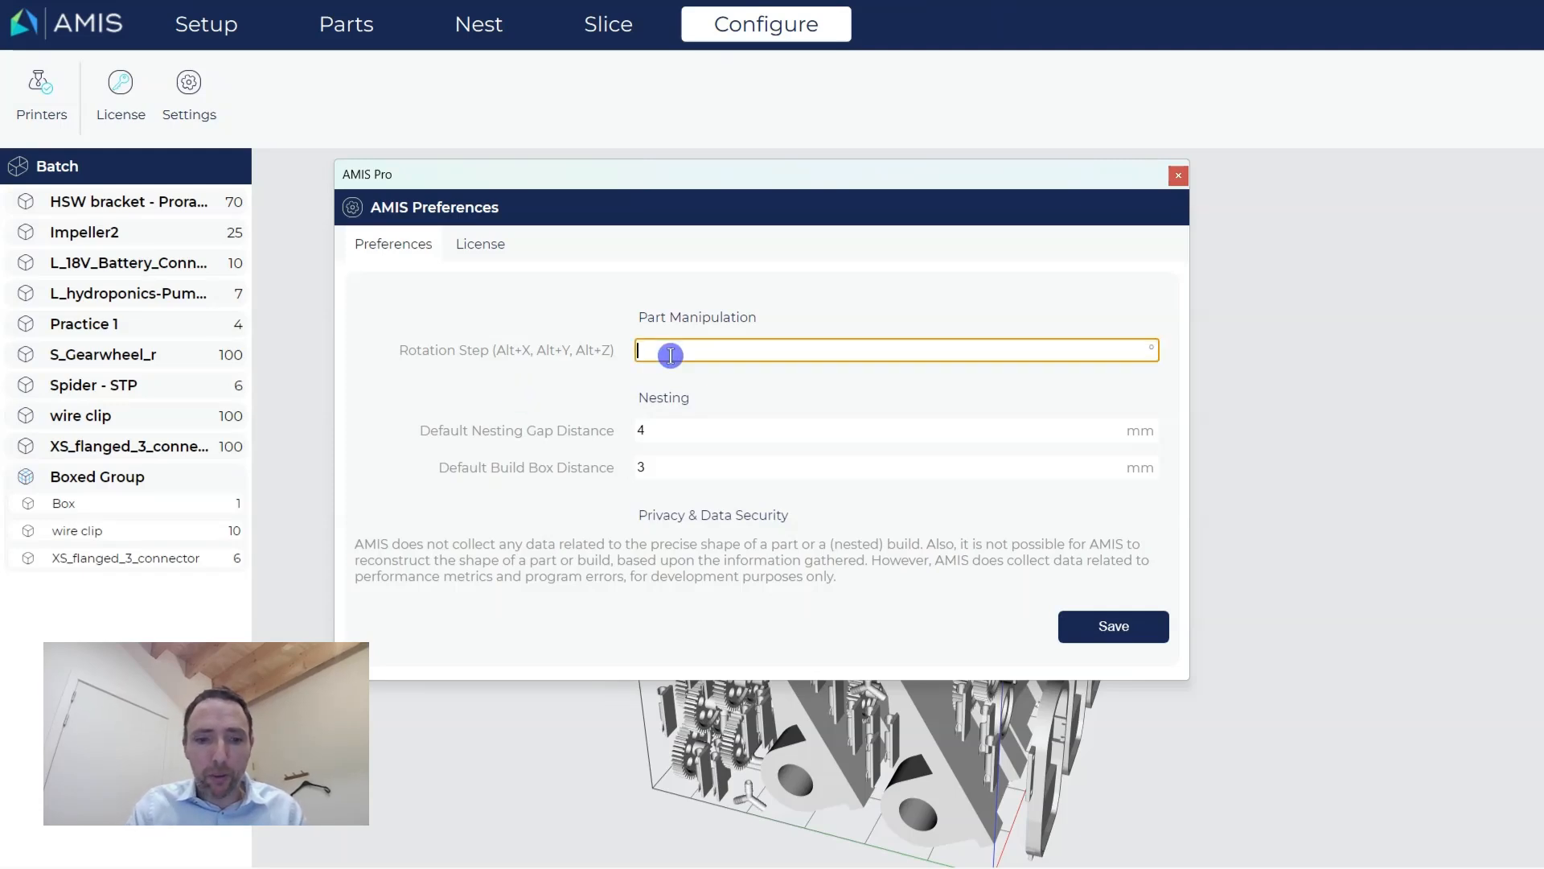
{"action": "type", "text": "30"}
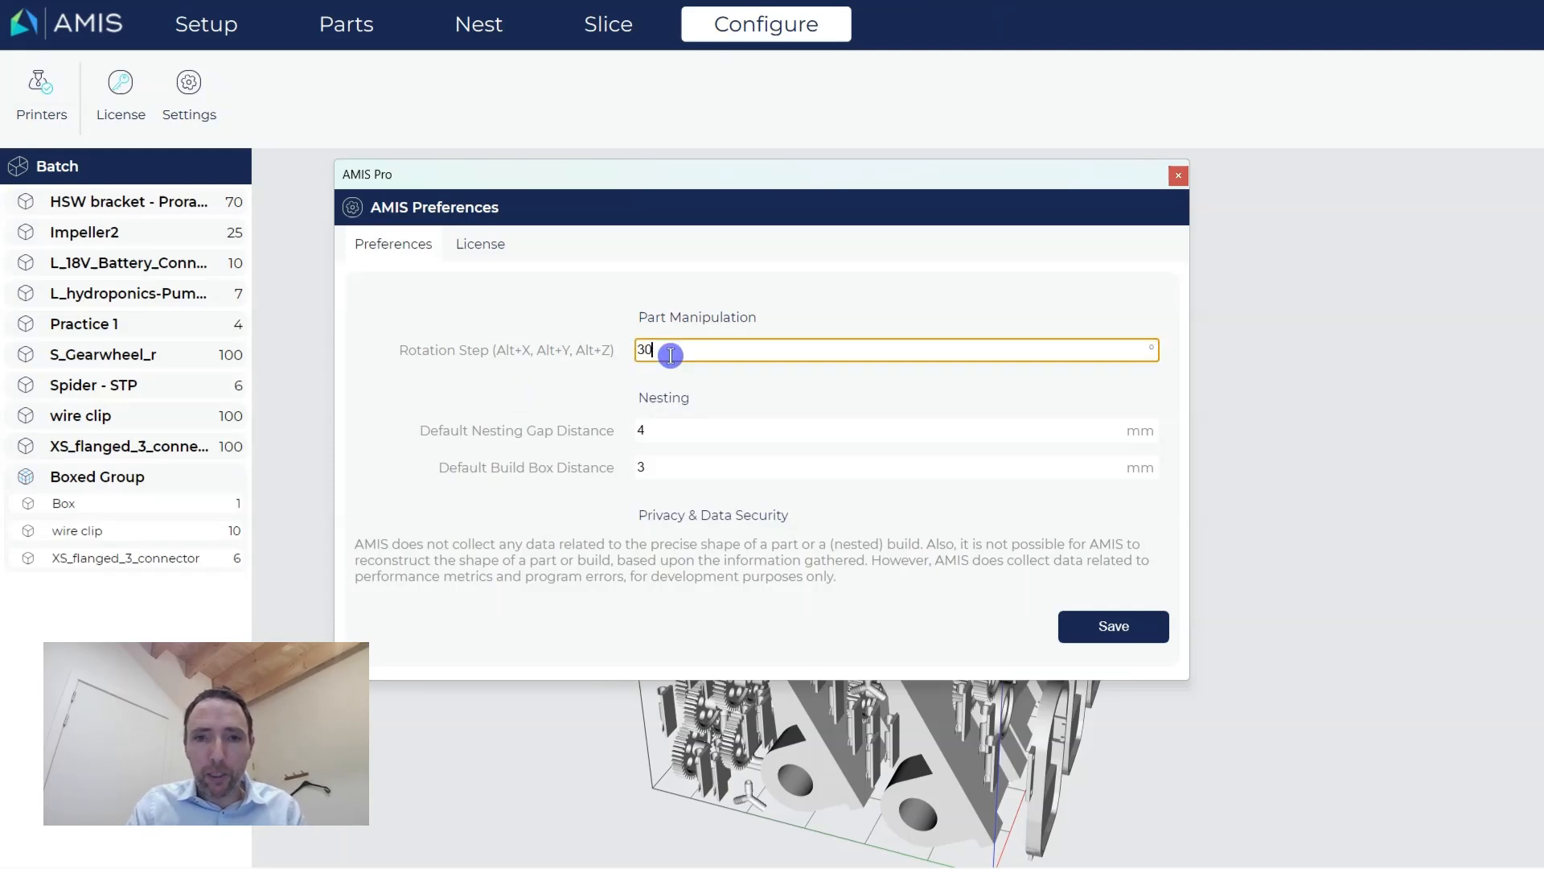
{"action": "left_click", "coordinate": [1121, 639]}
{"action": "left_click_drag", "start_coordinate": [682, 528], "coordinate": [793, 534]}
{"action": "left_click", "coordinate": [790, 514]}
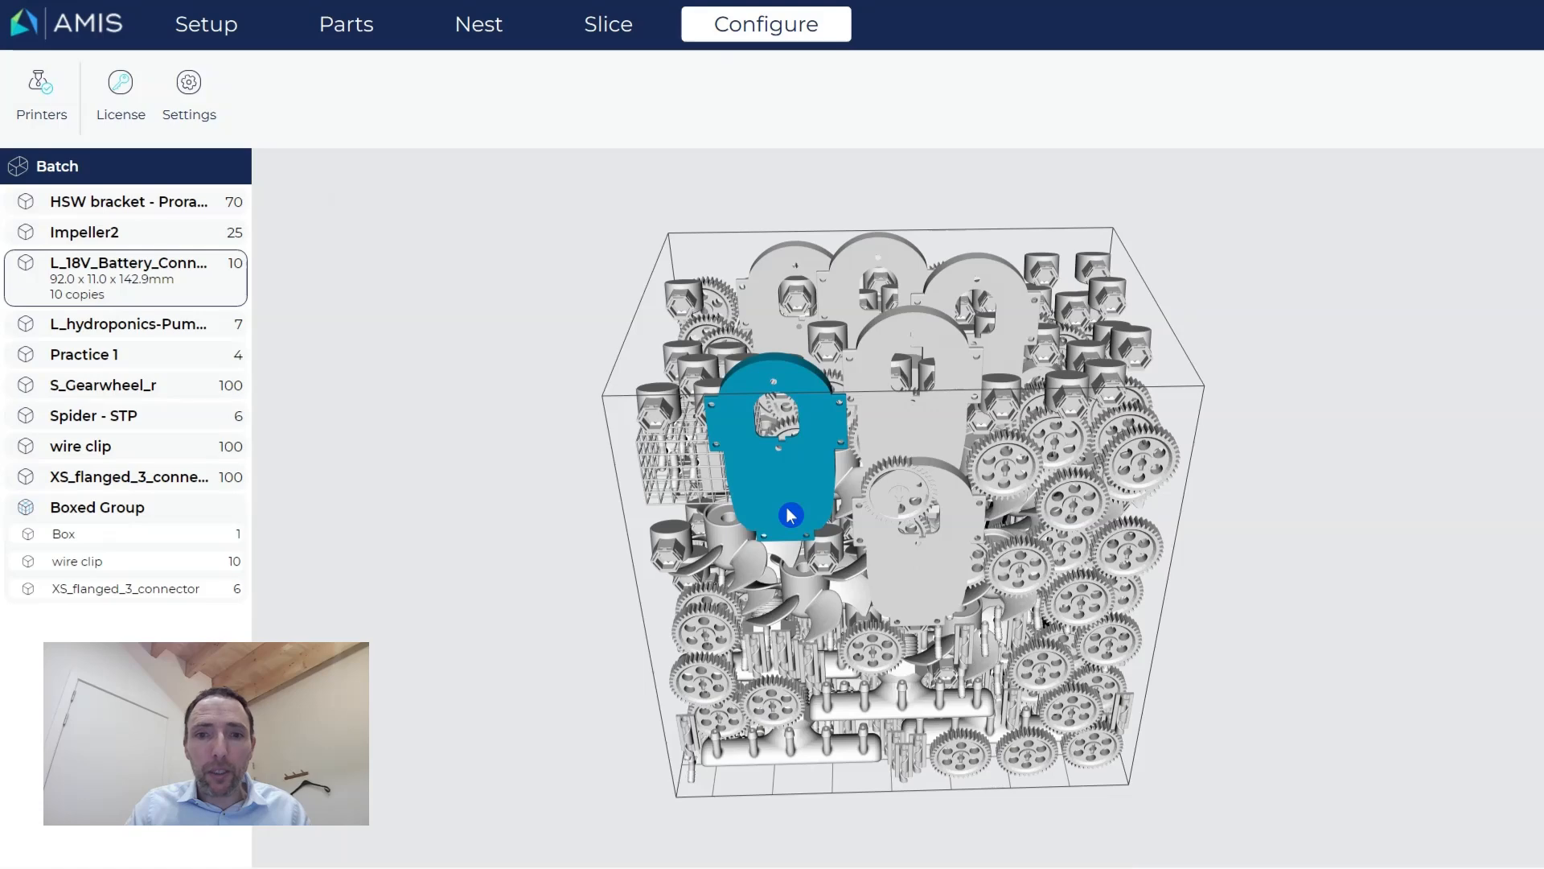
Rotate the battery connector to -90° about Y (11.0 x 92.0 x 142.9 mm), then return to the nest.
{"action": "double_click", "coordinate": [793, 483]}
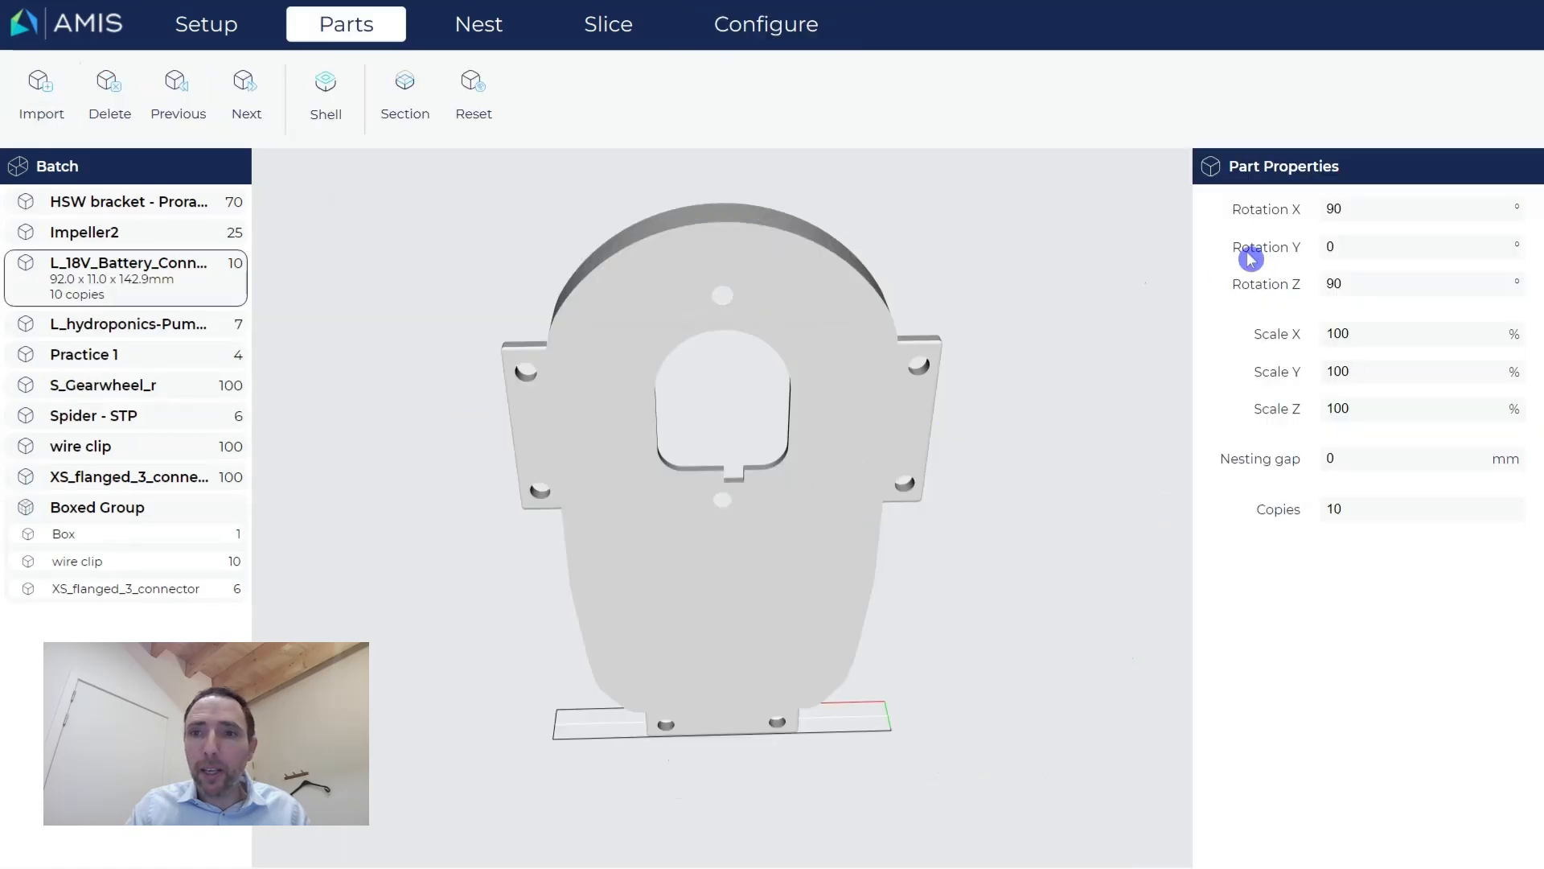
{"action": "key", "text": "y"}
{"action": "key", "text": "y"}
{"action": "key", "text": "y"}
{"action": "key", "text": "y"}
{"action": "key", "text": "y"}
{"action": "key", "text": "y"}
{"action": "key", "text": "y"}
{"action": "key", "text": "y"}
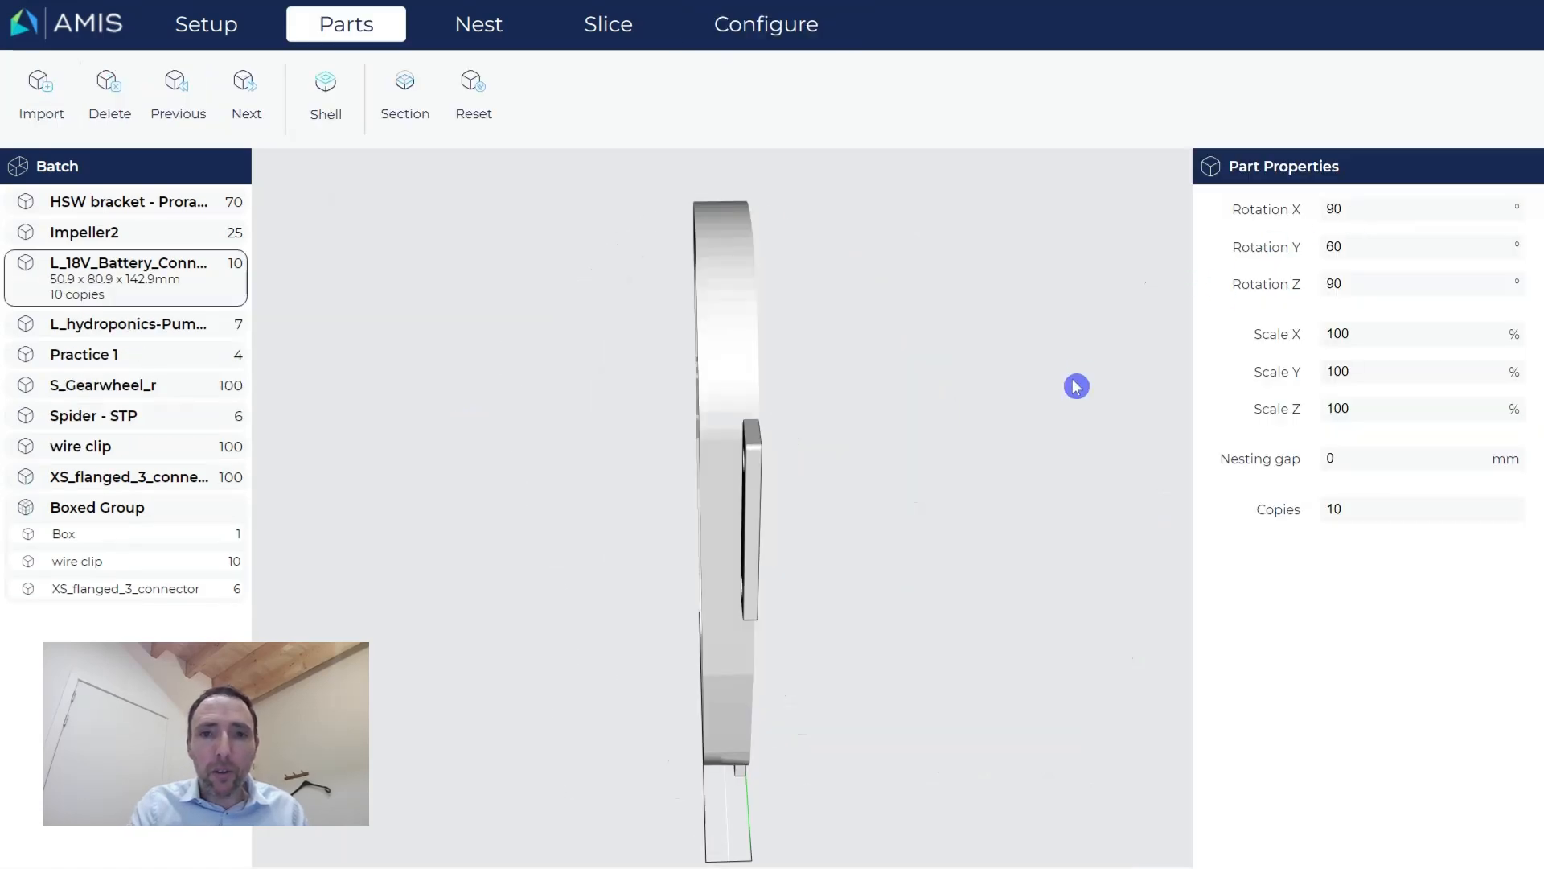
{"action": "key", "text": "shift+y"}
{"action": "key", "text": "shift+y"}
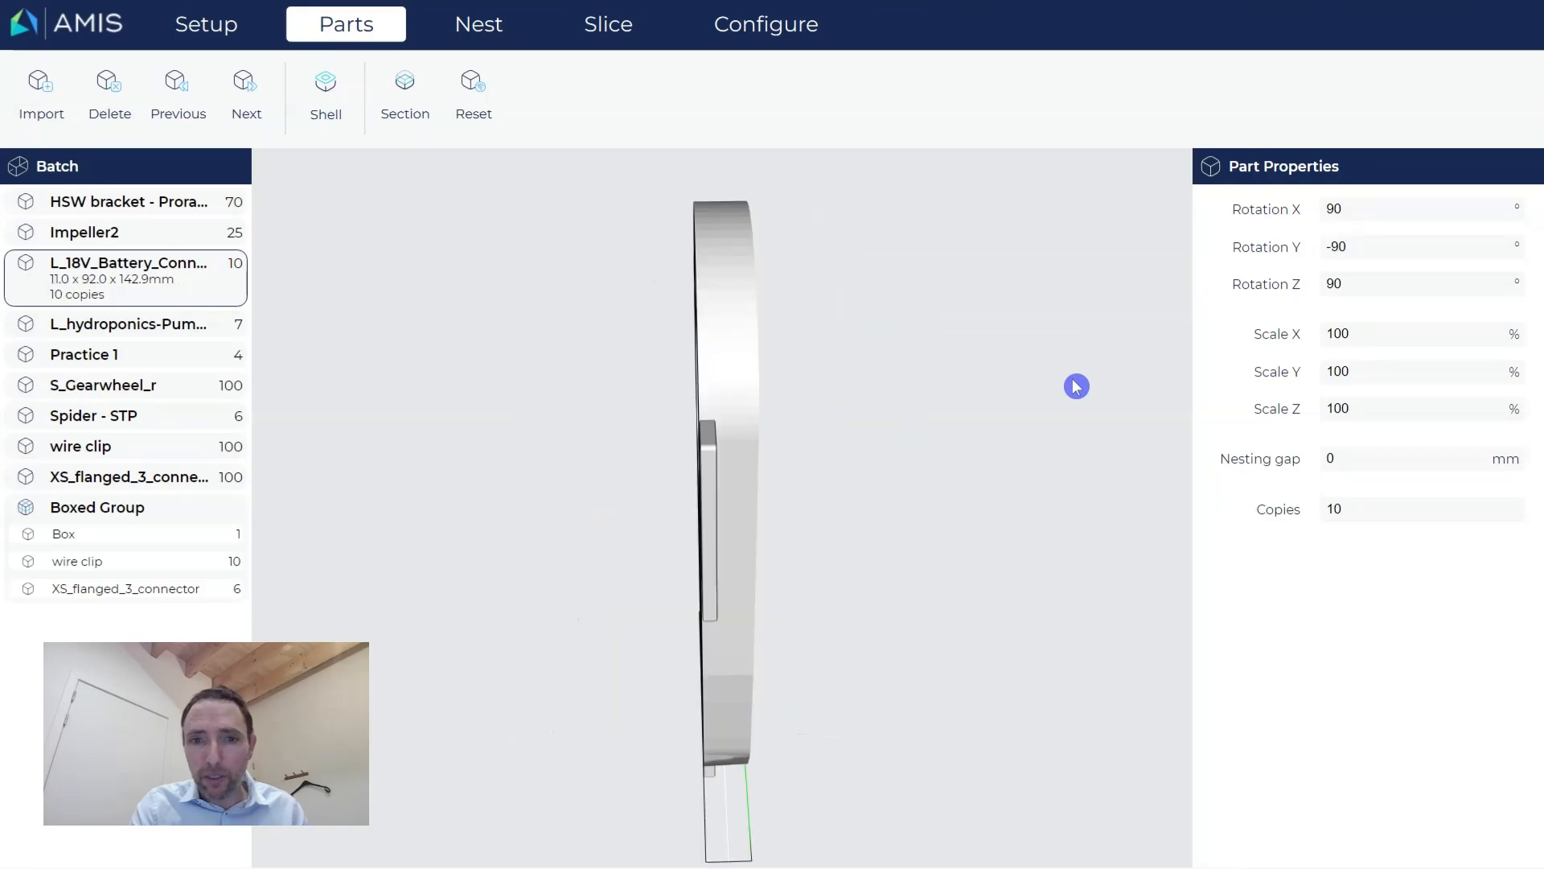
{"action": "left_click", "coordinate": [486, 26]}
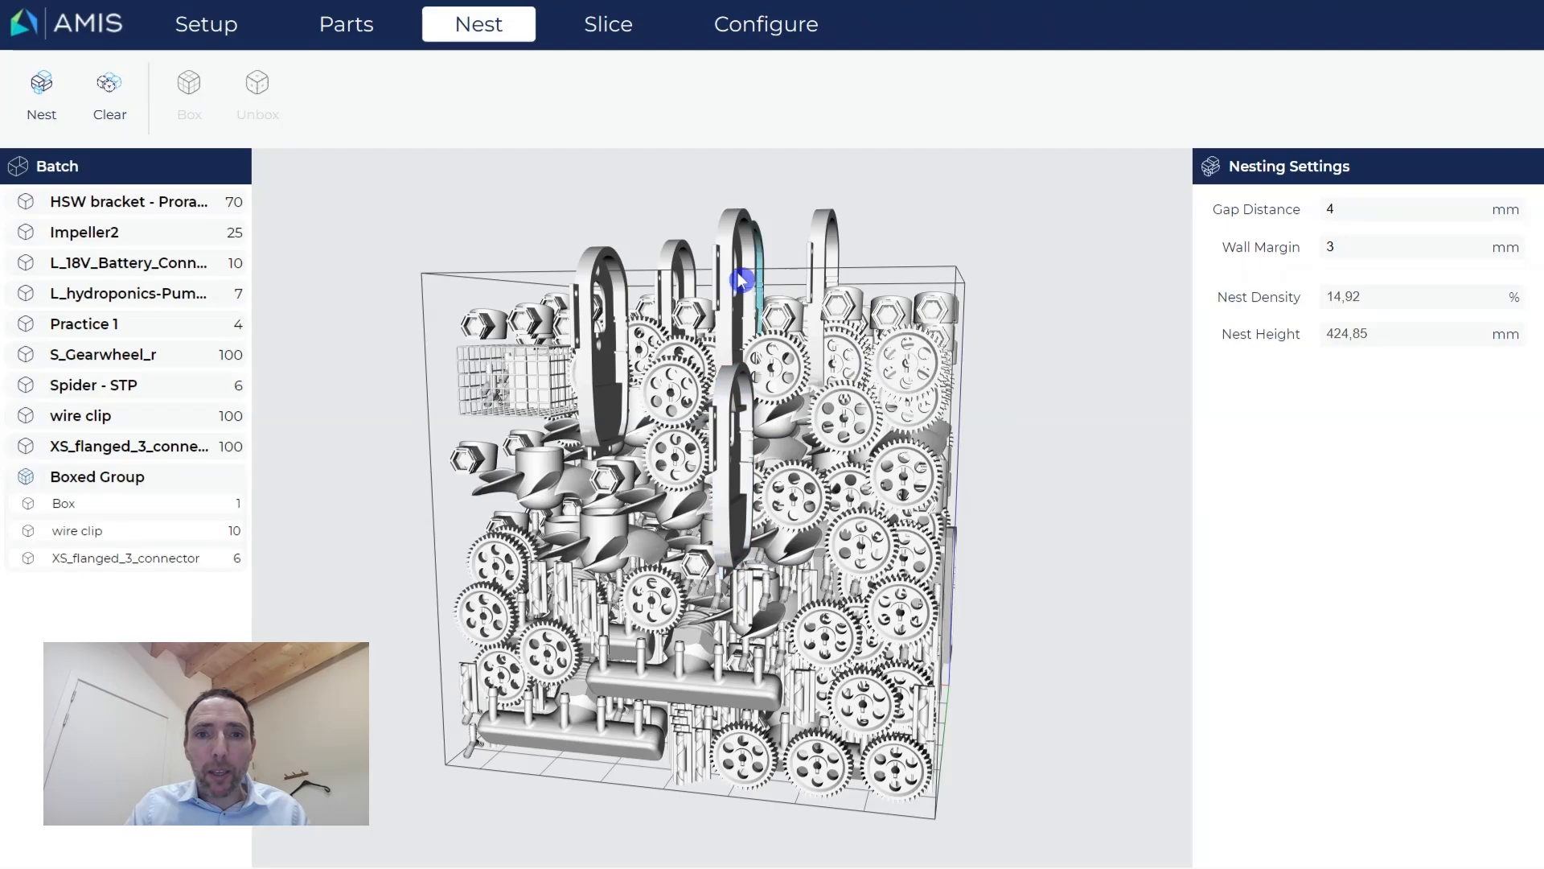
{"action": "mouse_move", "coordinate": [628, 403]}
{"action": "middle_mouse_down"}
{"action": "mouse_move", "coordinate": [692, 420]}
{"action": "mouse_move", "coordinate": [632, 421]}
{"action": "middle_mouse_up"}
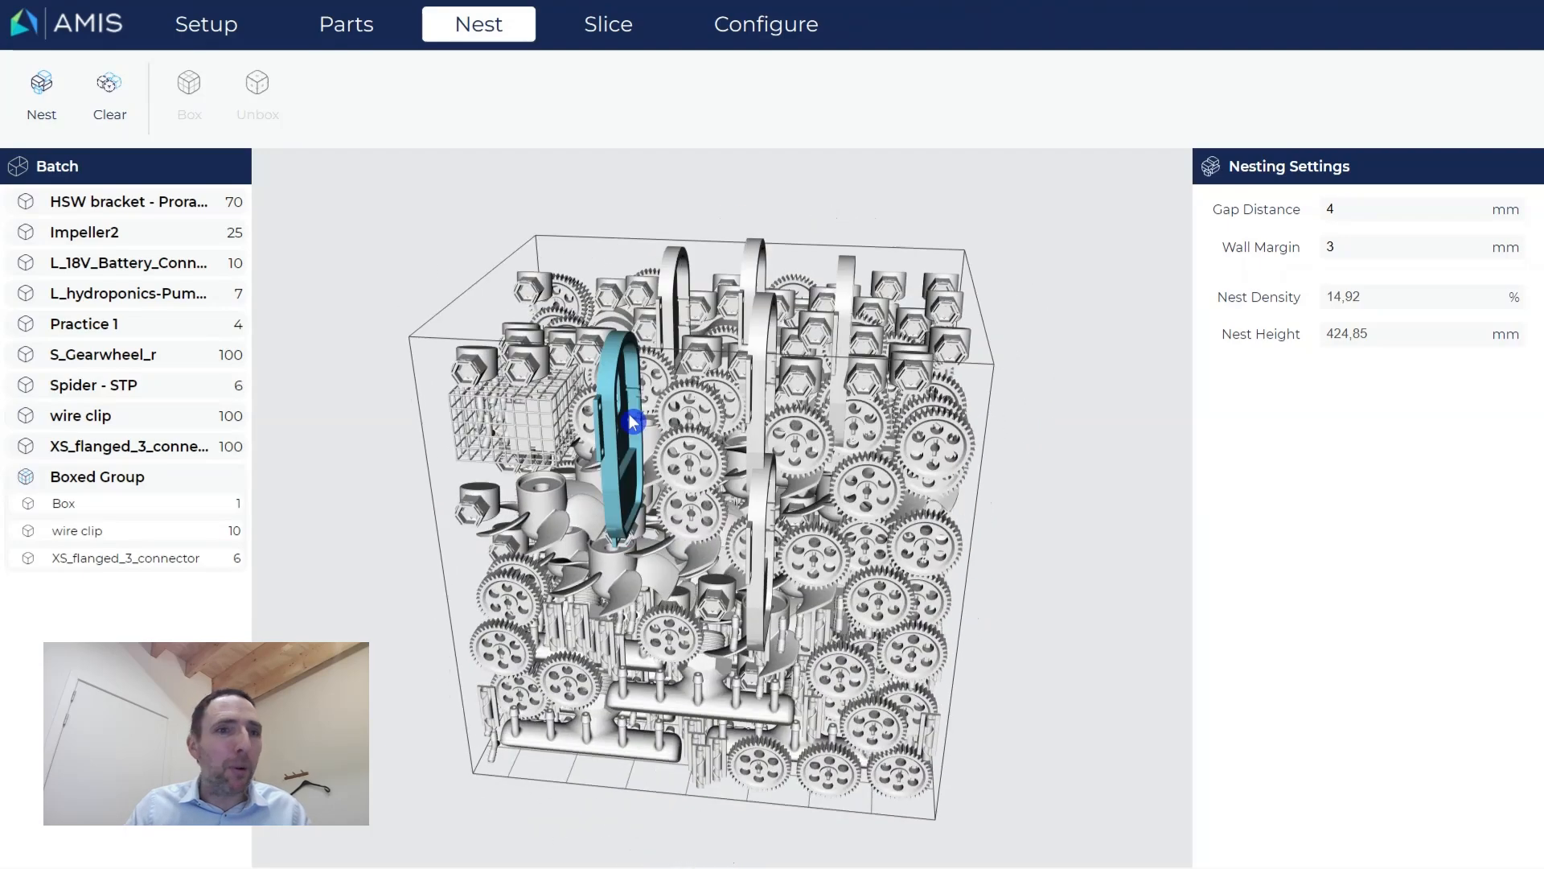
Re-run the nesting, reaching 17.29% density at 359.45 mm nest height.
{"action": "left_click", "coordinate": [50, 110]}
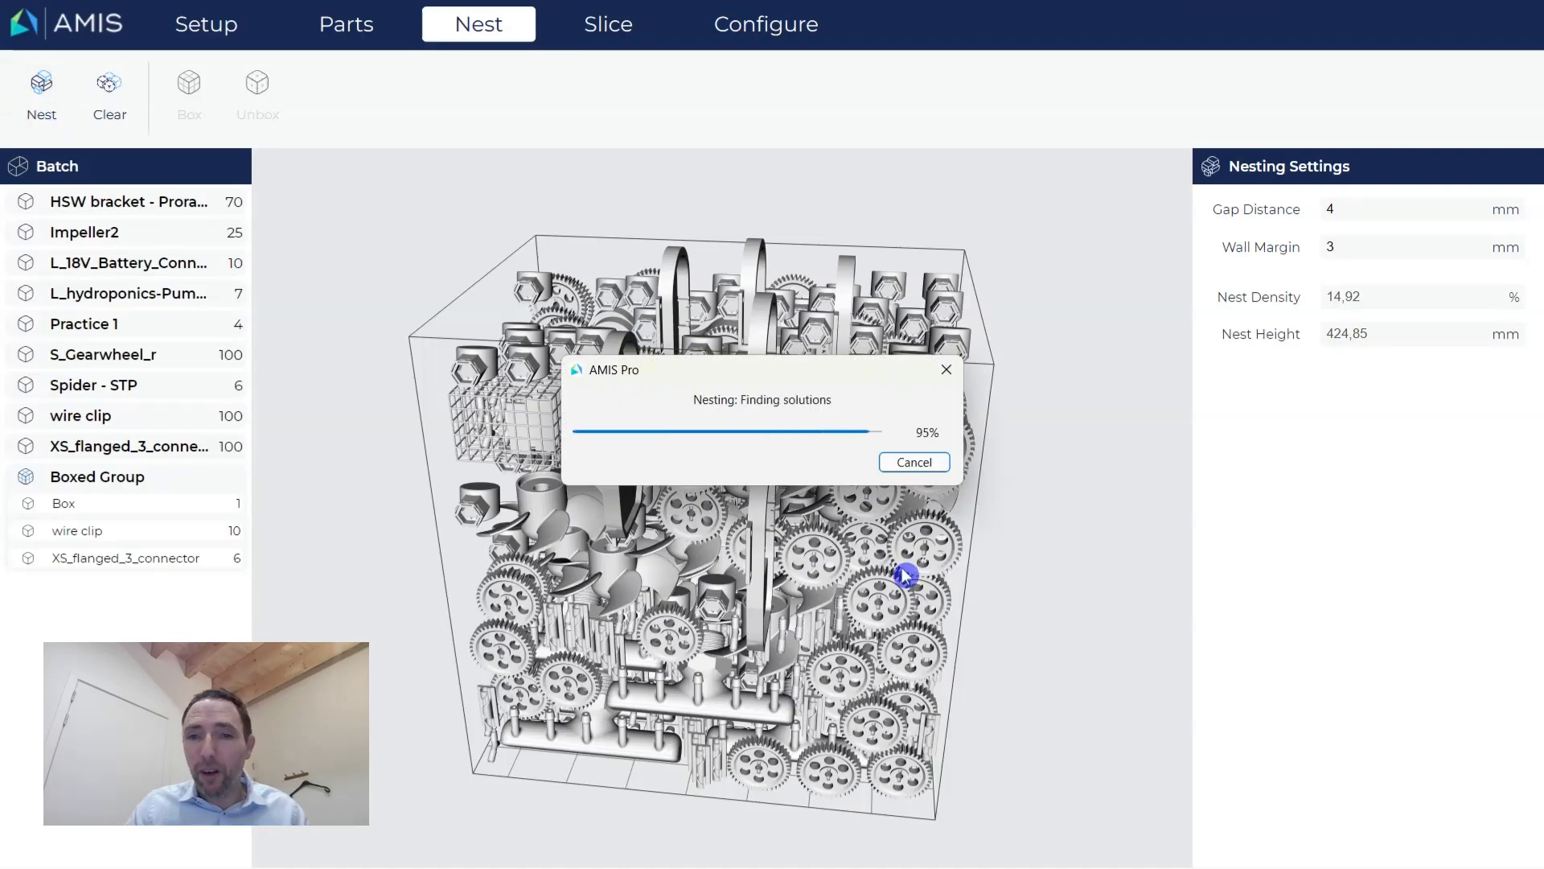
{"action": "middle_click_drag", "start_coordinate": [903, 571], "coordinate": [841, 575]}
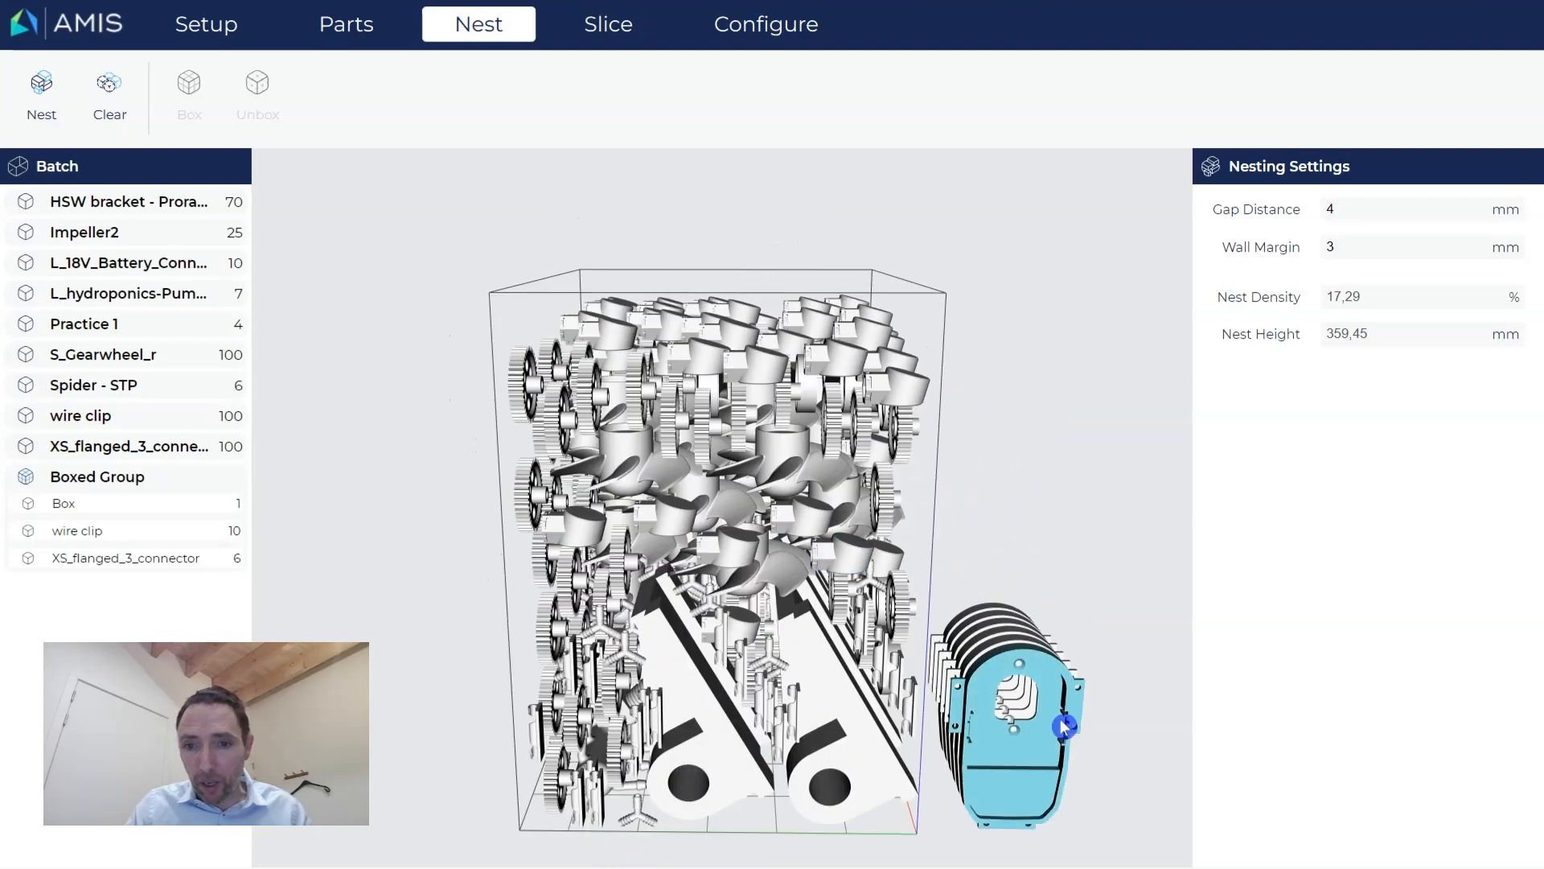
{"action": "middle_click_drag", "start_coordinate": [1066, 721], "coordinate": [1028, 721]}
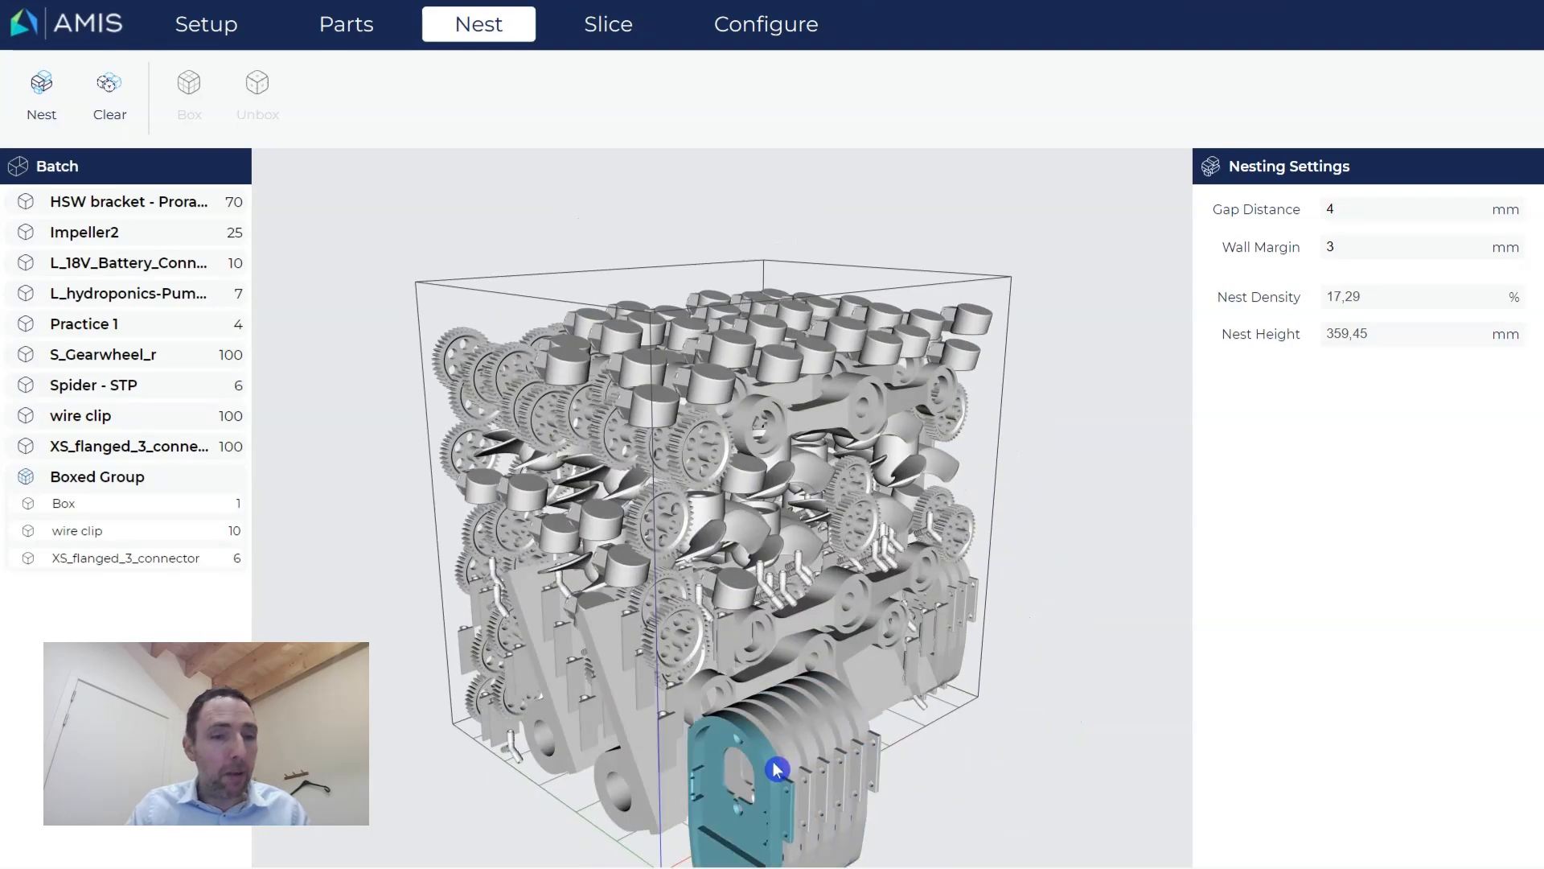
Highlight the HSW bracket, Practice 1, hydroponics pump and battery connector parts in the nest.
{"action": "left_click", "coordinate": [122, 208]}
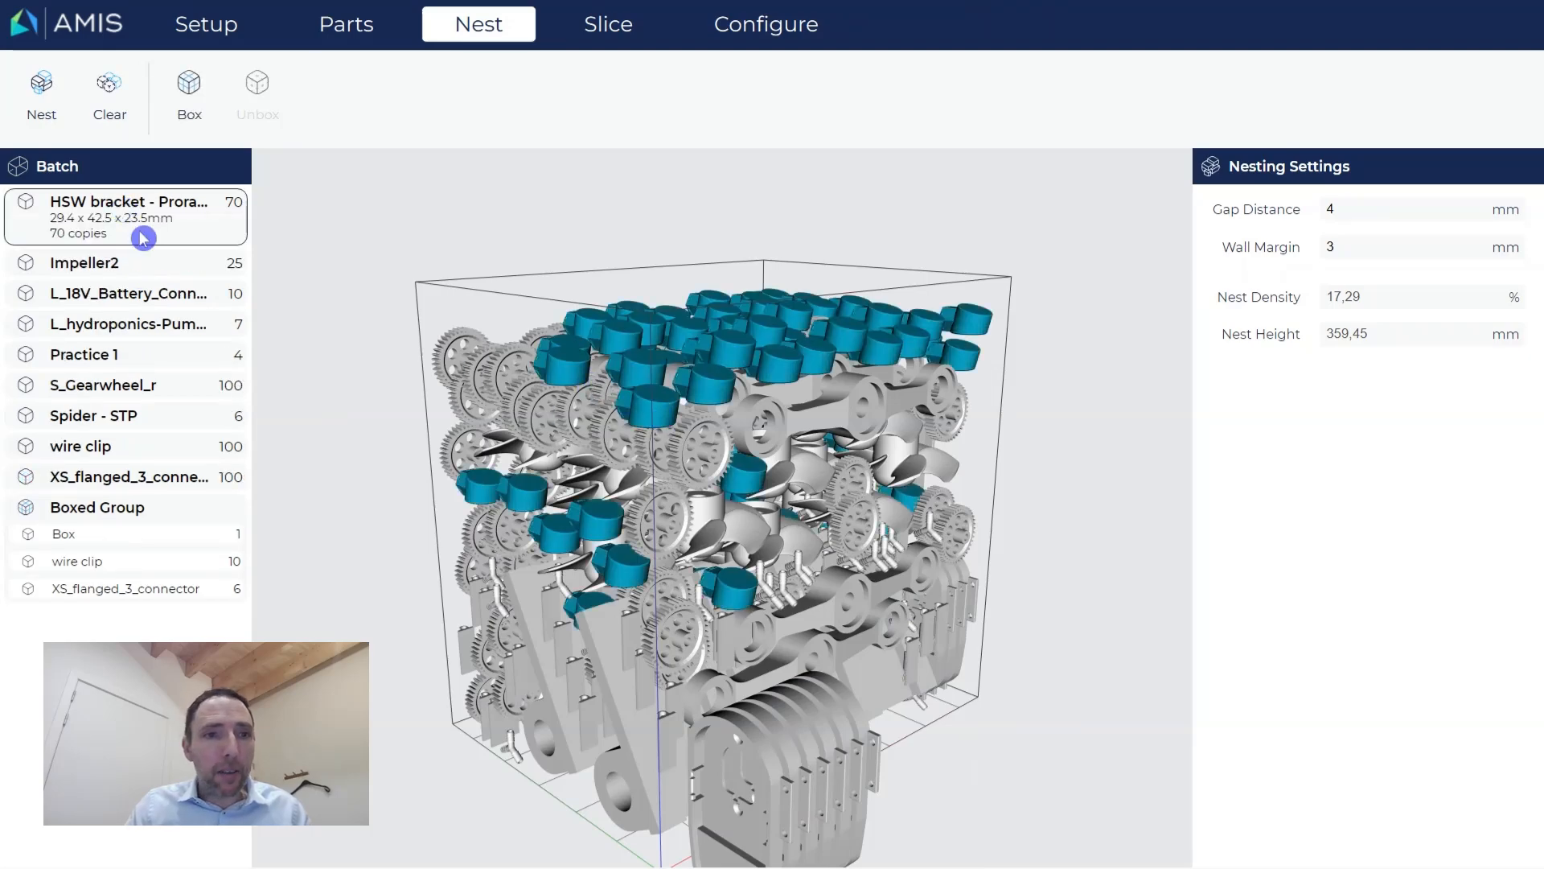
{"action": "left_click", "coordinate": [121, 355]}
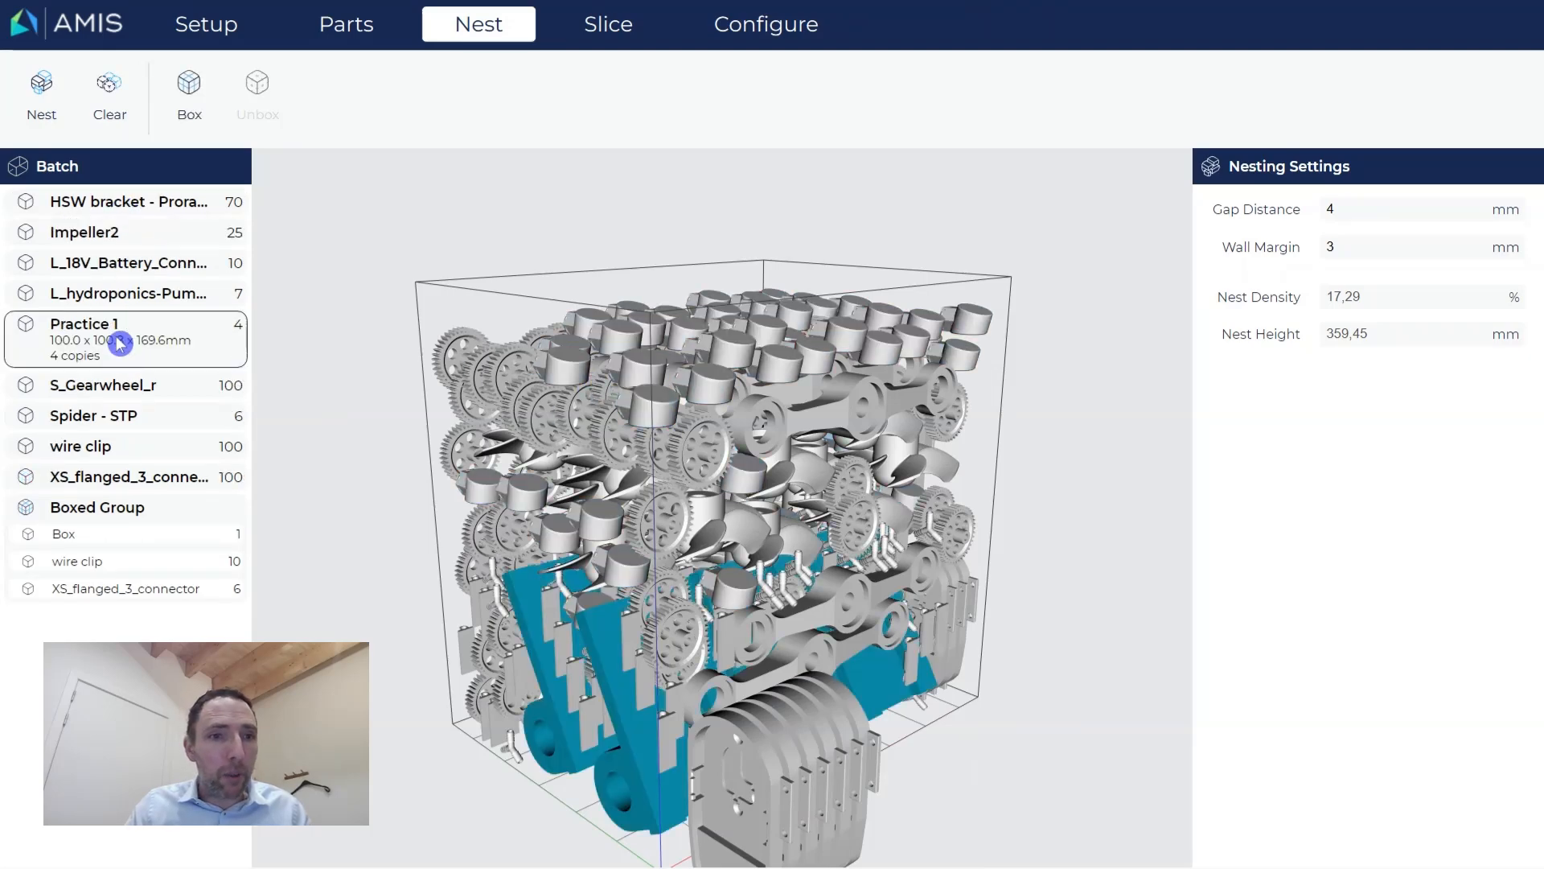
{"action": "left_click", "coordinate": [109, 295]}
{"action": "left_click", "coordinate": [105, 264]}
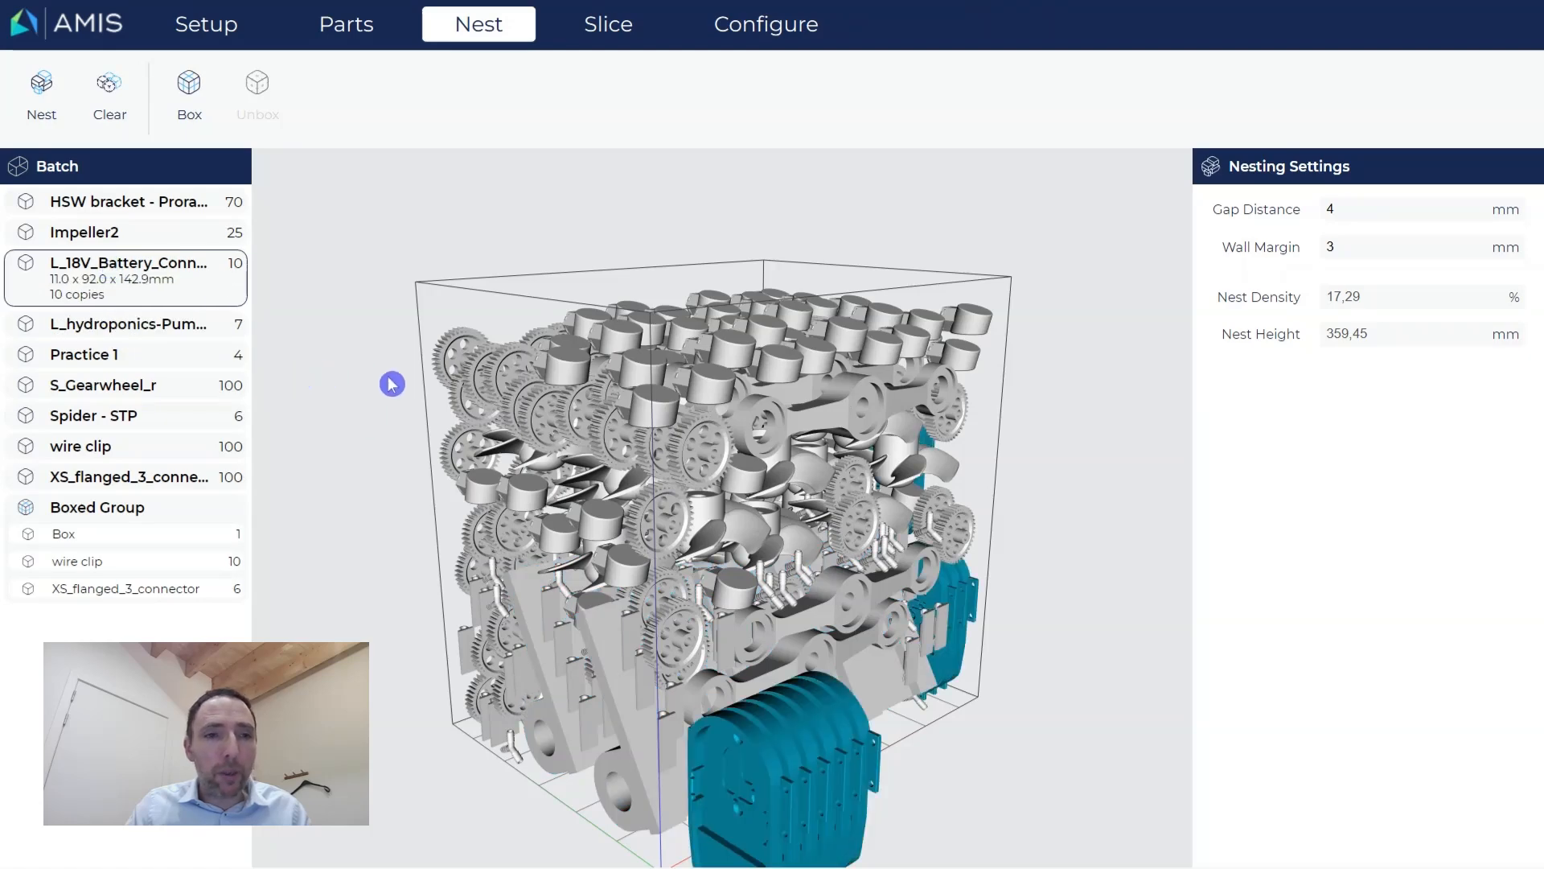
{"action": "left_click", "coordinate": [353, 26]}
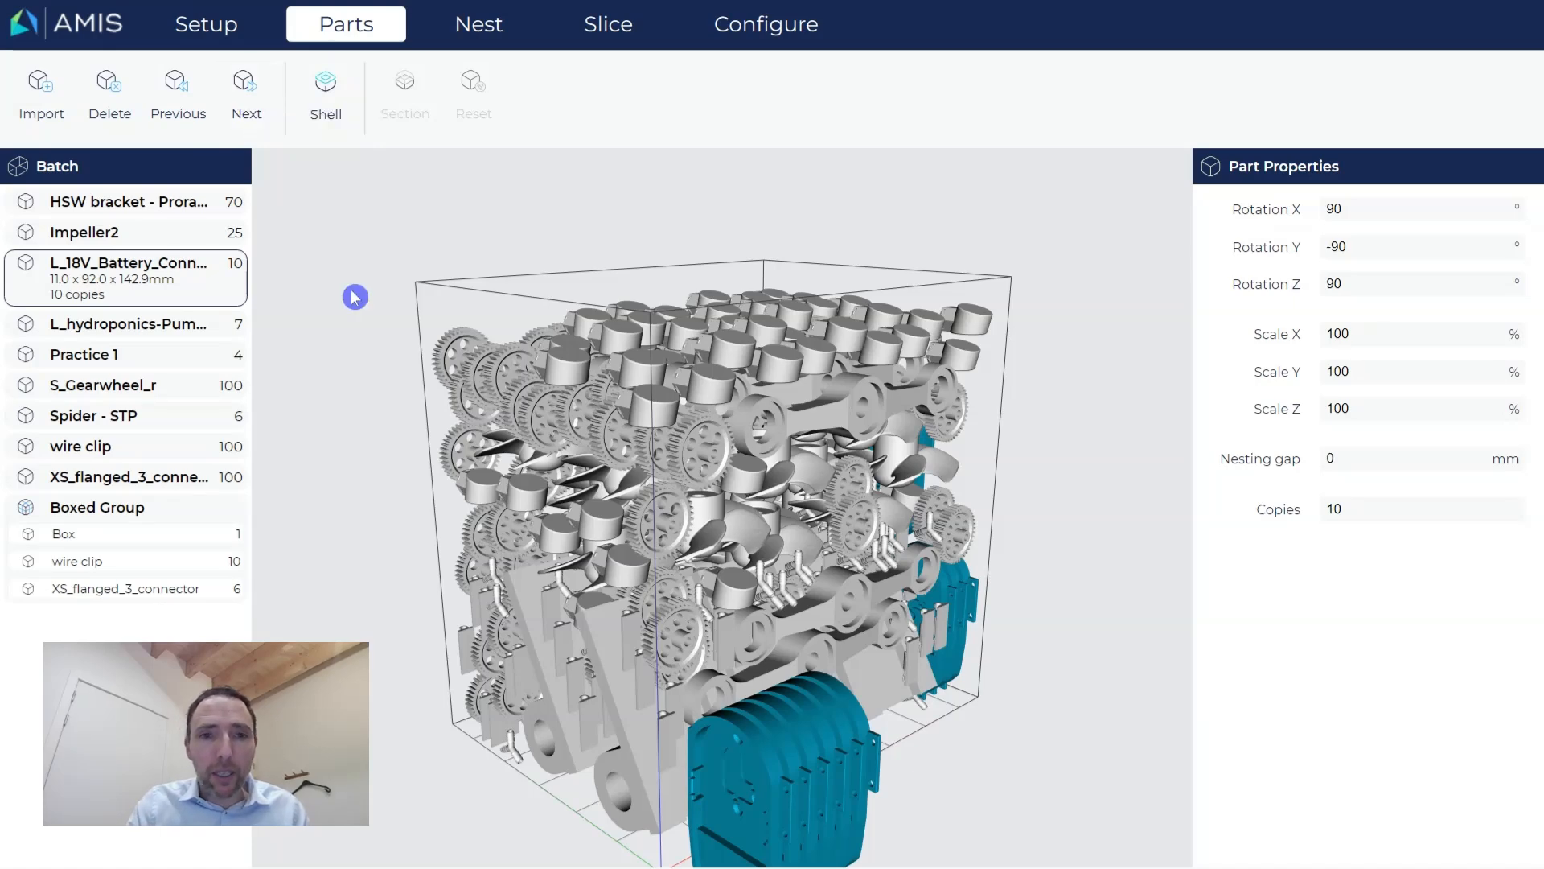
Step through the batch parts, ending on XS_flanged_3_connector (100 copies, 6.2 x 28.5 x 24.7 mm).
{"action": "key", "text": "alt+n"}
{"action": "key", "text": "alt+n"}
{"action": "key", "text": "alt+n"}
{"action": "key", "text": "alt+n"}
{"action": "key", "text": "alt+n"}
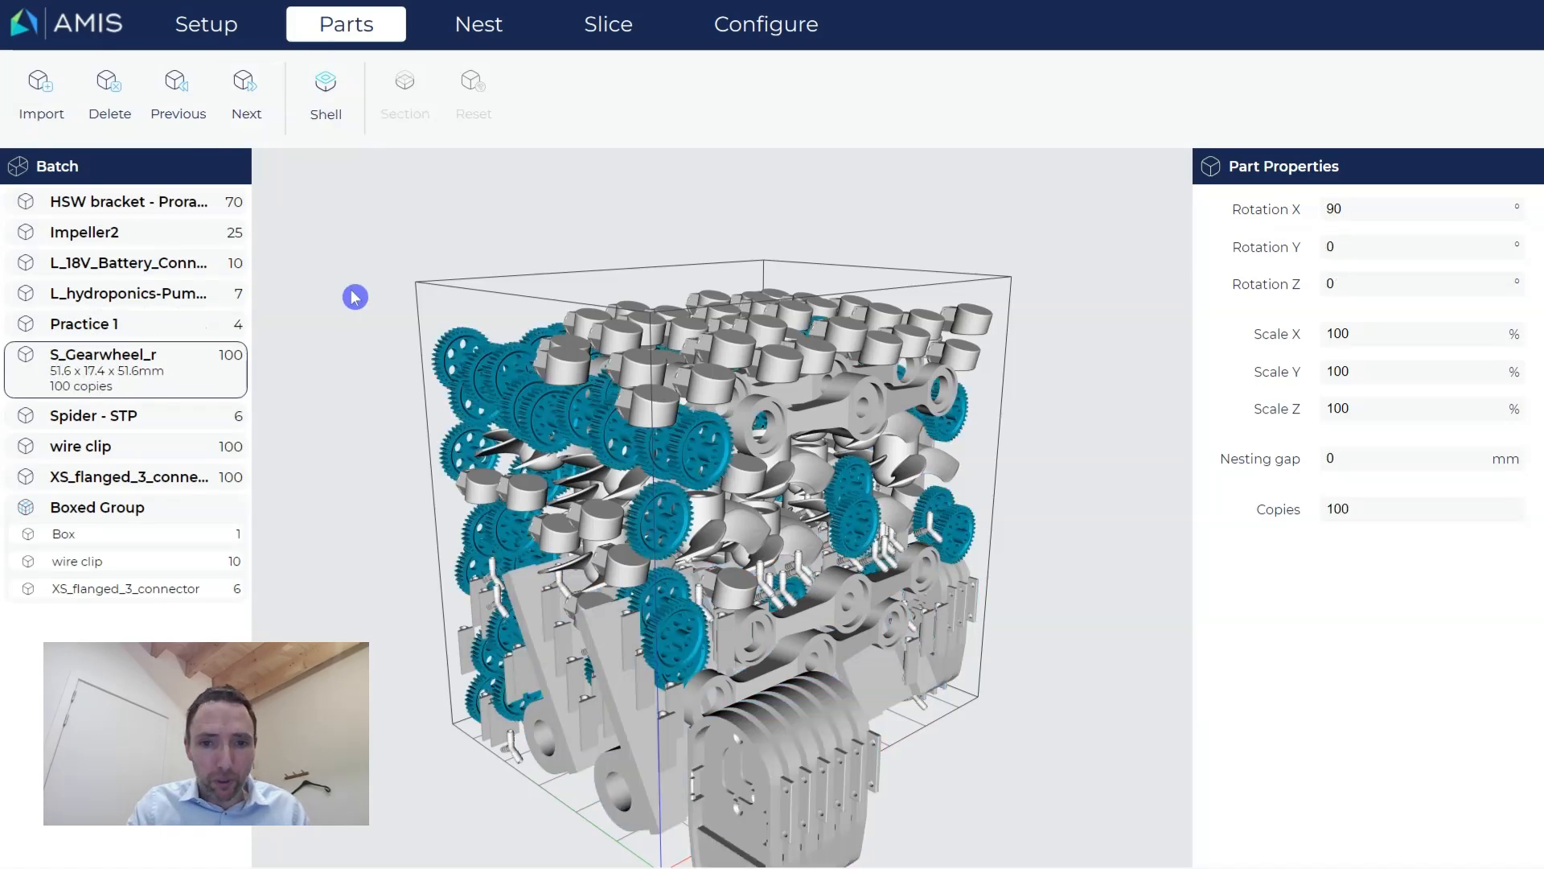
{"action": "key", "text": "alt+n"}
{"action": "key", "text": "alt+n"}
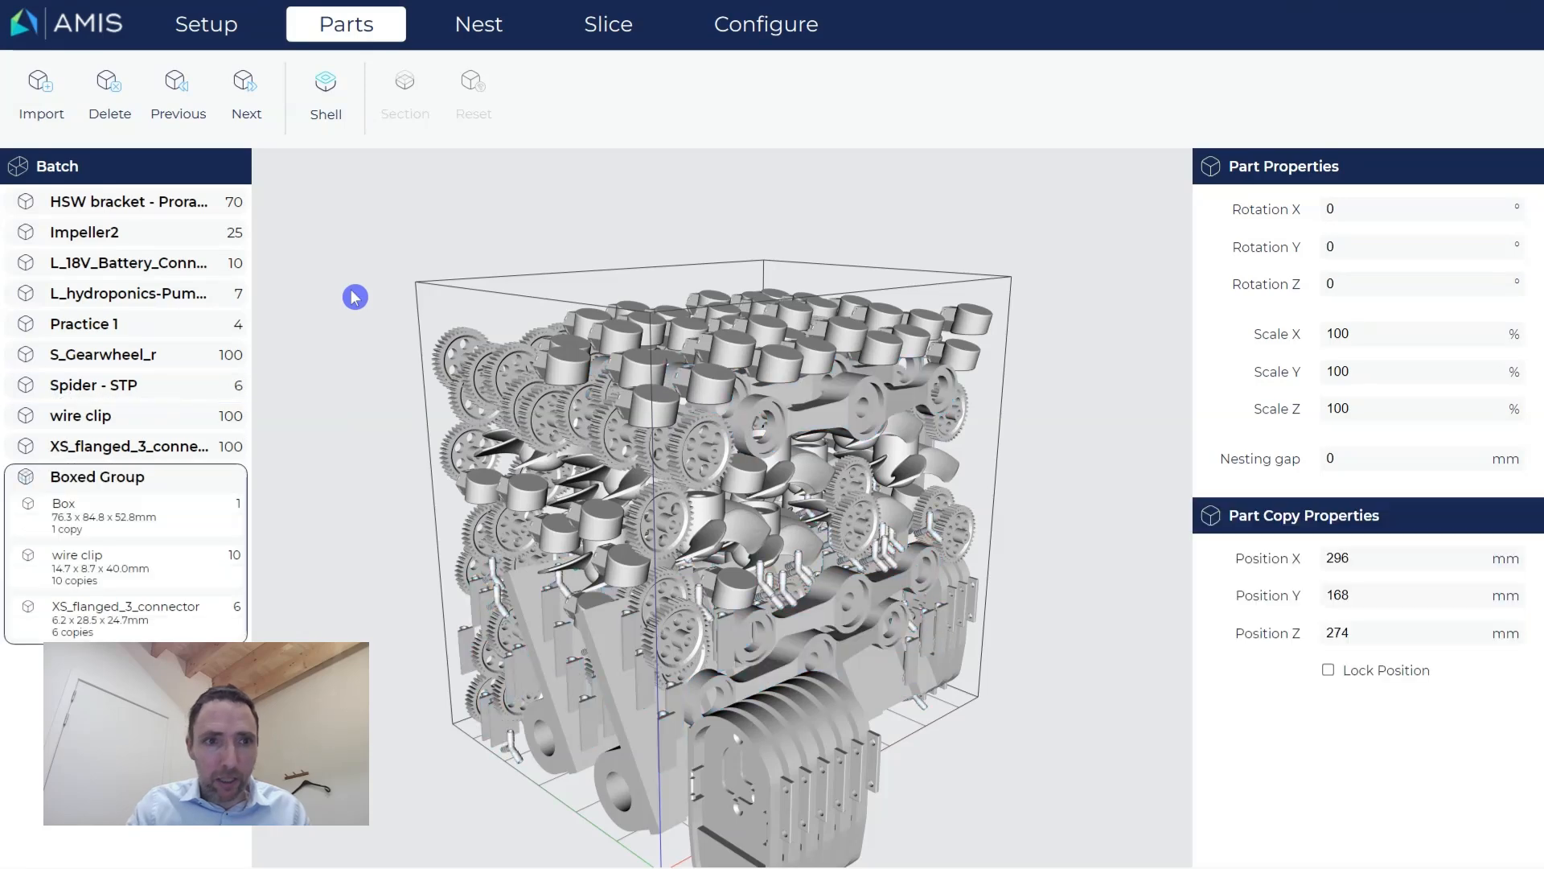
{"action": "left_click", "coordinate": [128, 211]}
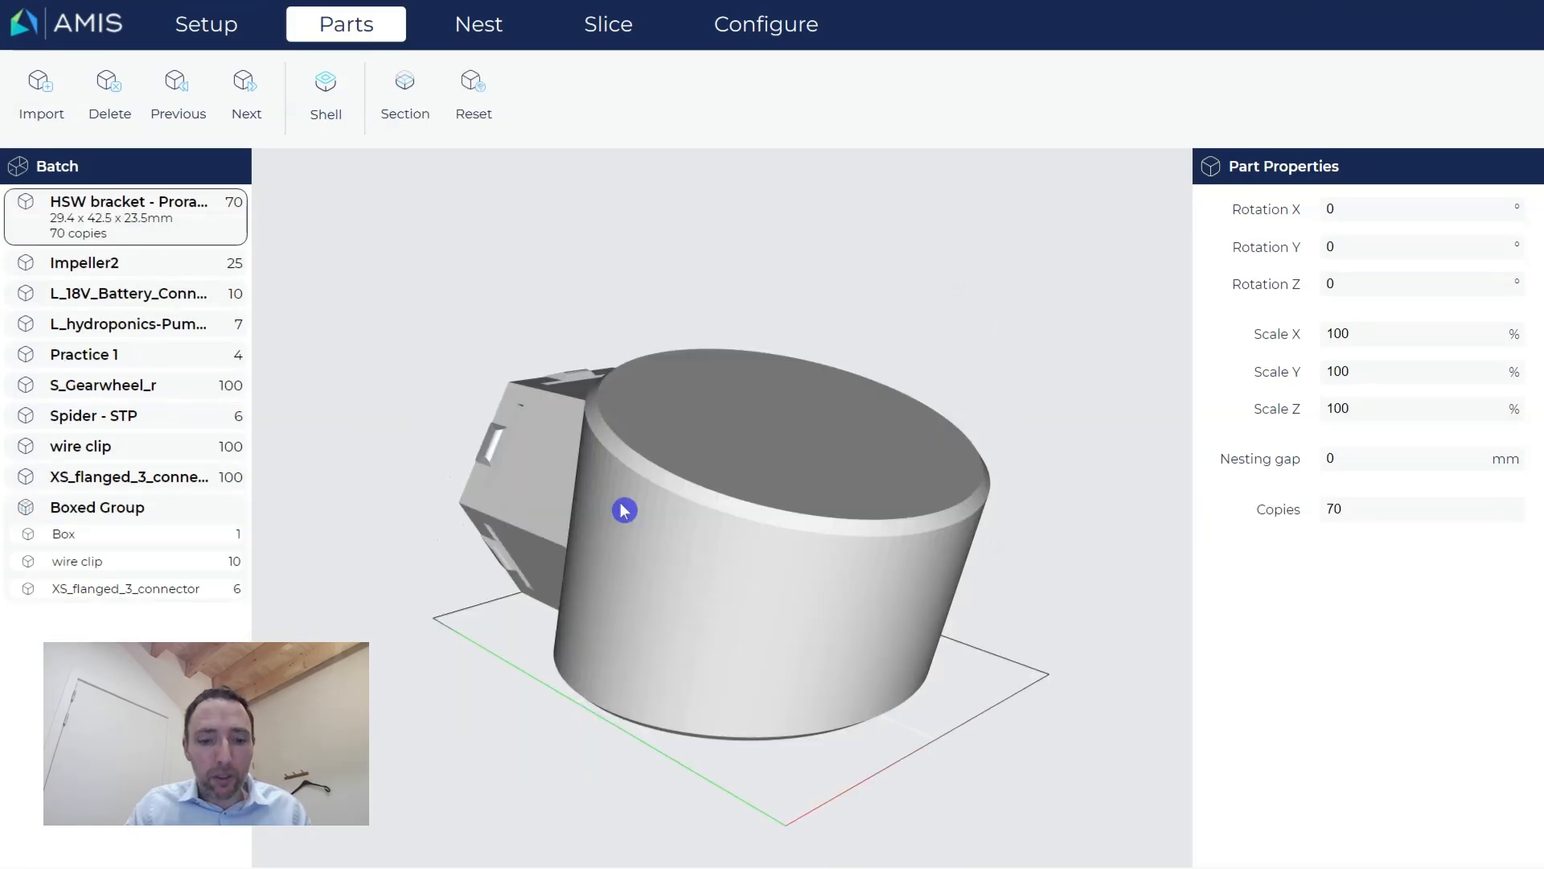
{"action": "key", "text": "alt+n"}
{"action": "key", "text": "alt+n"}
{"action": "key", "text": "alt+n"}
{"action": "key", "text": "alt+n"}
{"action": "key", "text": "alt+n"}
{"action": "key", "text": "alt+n"}
{"action": "key", "text": "alt+n"}
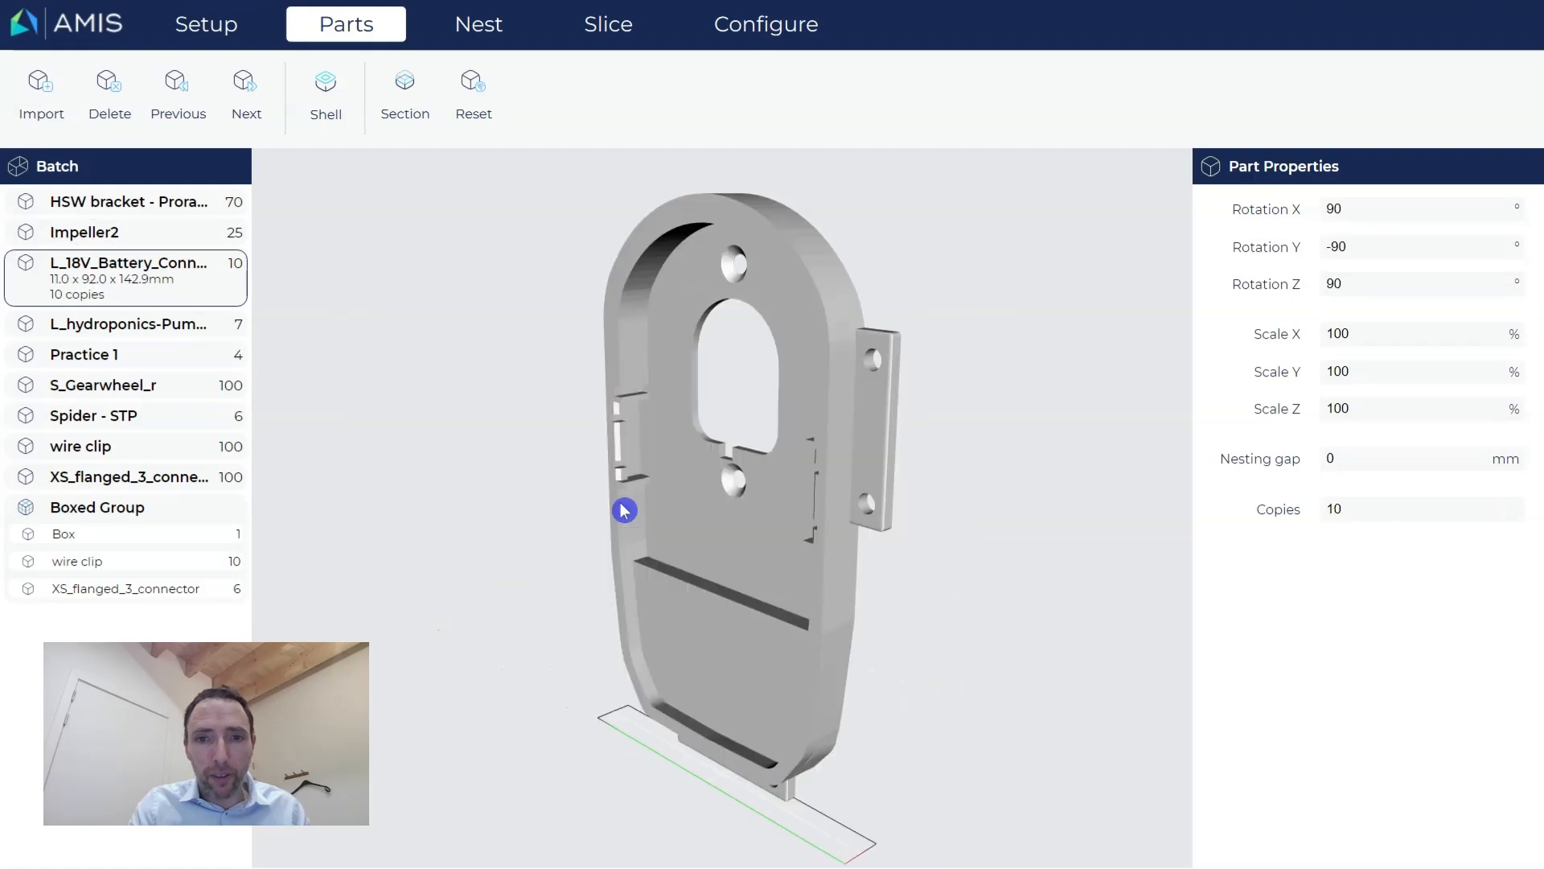
{"action": "key", "text": "alt+n"}
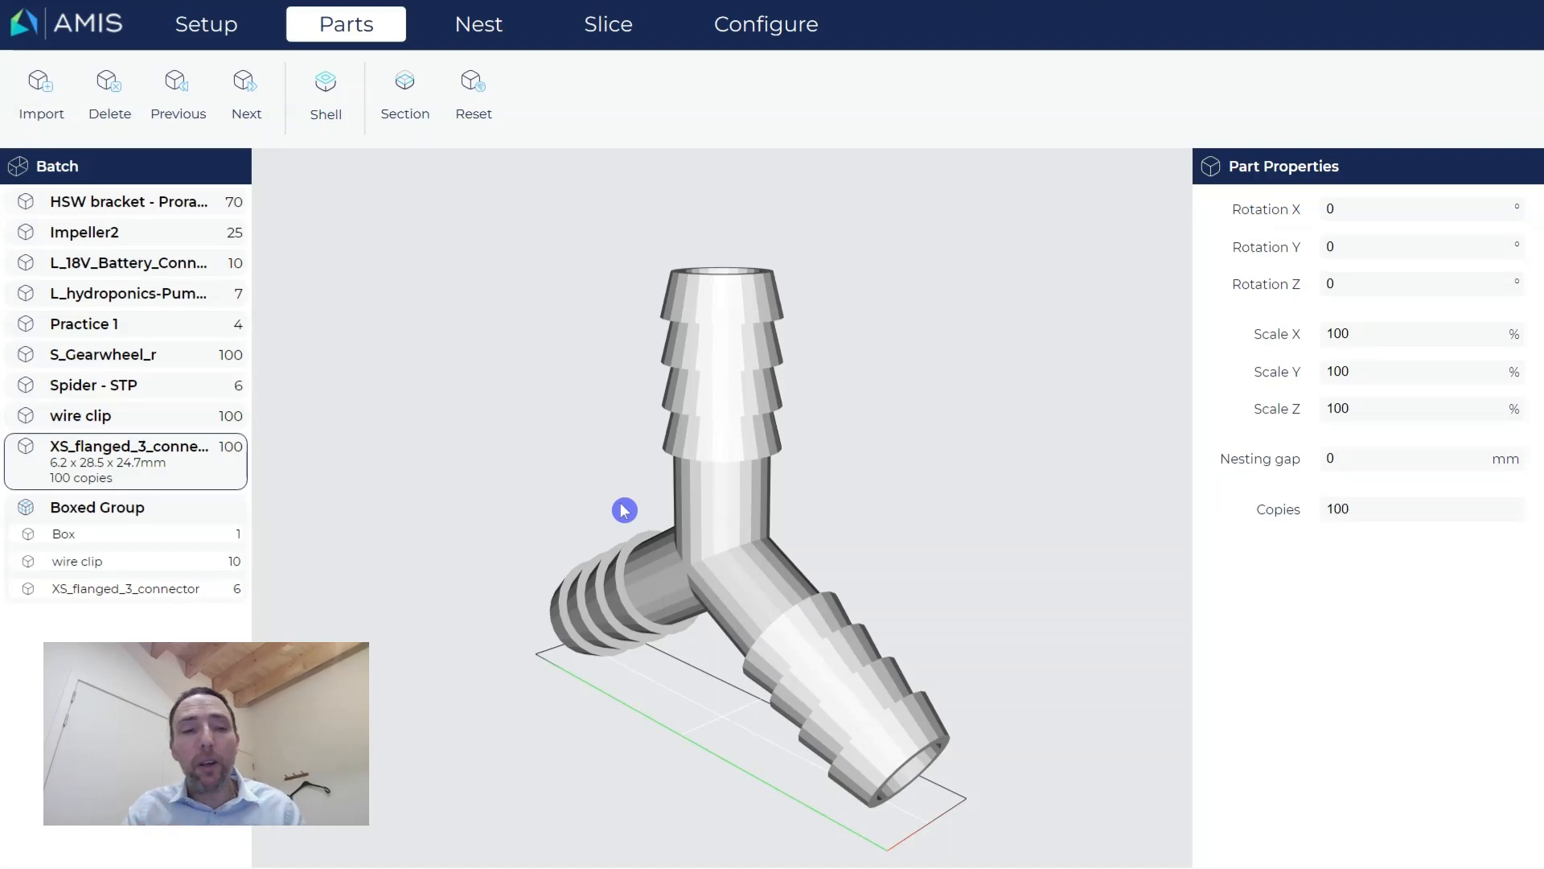
Scale the HSW bracket to 120% in X, Y and Z.
{"action": "left_click", "coordinate": [102, 204]}
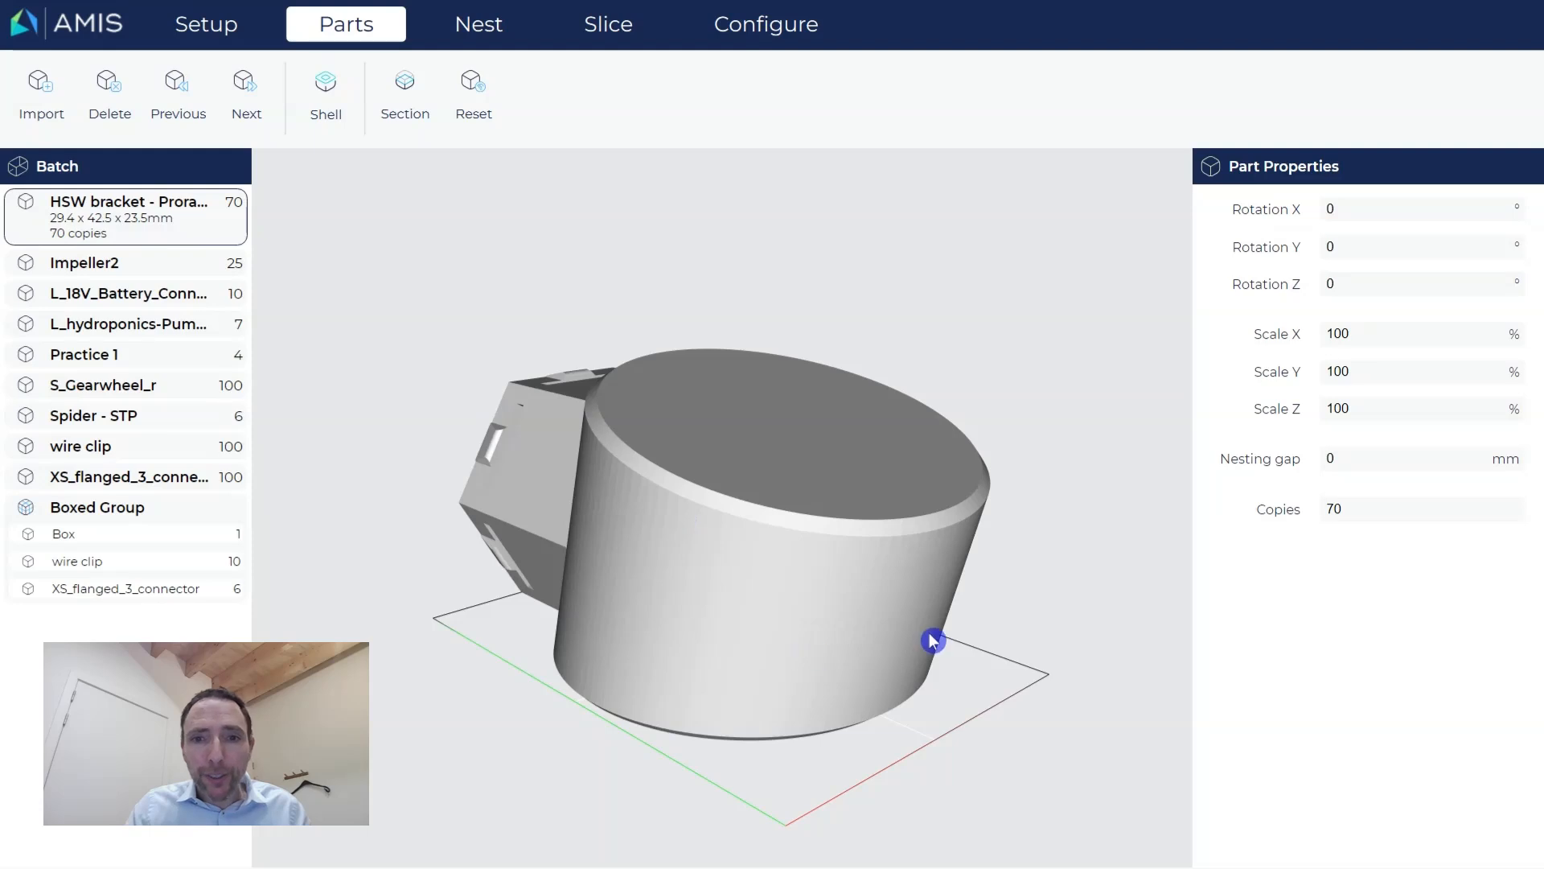
{"action": "left_click_drag", "start_coordinate": [931, 641], "coordinate": [790, 648]}
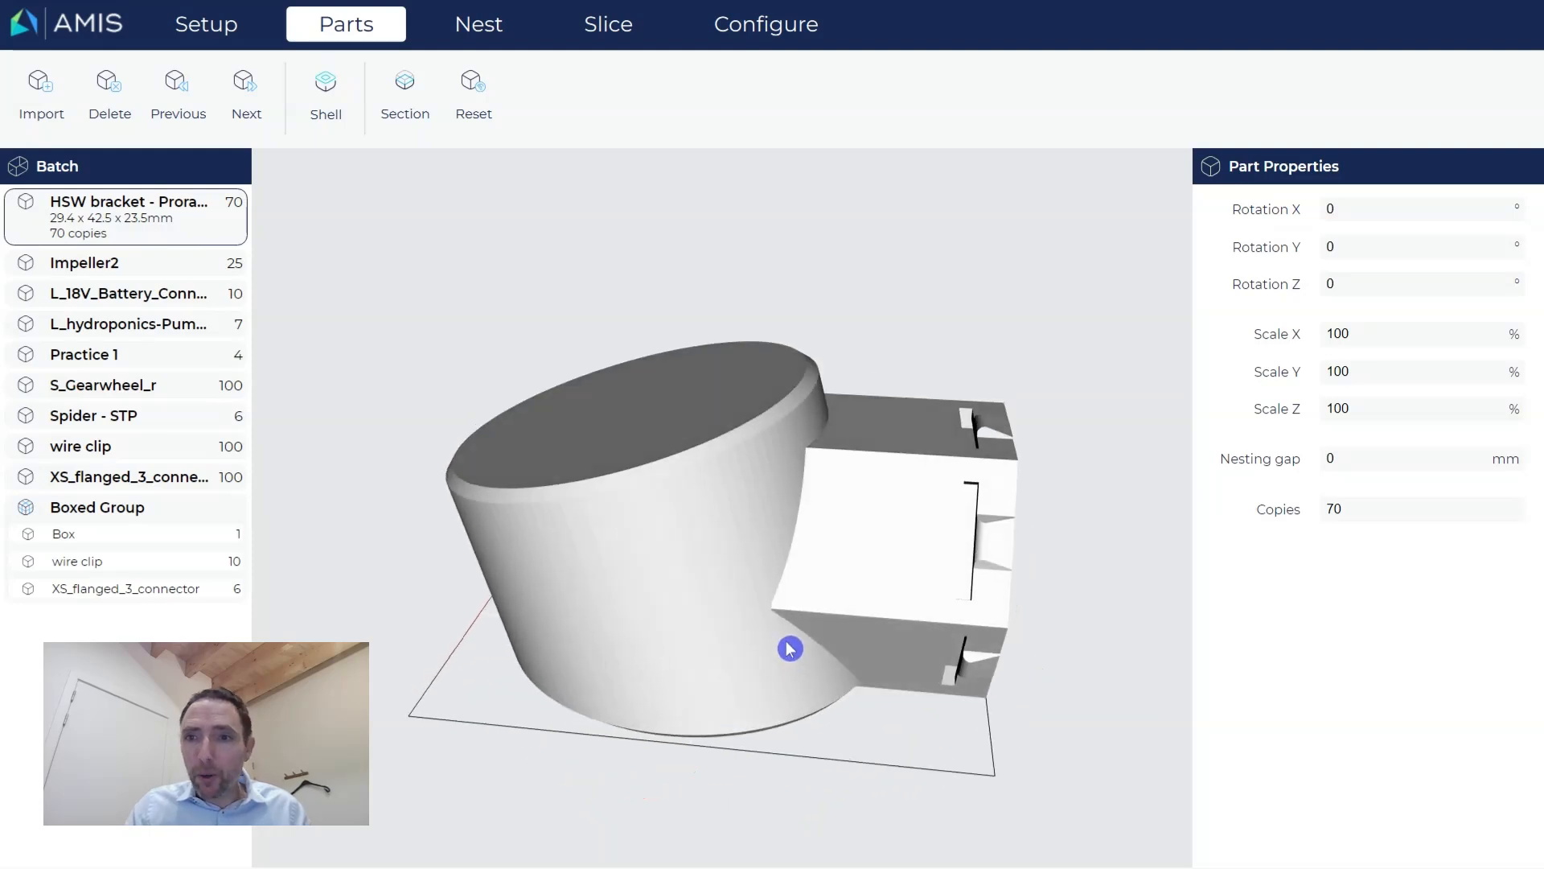
{"action": "left_click", "coordinate": [1379, 344]}
{"action": "key", "text": "BackSpace"}
{"action": "key", "text": "BackSpace"}
{"action": "key", "text": "BackSpace"}
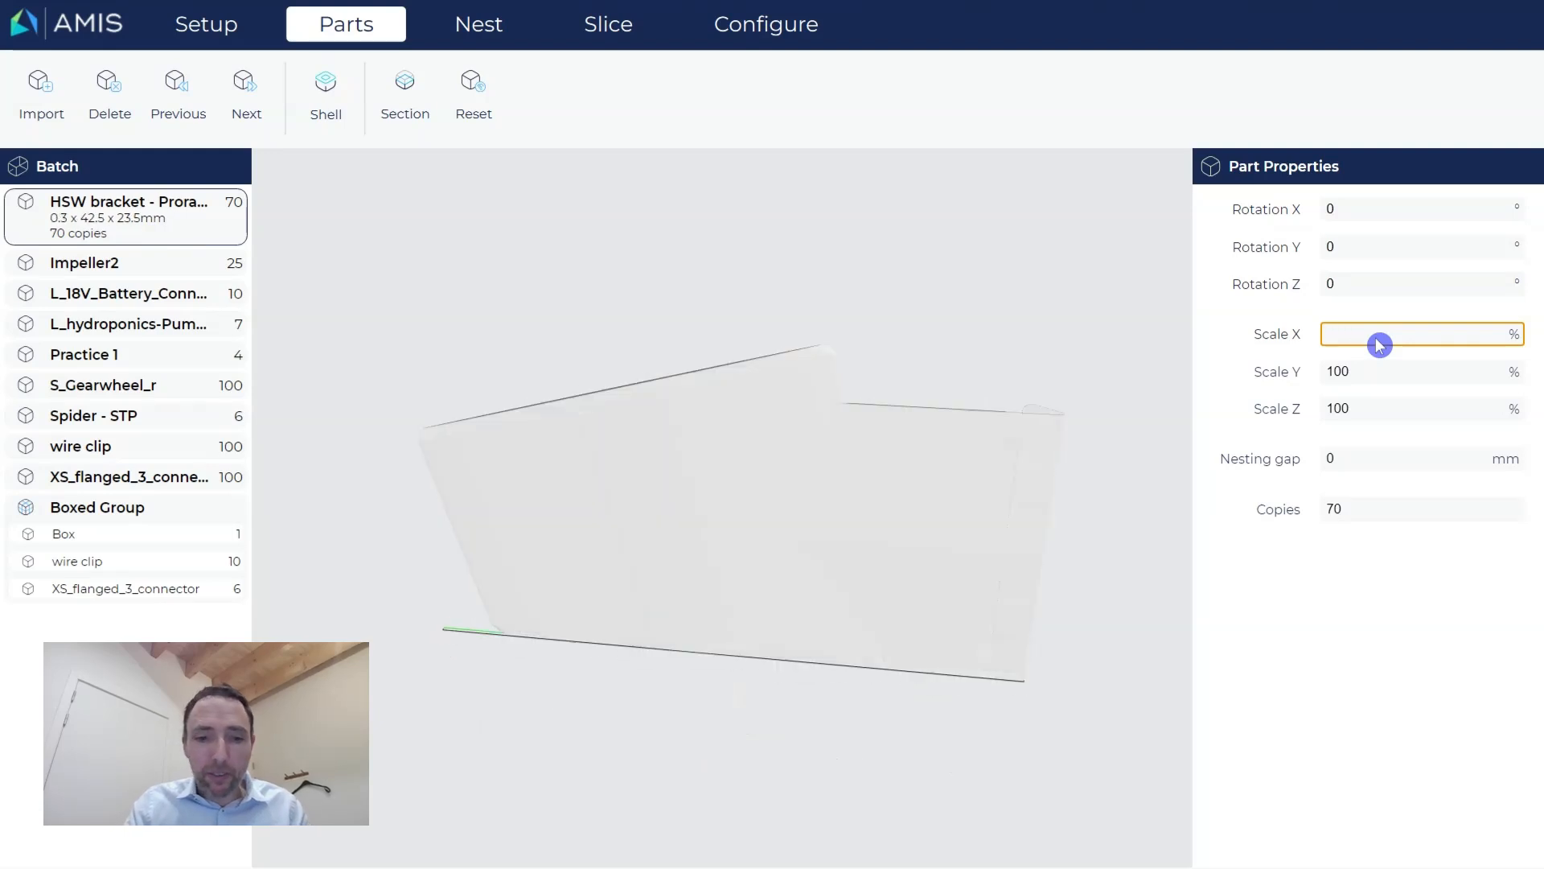
{"action": "type", "text": "120"}
{"action": "key", "text": "Tab"}
{"action": "type", "text": "120"}
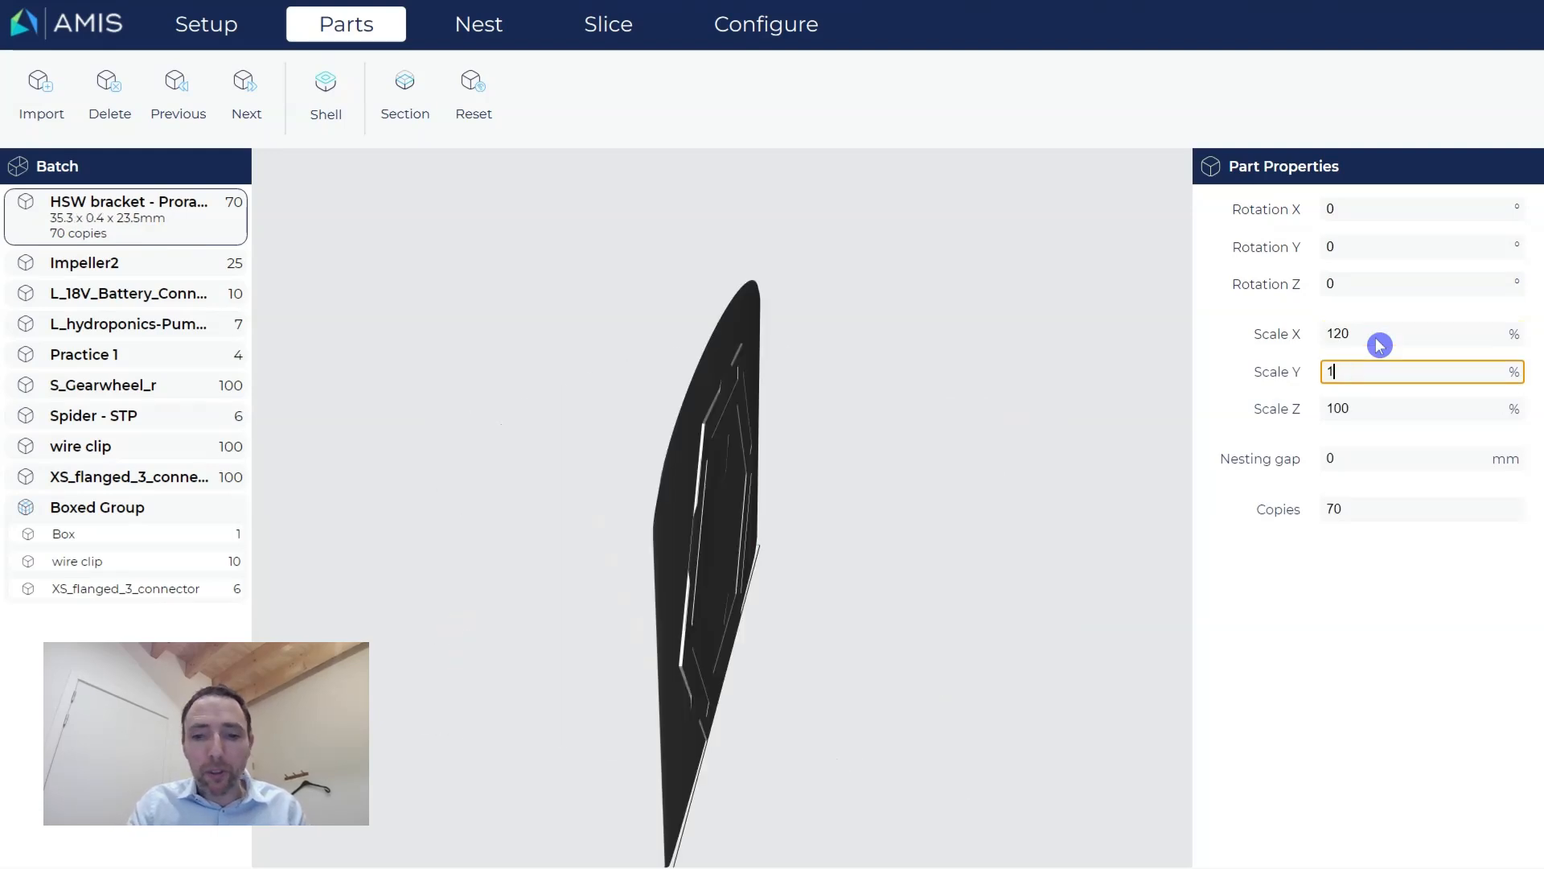
{"action": "key", "text": "Tab"}
{"action": "type", "text": "12"}
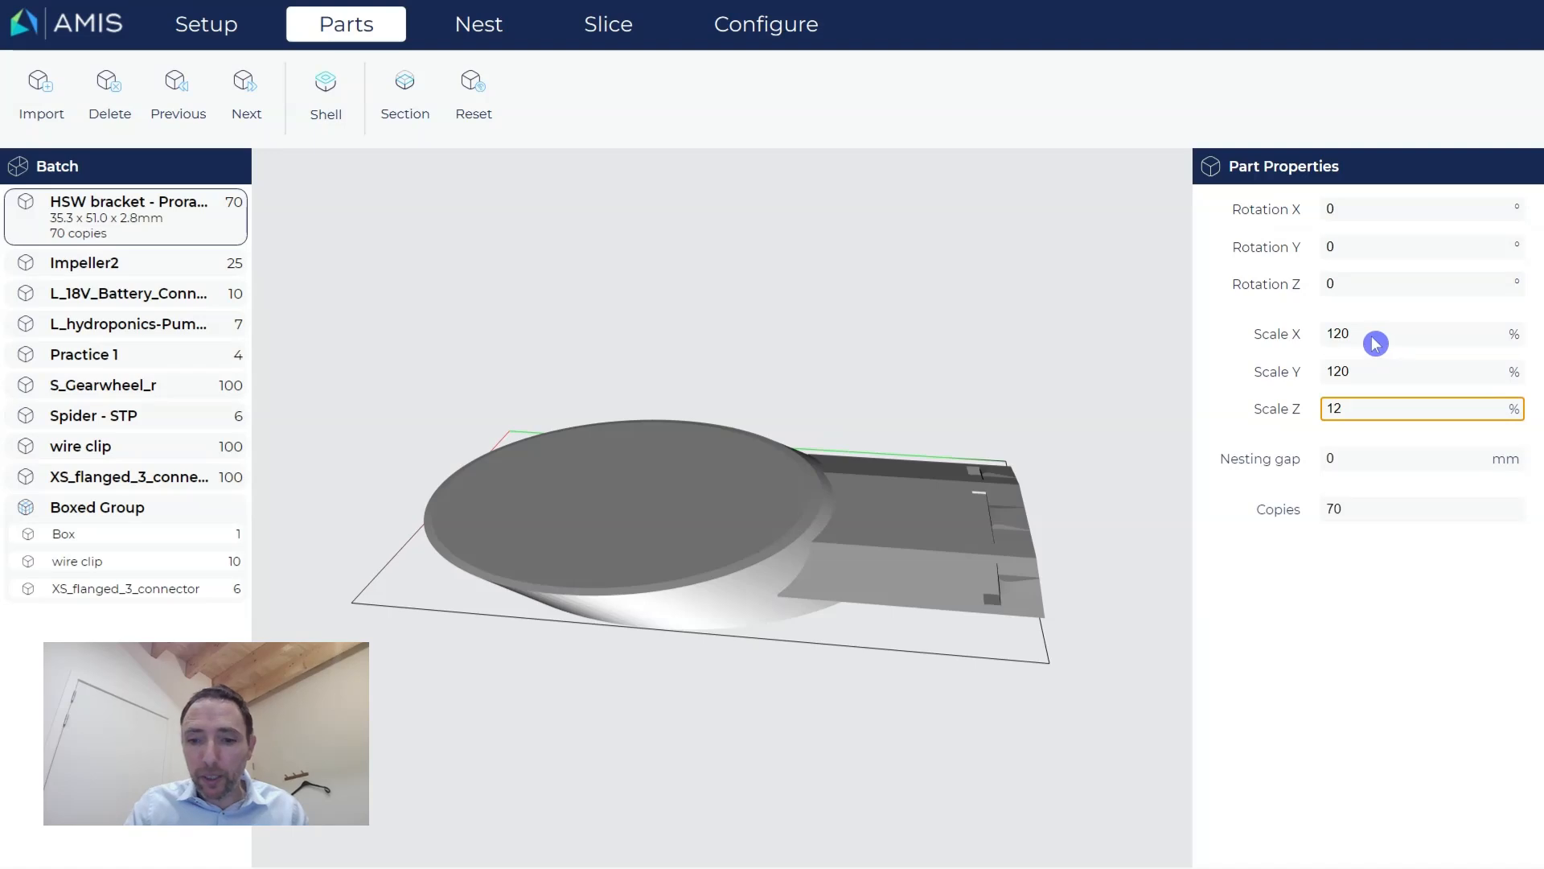
{"action": "type", "text": "0"}
{"action": "left_click", "coordinate": [1366, 658]}
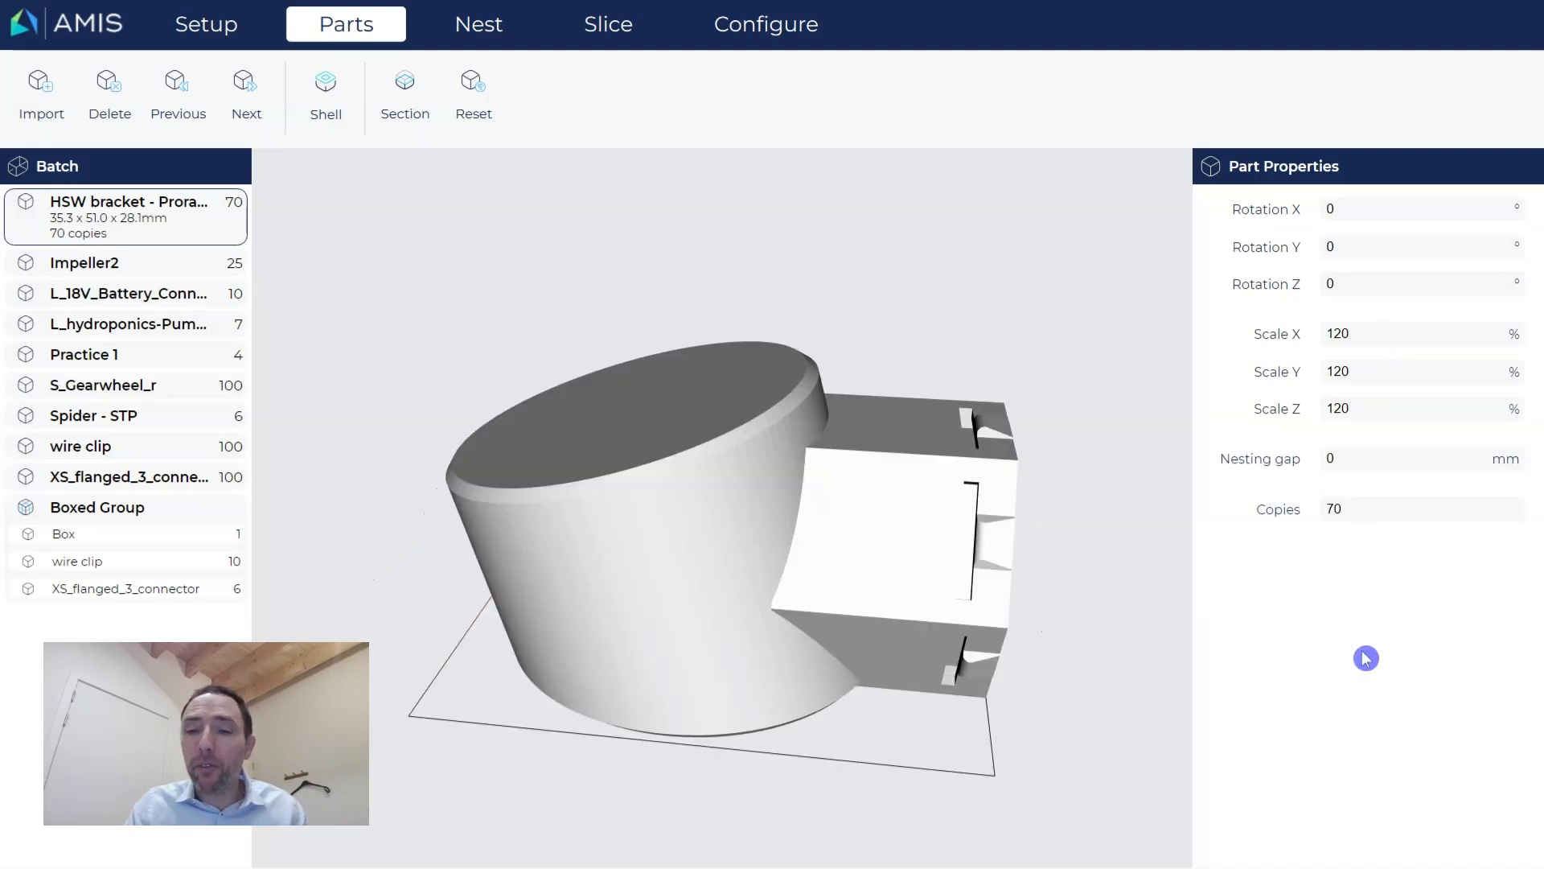
{"action": "left_click_drag", "start_coordinate": [1002, 604], "coordinate": [959, 591]}
Set the HSW bracket's copy count to 75 and move on to Impeller2.
{"action": "left_click", "coordinate": [1366, 512]}
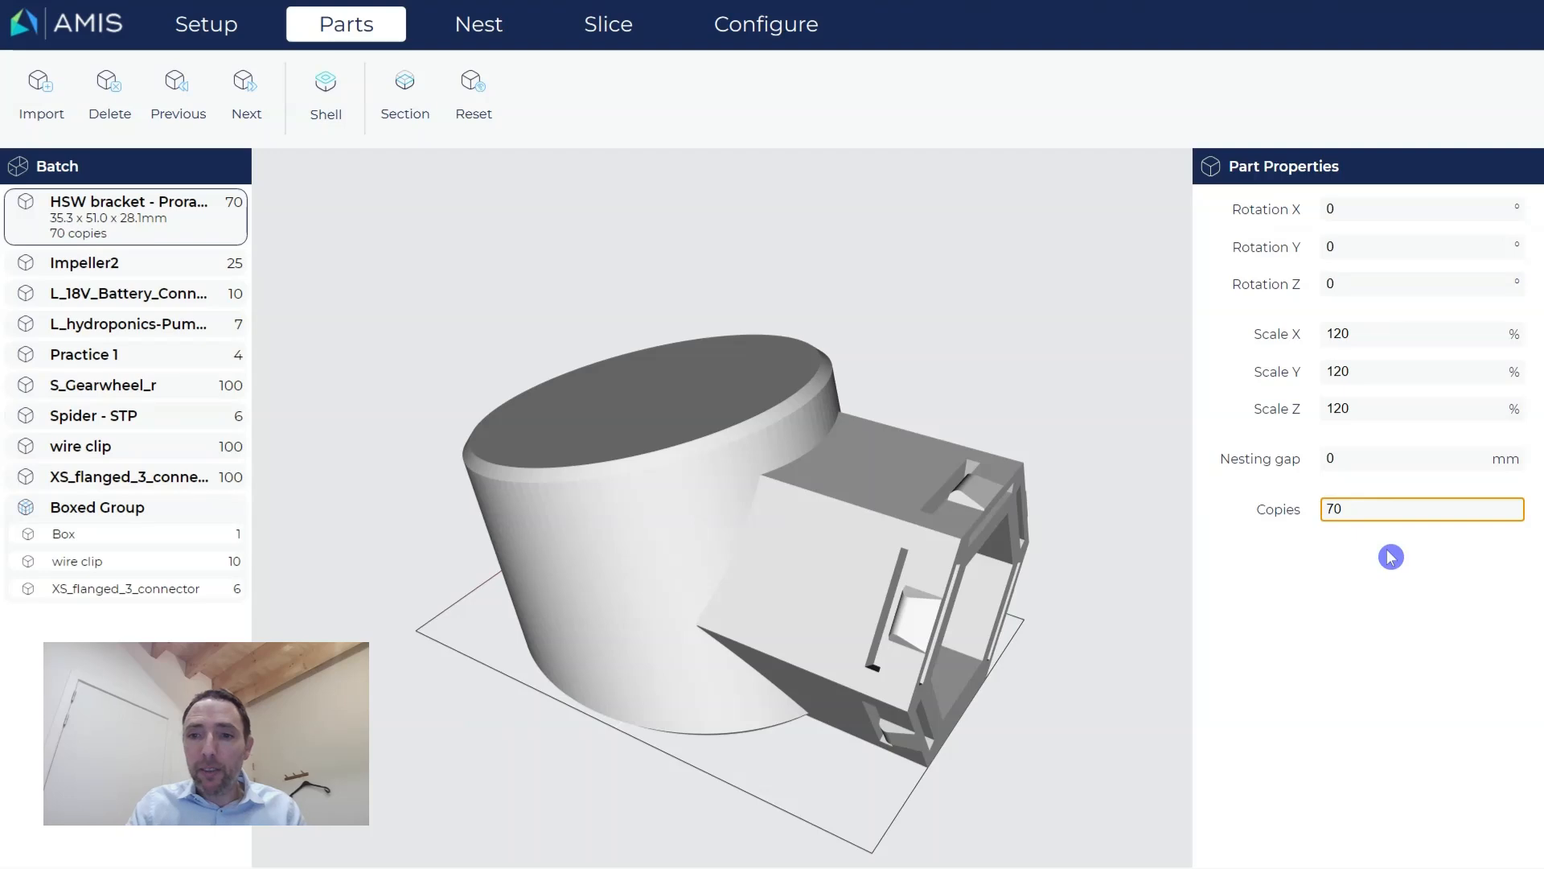
{"action": "key", "text": "BackSpace"}
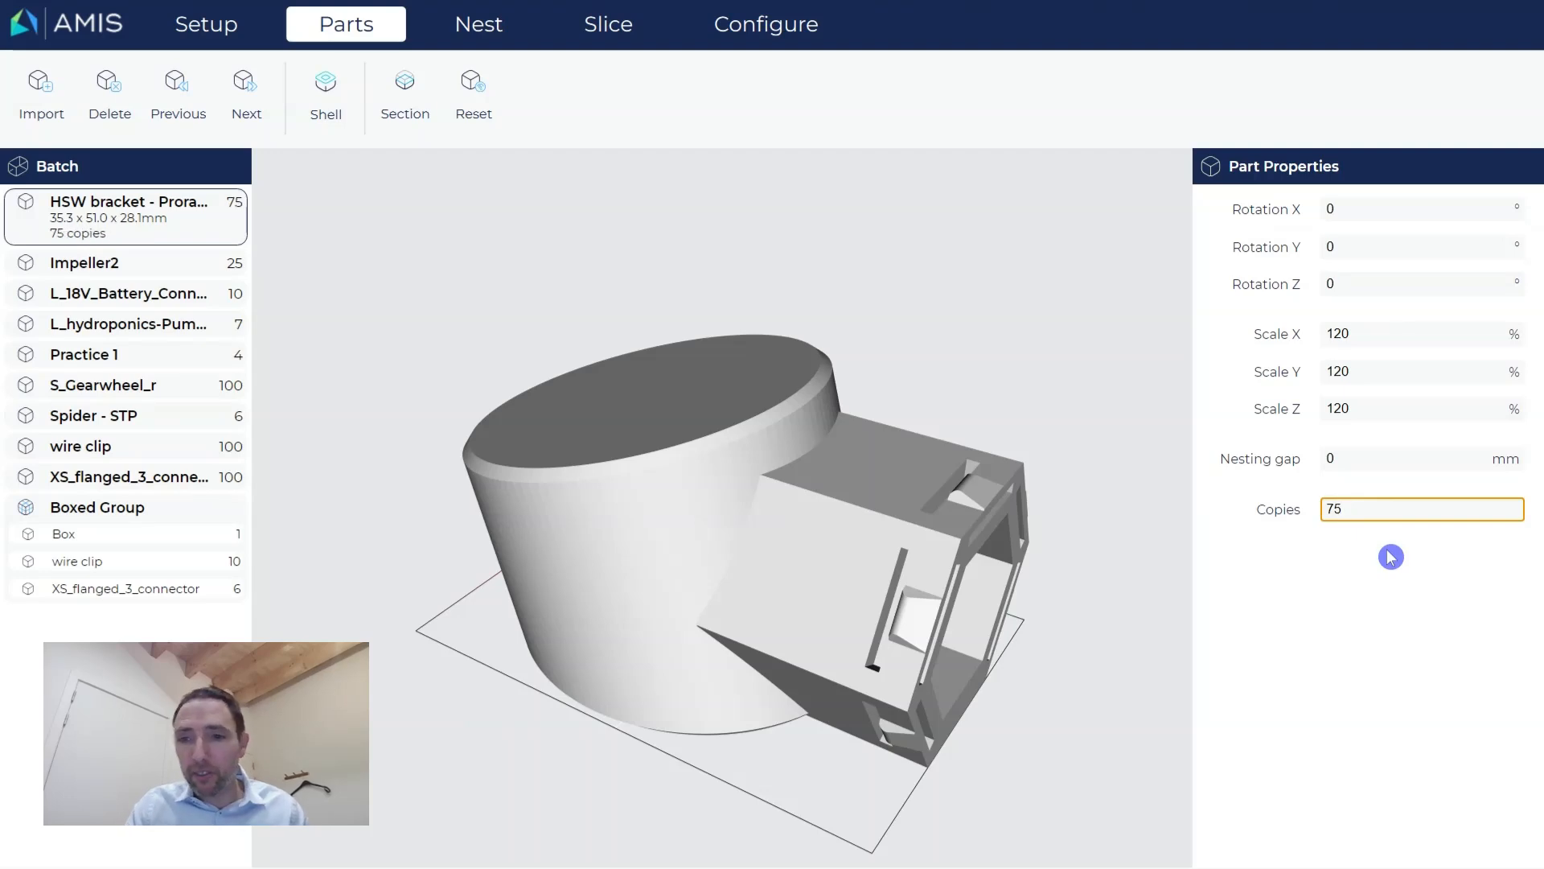
{"action": "left_click", "coordinate": [1310, 584]}
{"action": "middle_click_drag", "start_coordinate": [1000, 677], "coordinate": [1012, 664]}
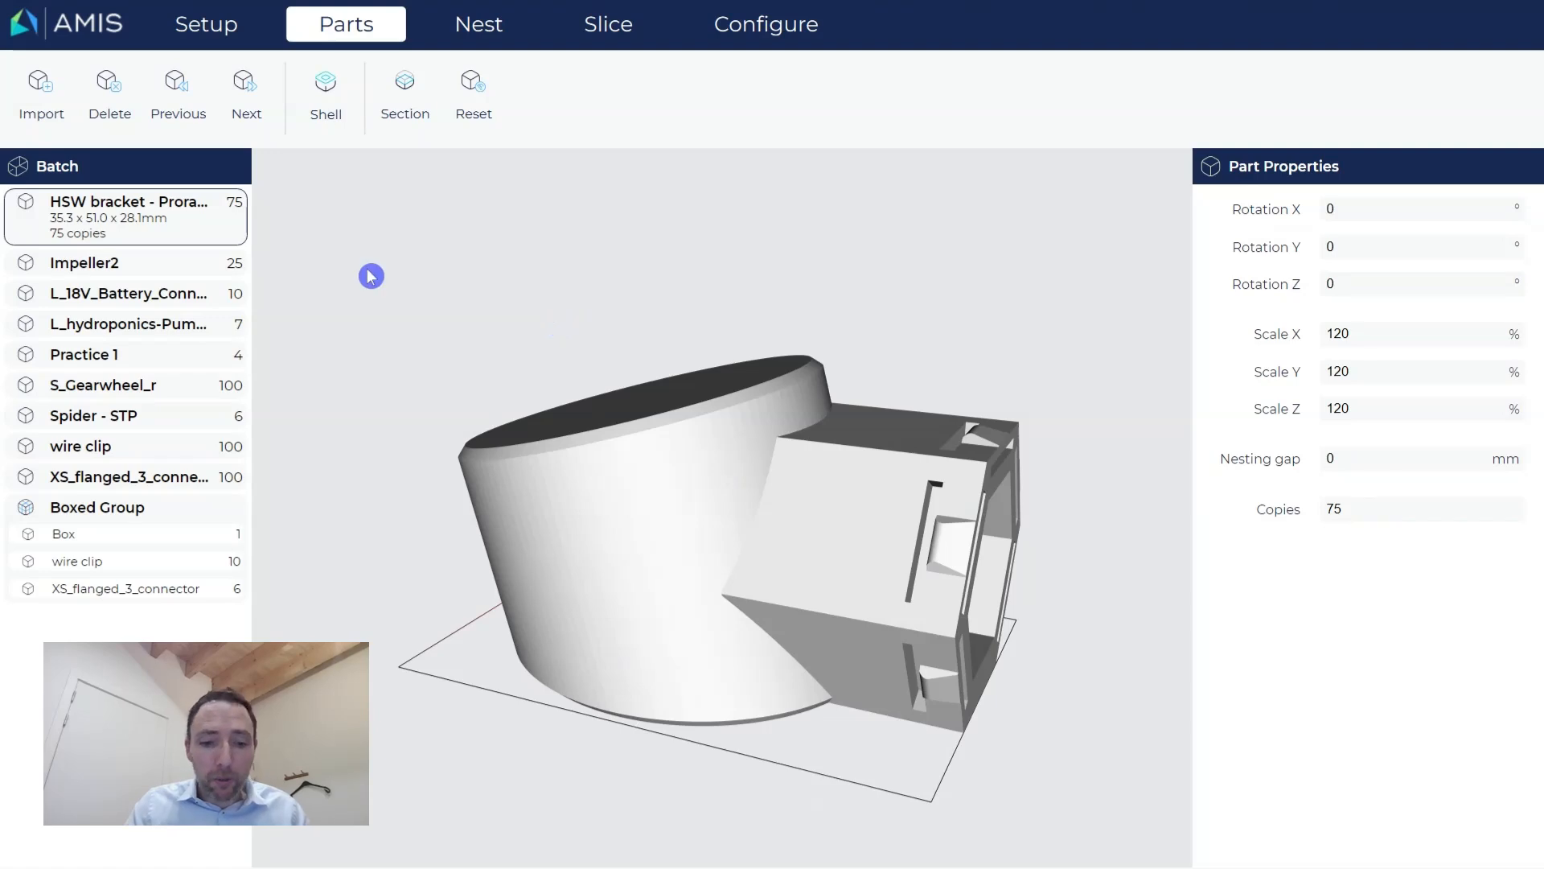
{"action": "key", "text": "Down"}
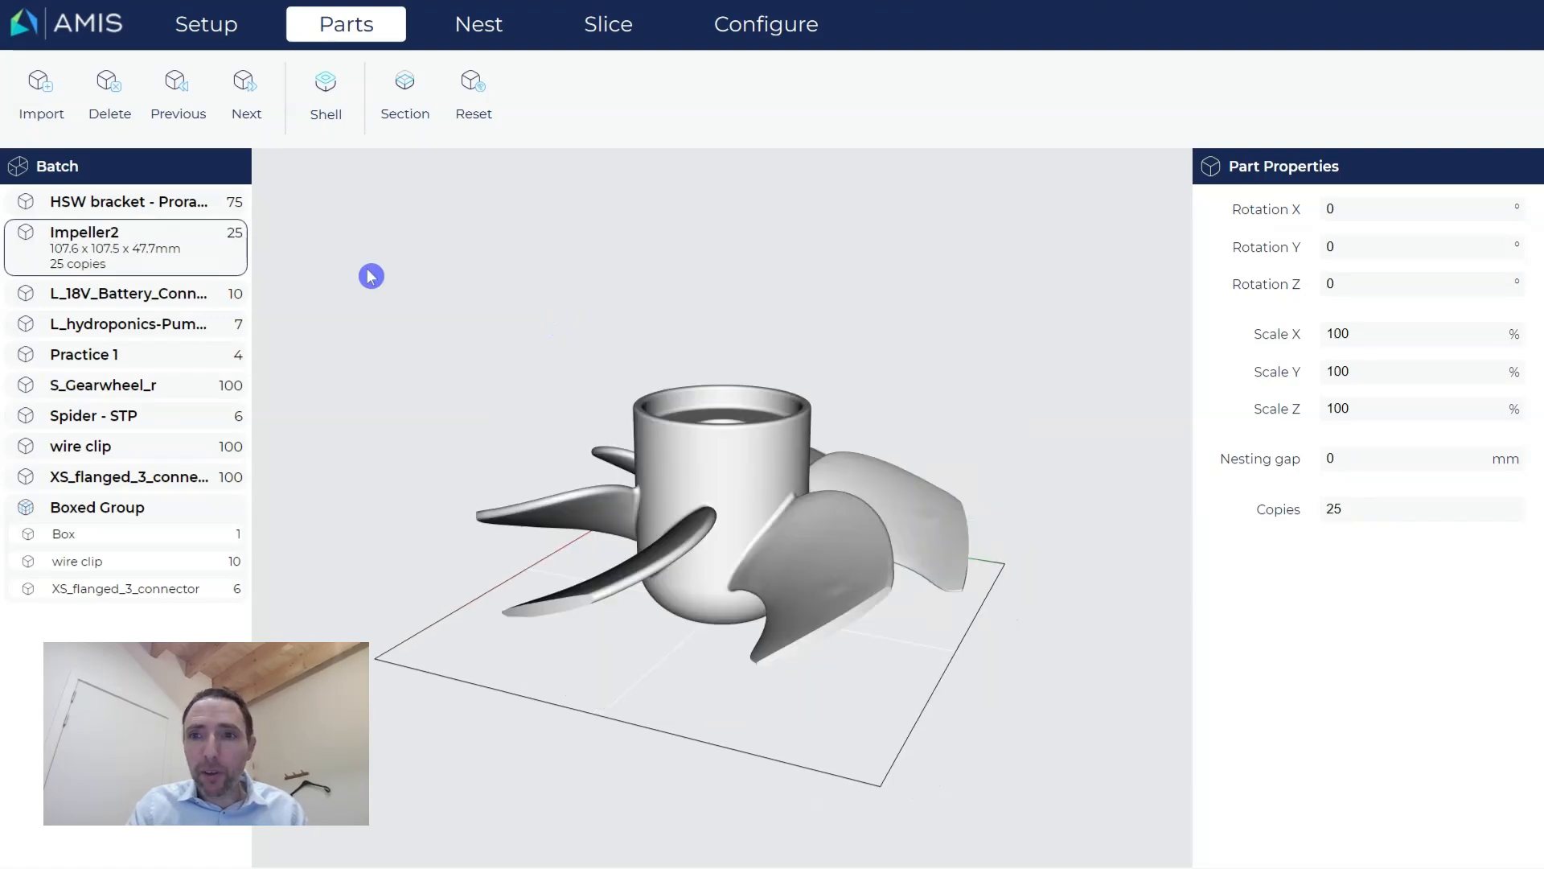
Step down to Practice 1, orbit it front and back, then view the nest at 16.6% density.
{"action": "key", "text": "Down"}
{"action": "key", "text": "Down"}
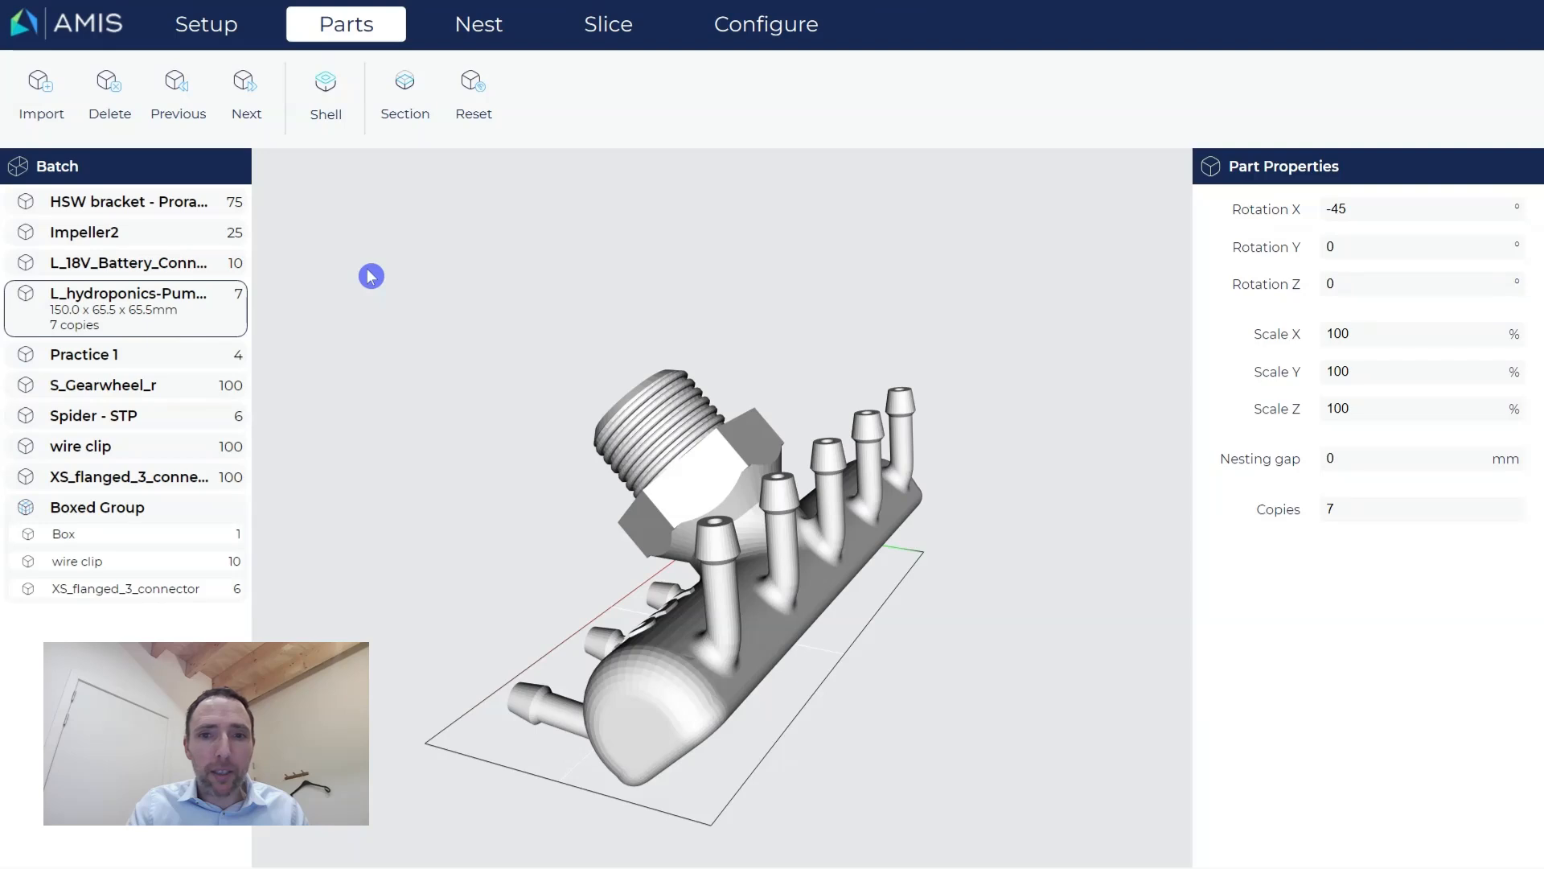
{"action": "key", "text": "Down"}
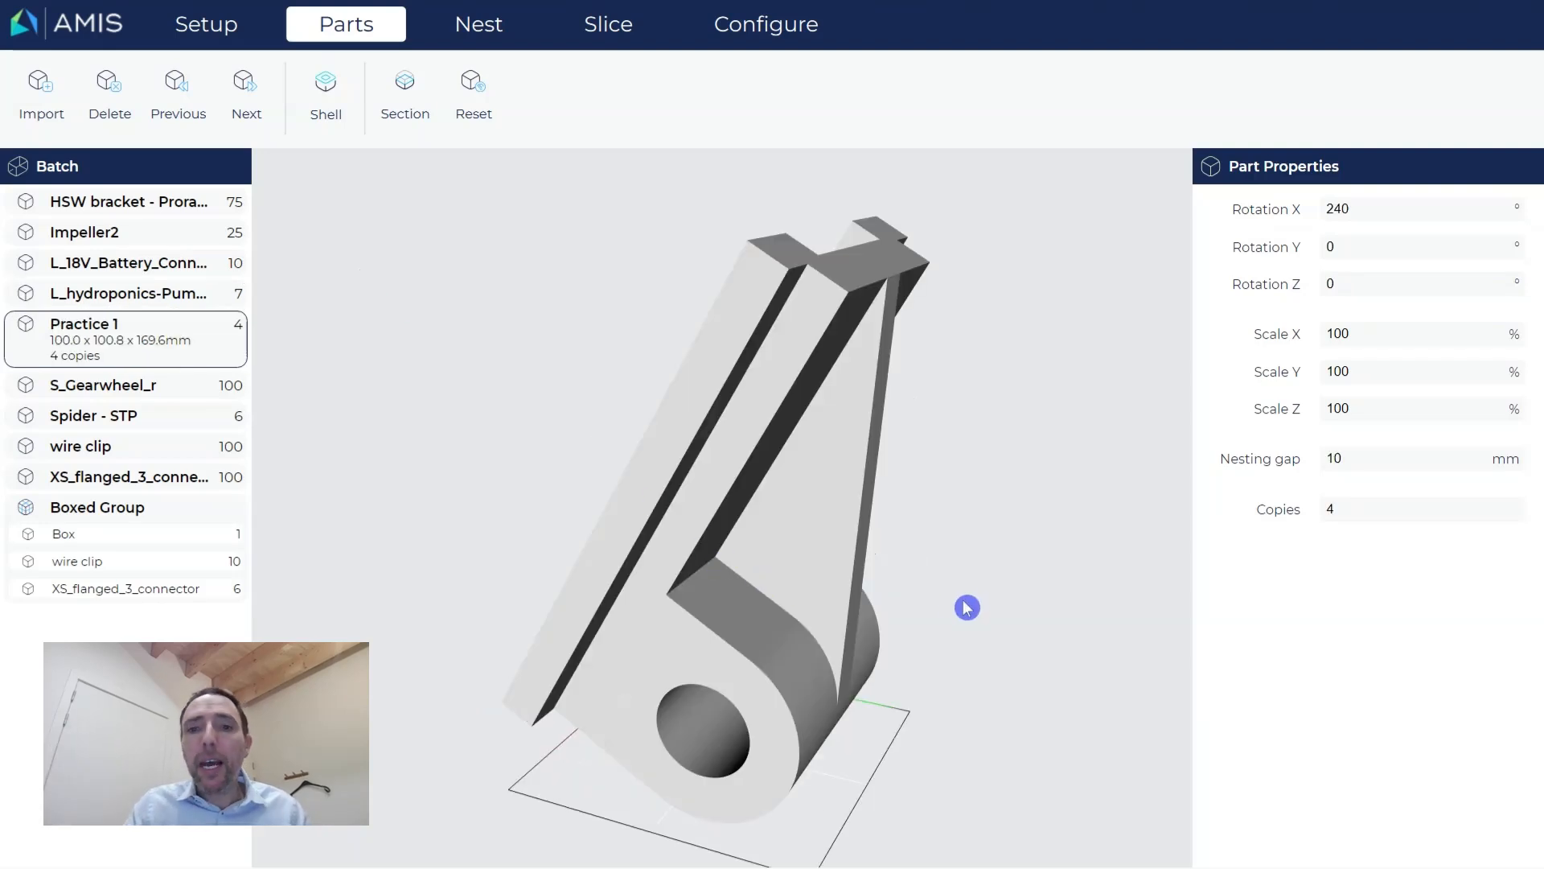
{"action": "middle_click_drag", "start_coordinate": [967, 608], "coordinate": [927, 620]}
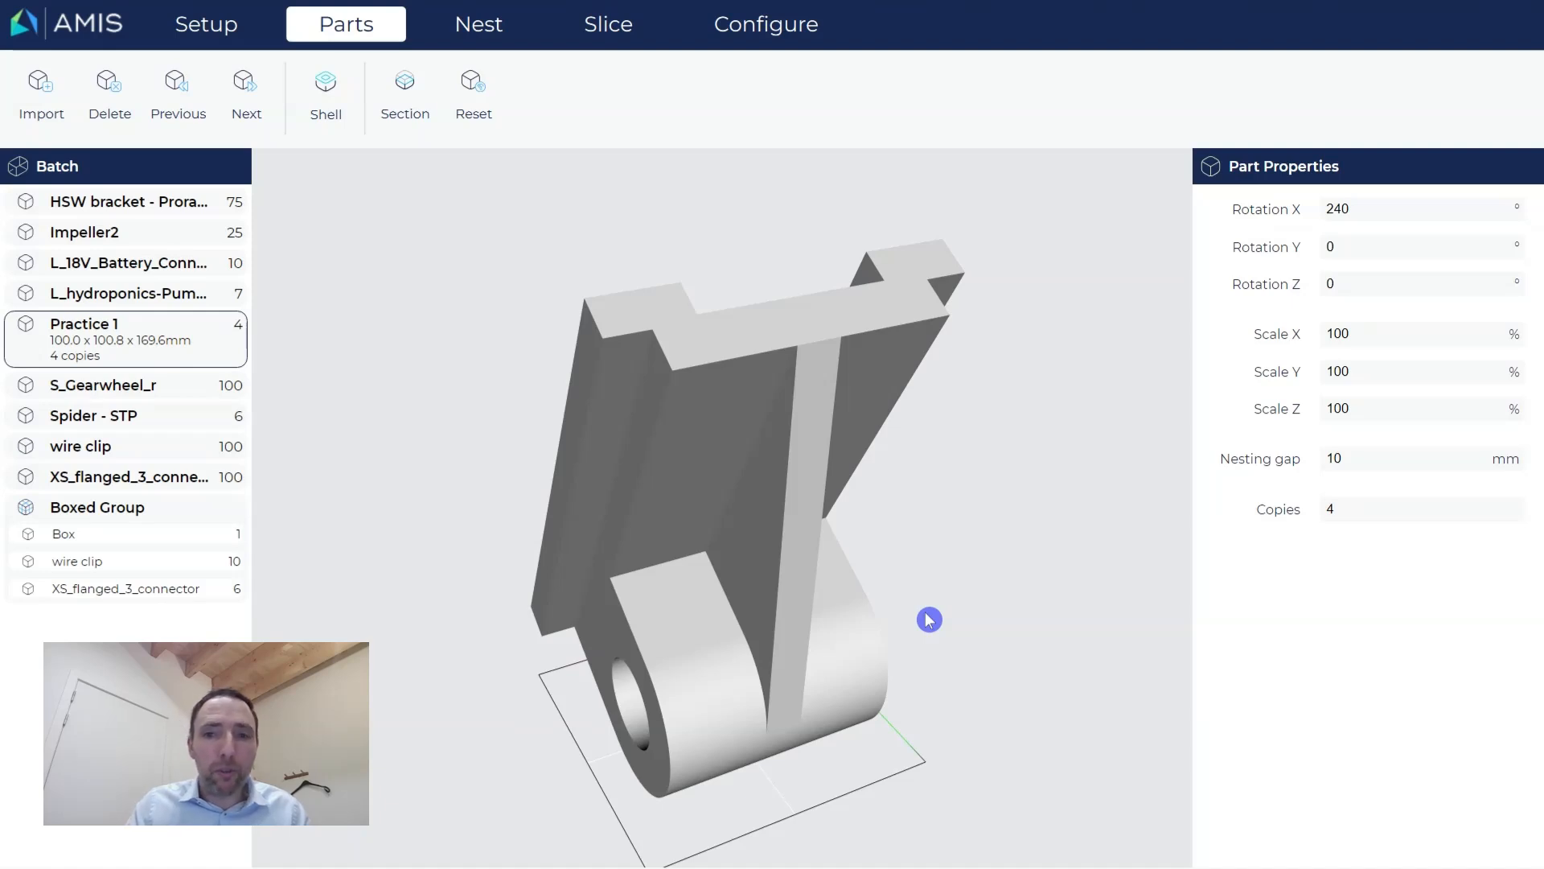
{"action": "middle_click_drag", "start_coordinate": [890, 552], "coordinate": [844, 568]}
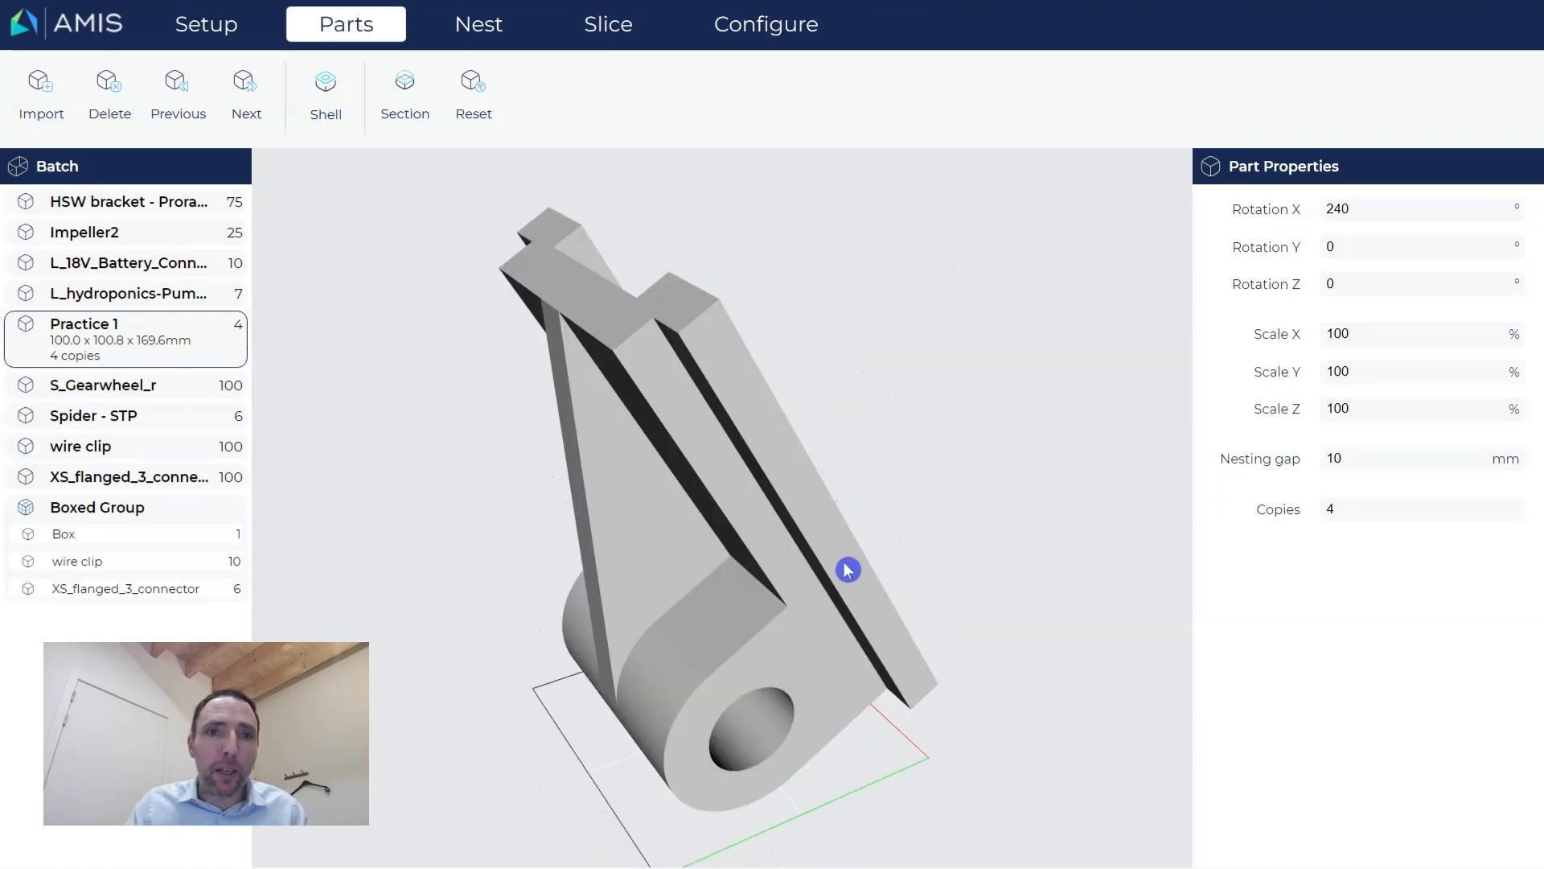
{"action": "left_click", "coordinate": [465, 37]}
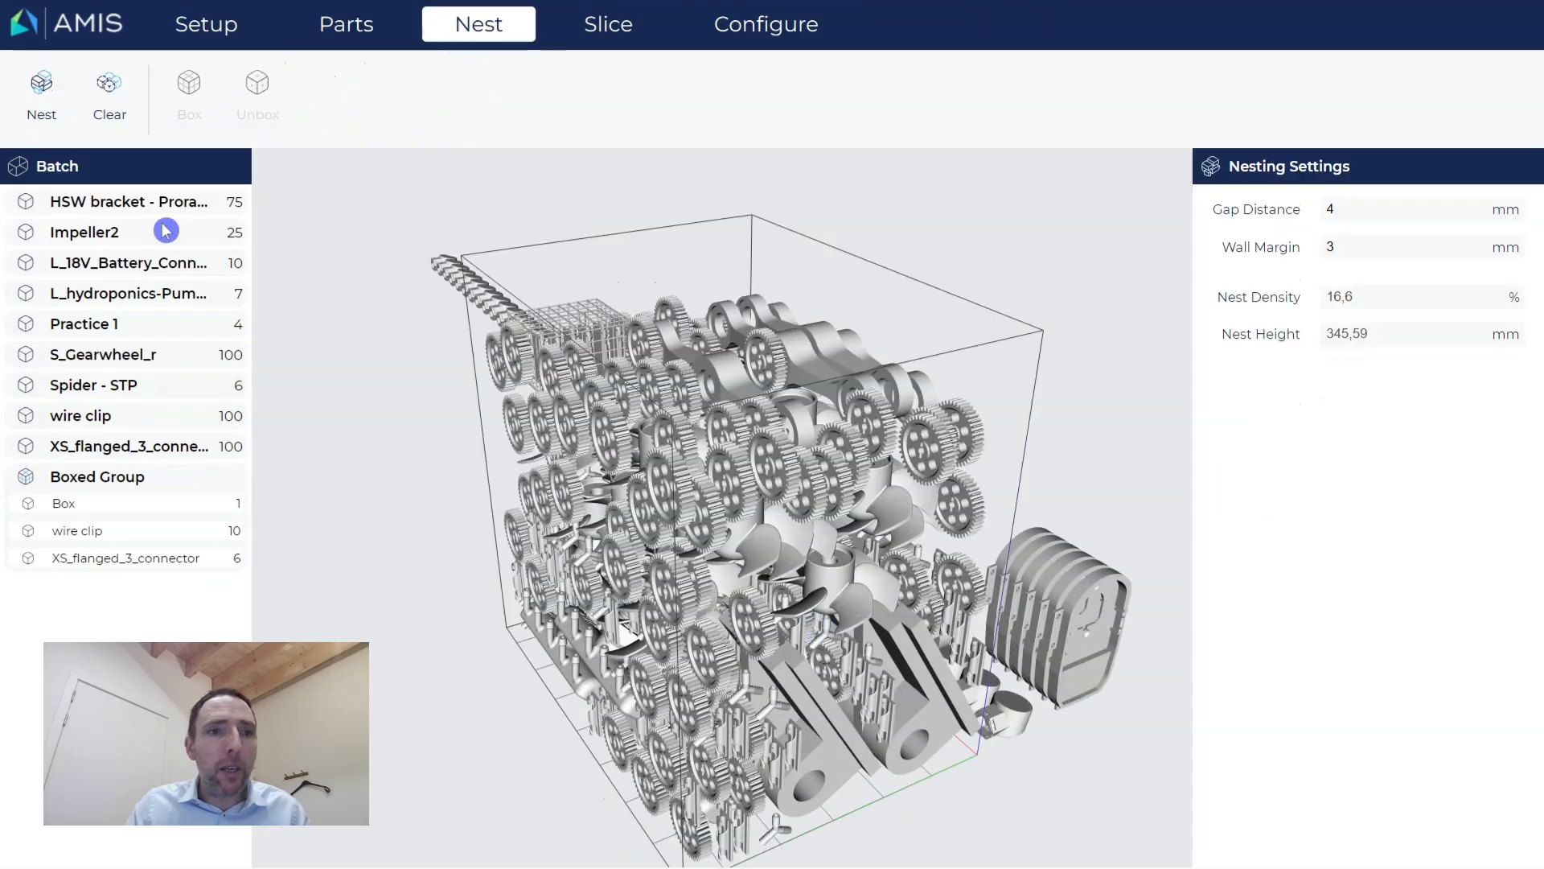
Select a Practice 1 bracket in the nest and open Practice 1 alone (Rotation X 240°, 4 copies).
{"action": "mouse_move", "coordinate": [628, 617]}
{"action": "middle_mouse_down"}
{"action": "mouse_move", "coordinate": [625, 641]}
{"action": "mouse_move", "coordinate": [603, 624]}
{"action": "middle_mouse_up"}
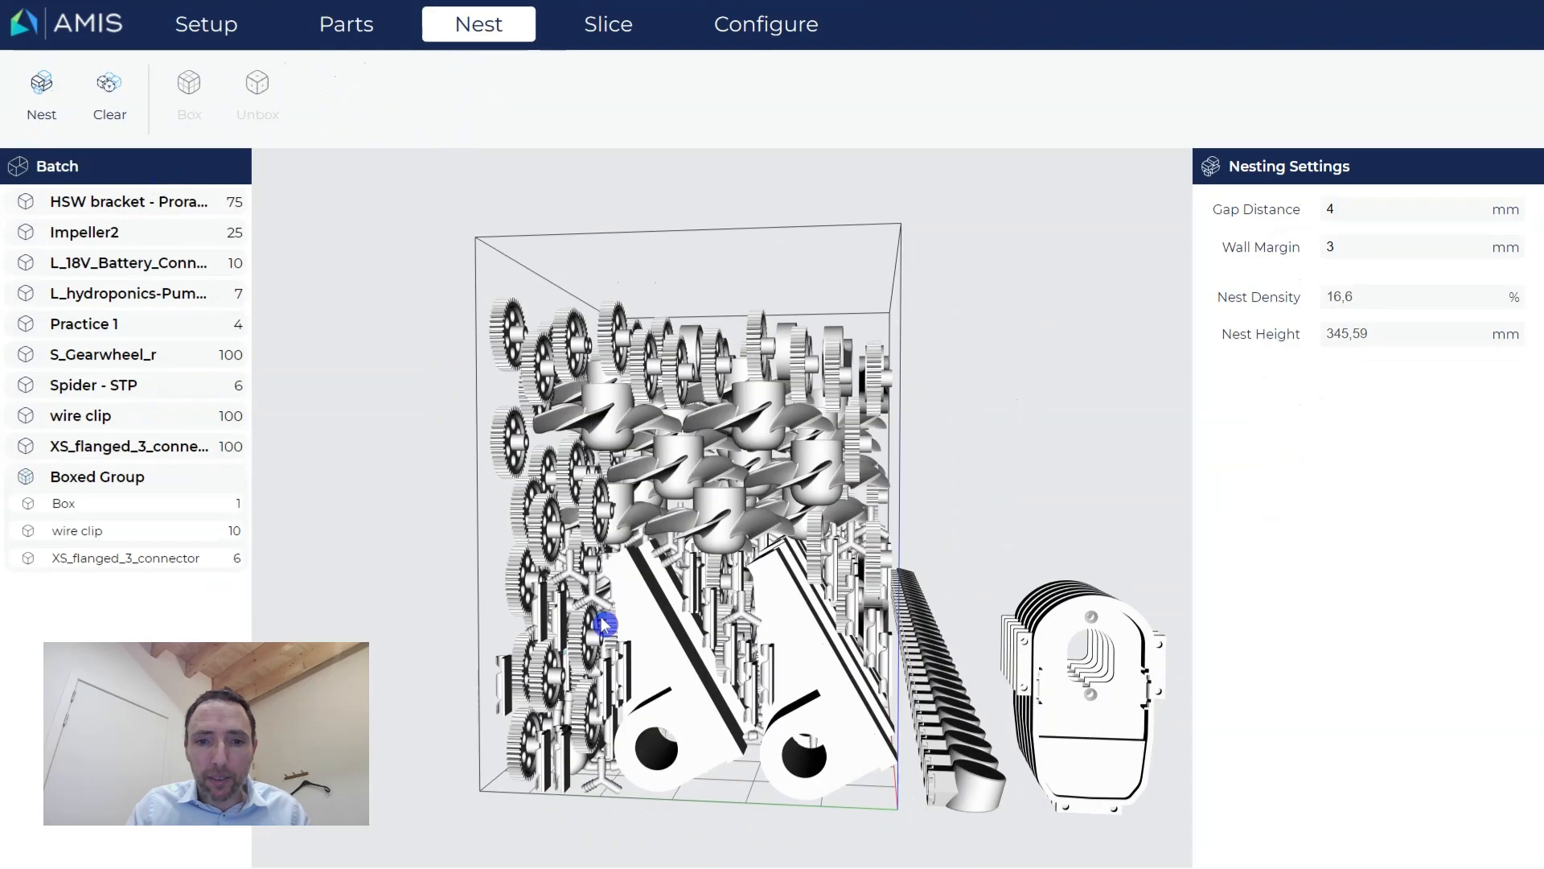
{"action": "left_click", "coordinate": [675, 699]}
{"action": "left_click", "coordinate": [678, 687]}
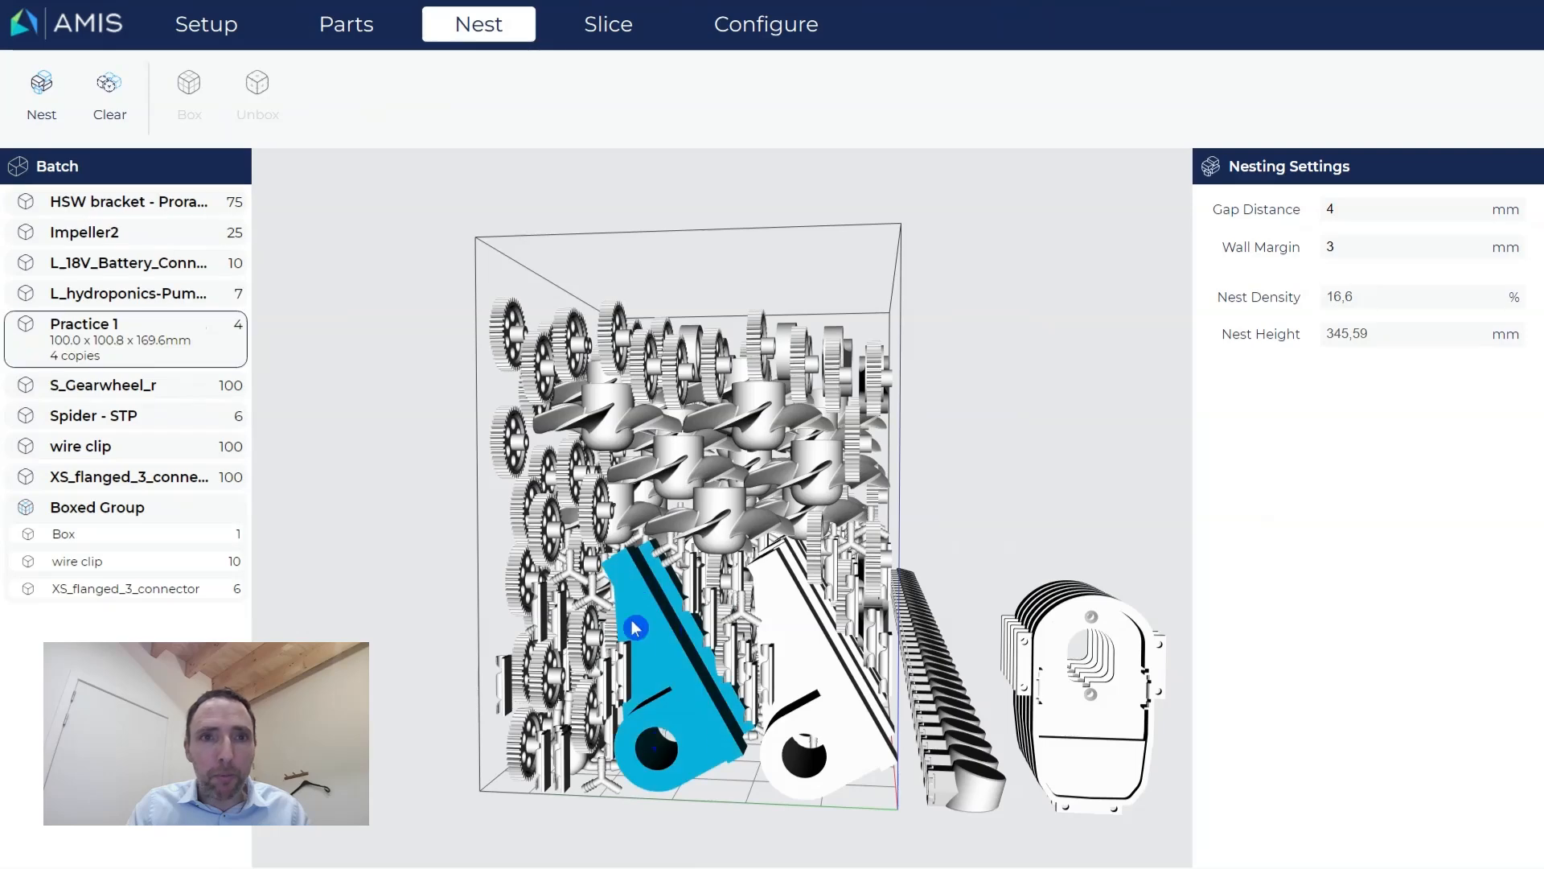
{"action": "double_click", "coordinate": [135, 349]}
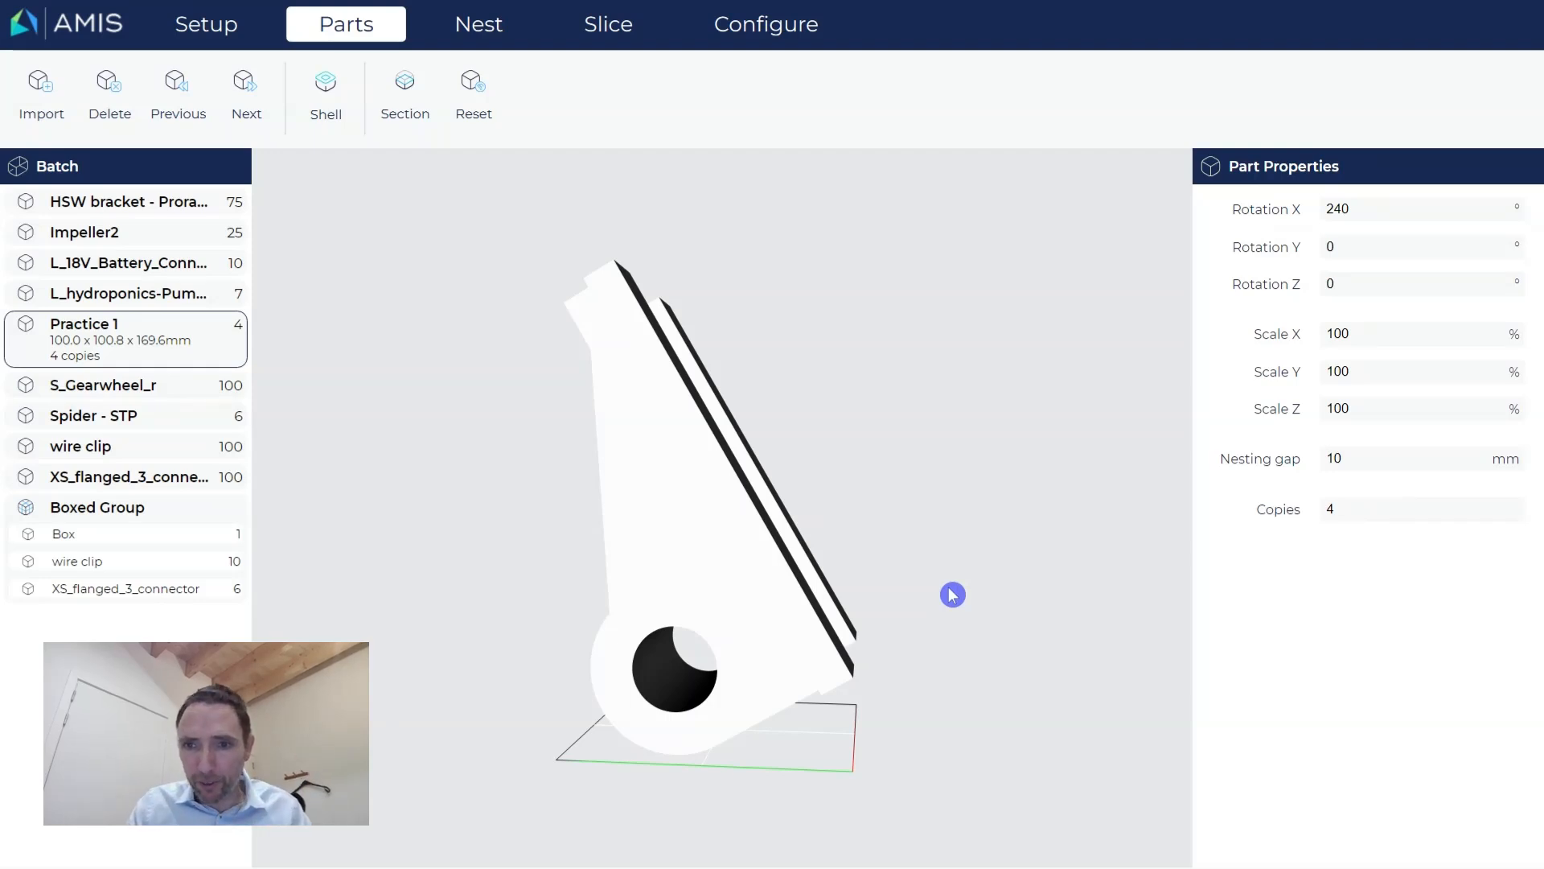
{"action": "middle_click_drag", "start_coordinate": [934, 644], "coordinate": [924, 647]}
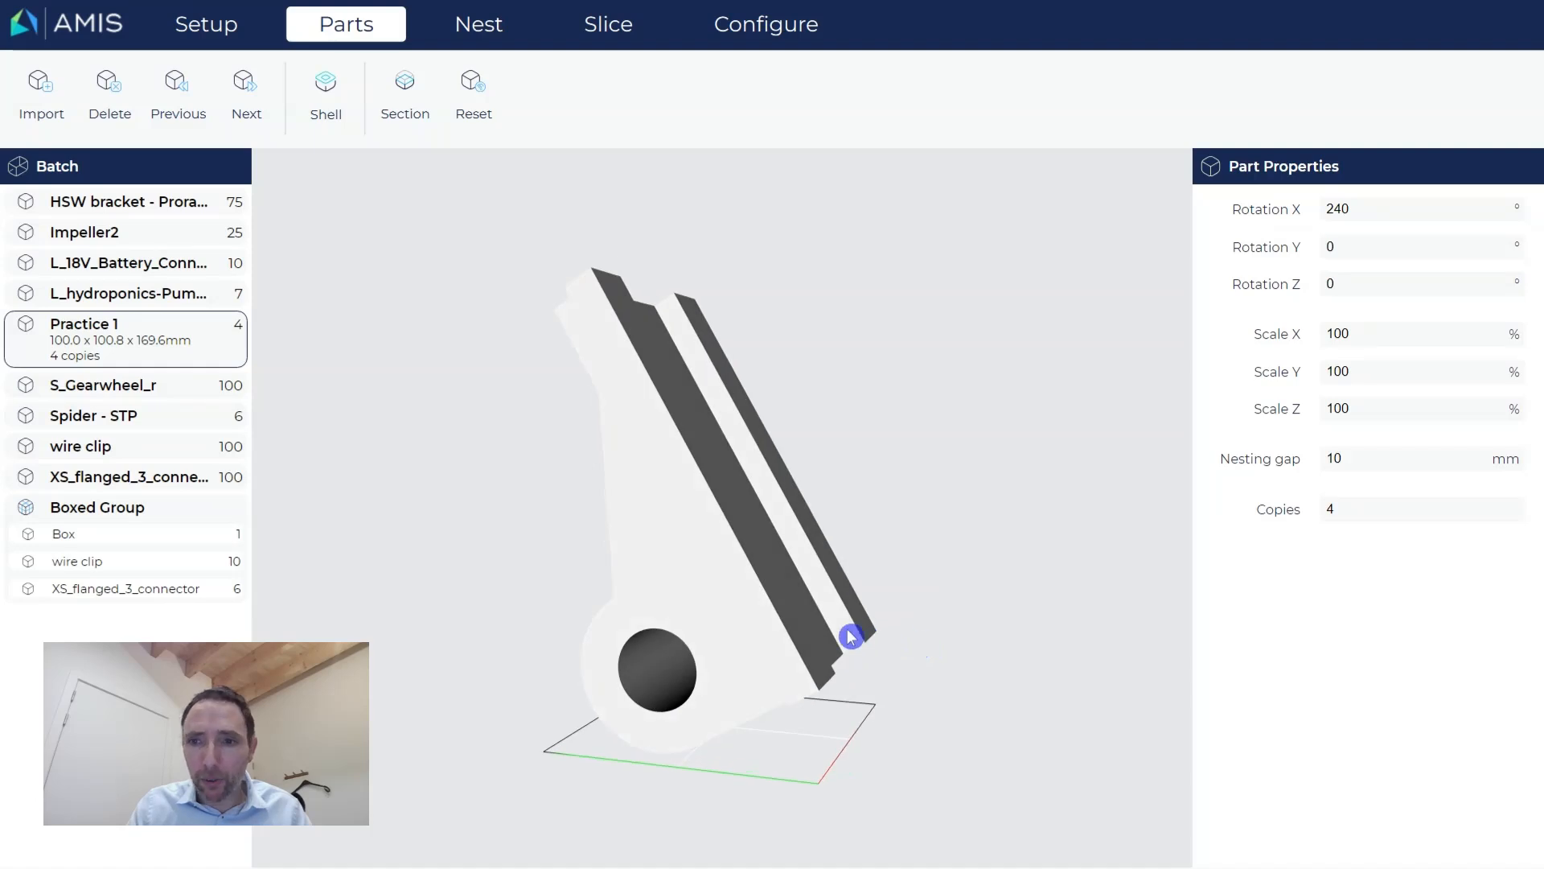
{"action": "scroll", "coordinate": [851, 636], "scroll_direction": "up", "scroll_amount": 2}
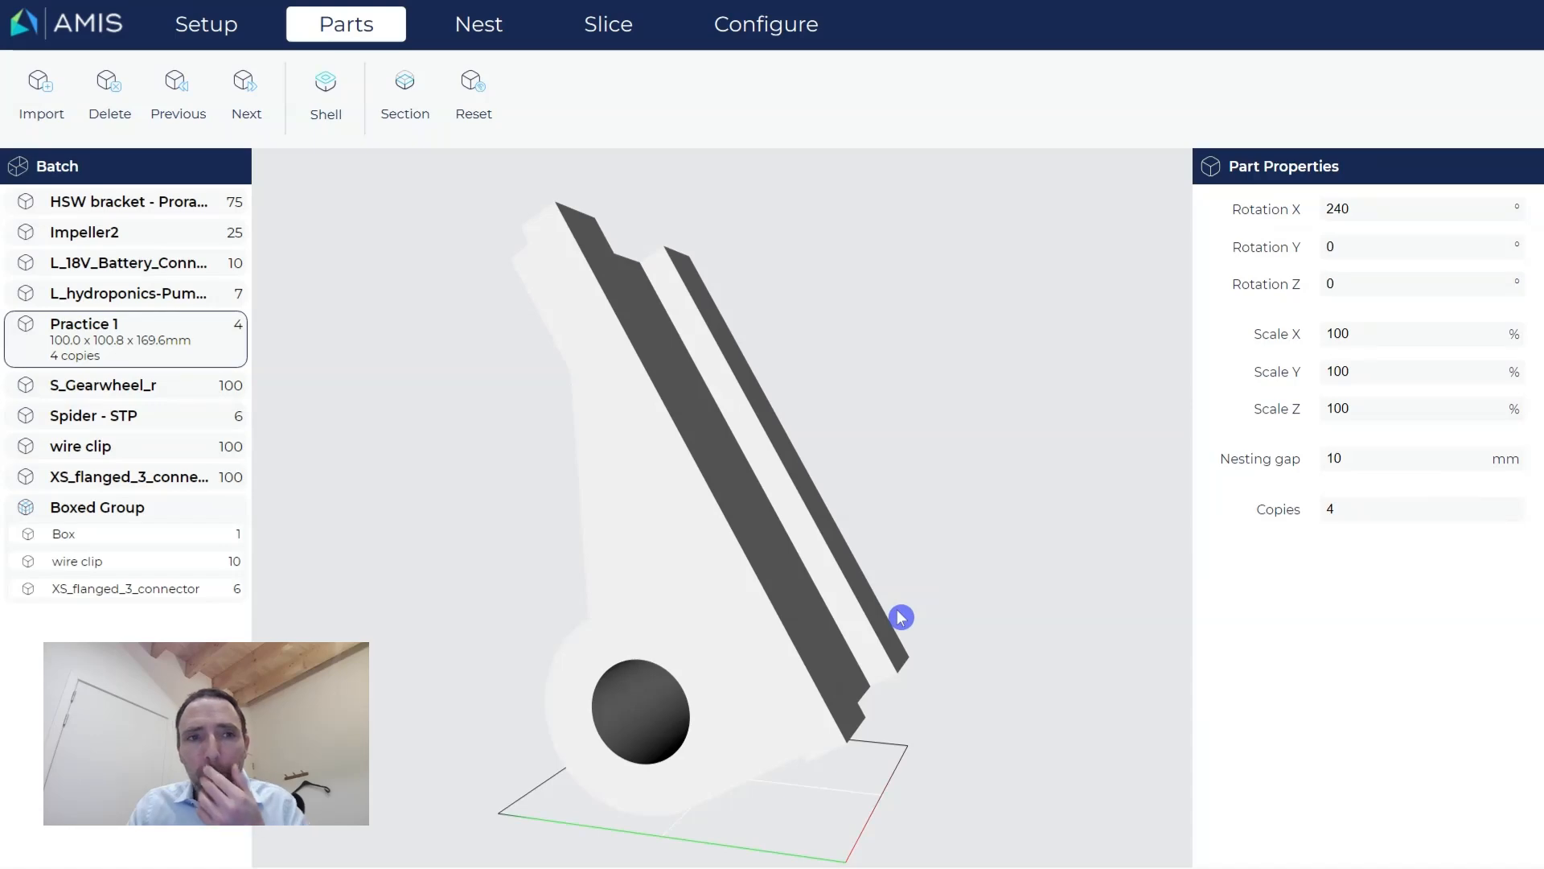
{"action": "left_click", "coordinate": [70, 176]}
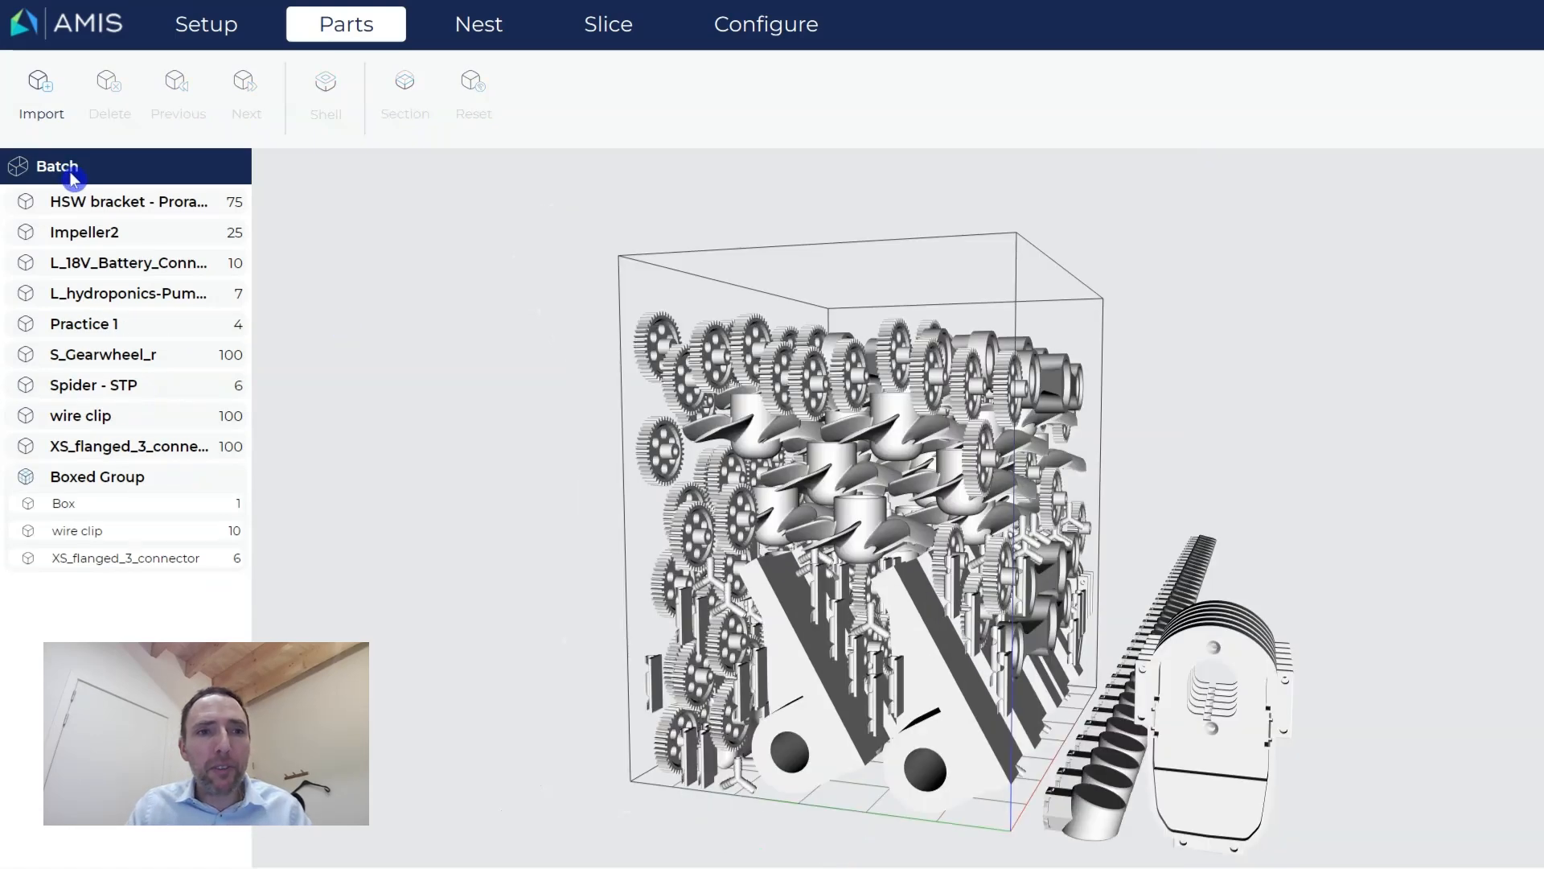
{"action": "left_click", "coordinate": [935, 741]}
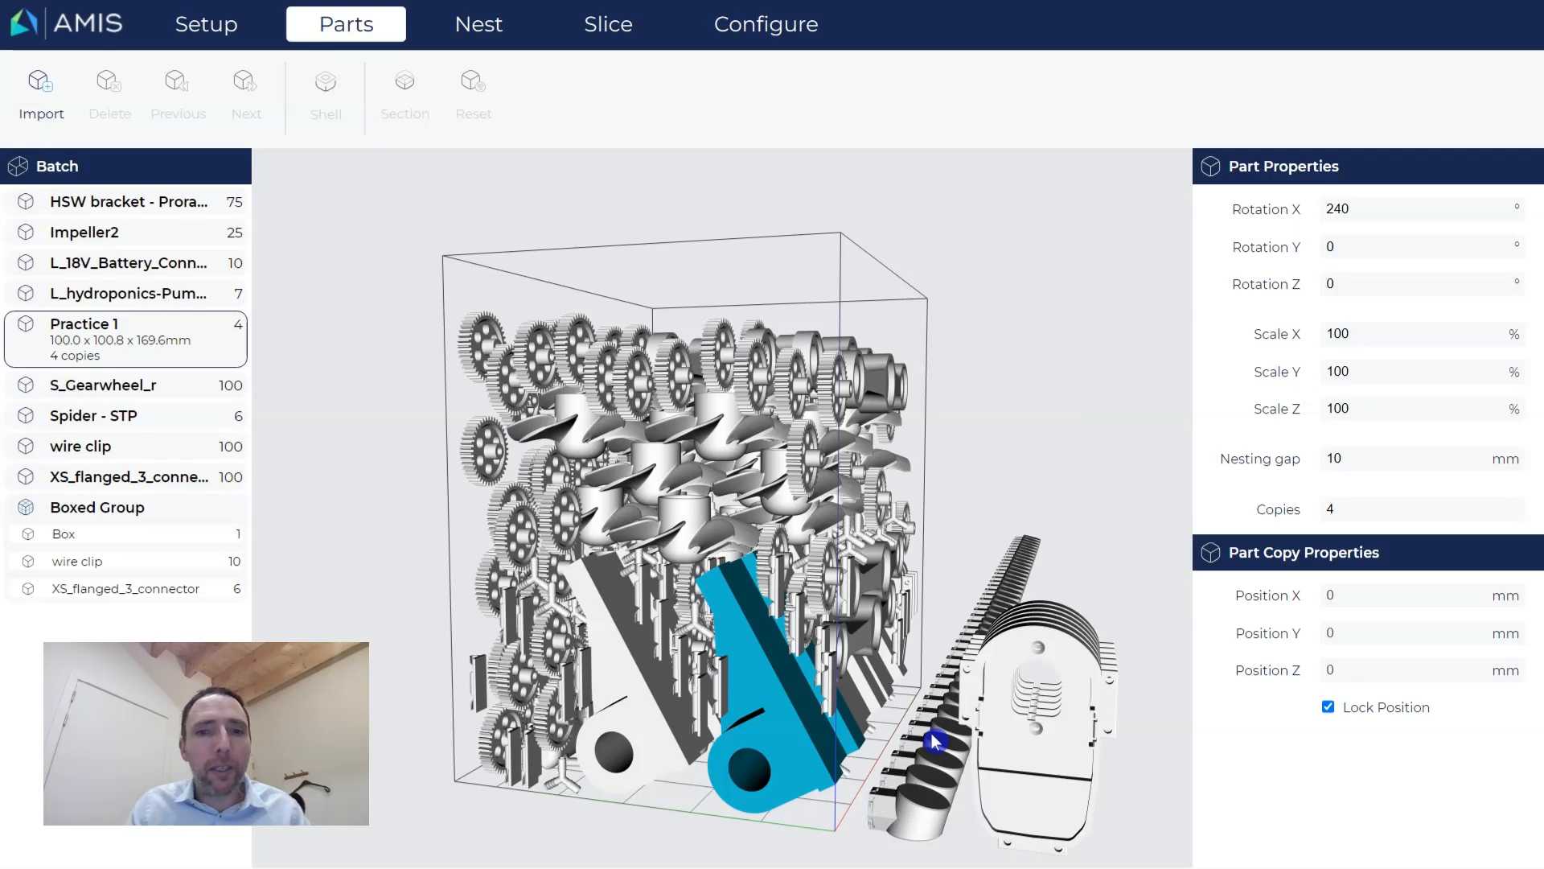
{"action": "left_click", "coordinate": [155, 345]}
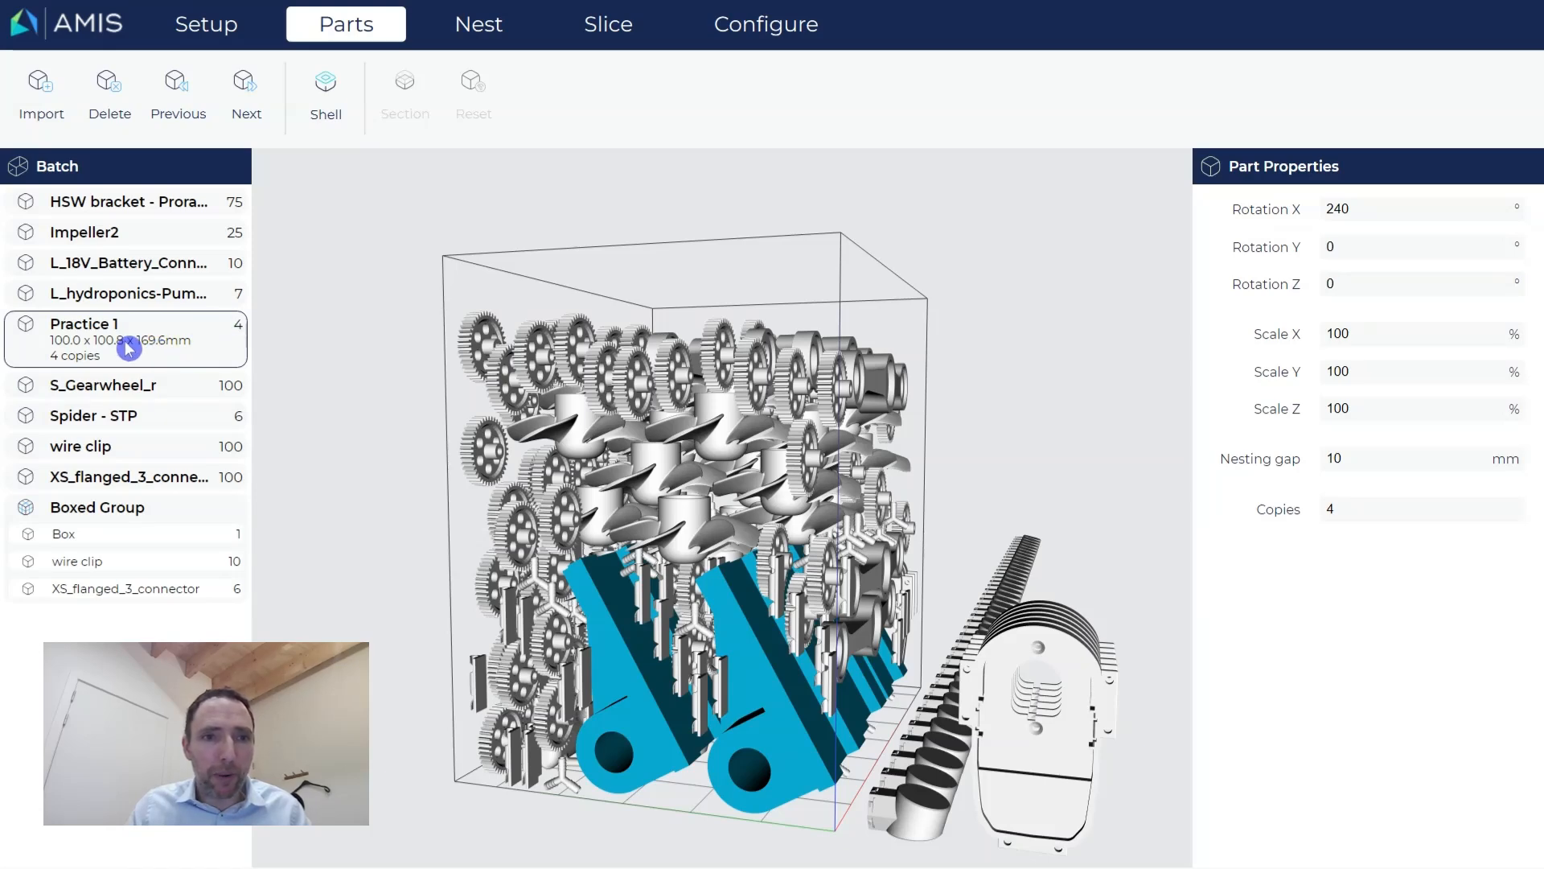
{"action": "double_click", "coordinate": [129, 348]}
{"action": "mouse_move", "coordinate": [931, 686]}
{"action": "left_mouse_down"}
{"action": "mouse_move", "coordinate": [883, 703]}
{"action": "mouse_move", "coordinate": [924, 679]}
{"action": "left_mouse_up"}
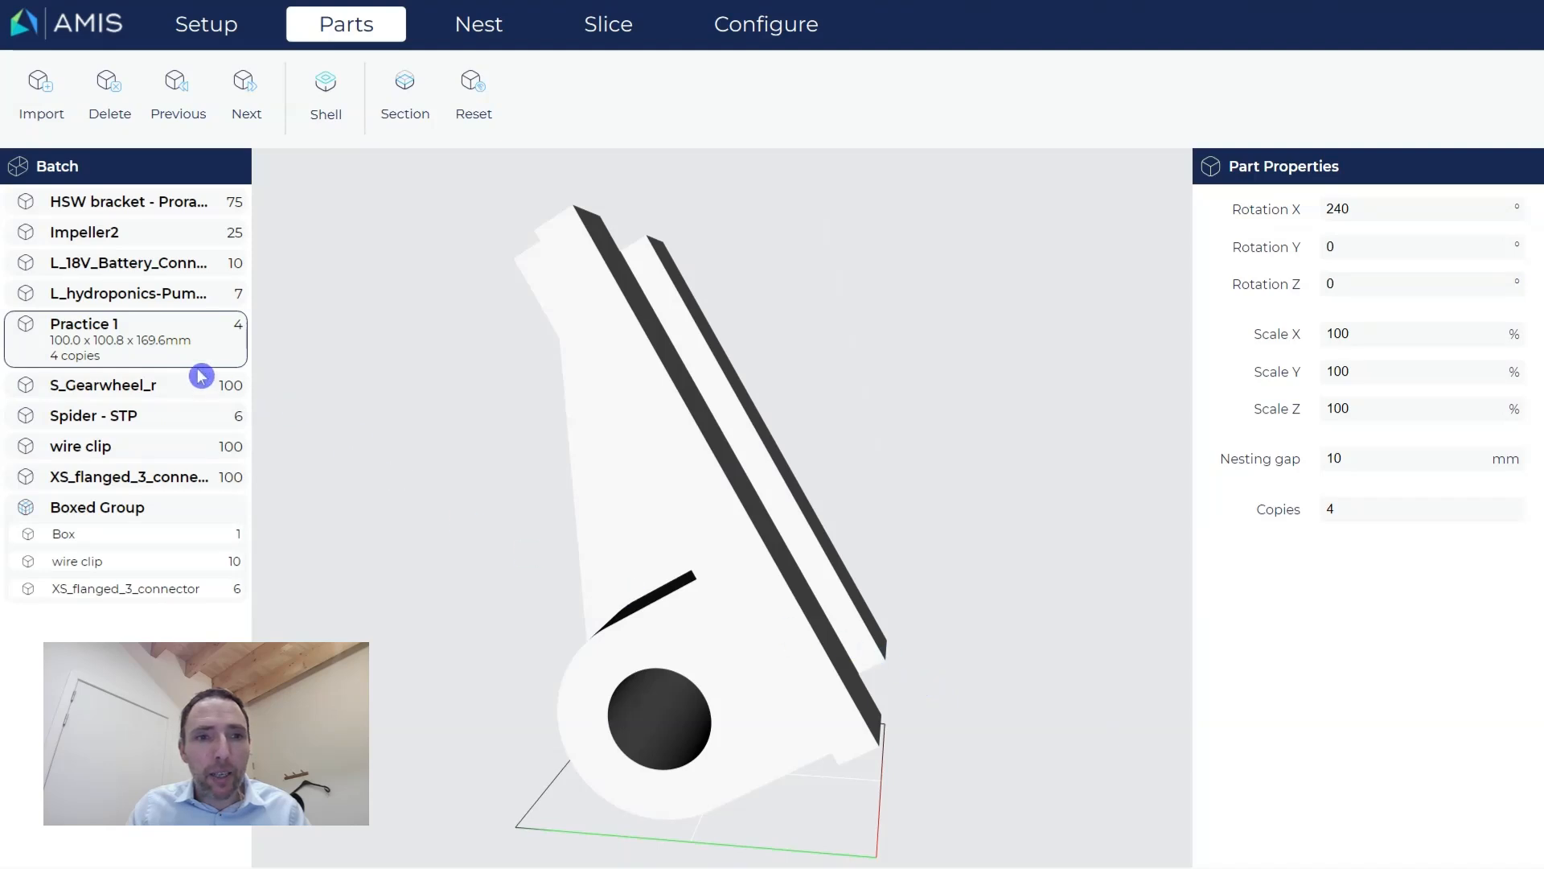
{"action": "left_click_drag", "start_coordinate": [734, 644], "coordinate": [716, 658]}
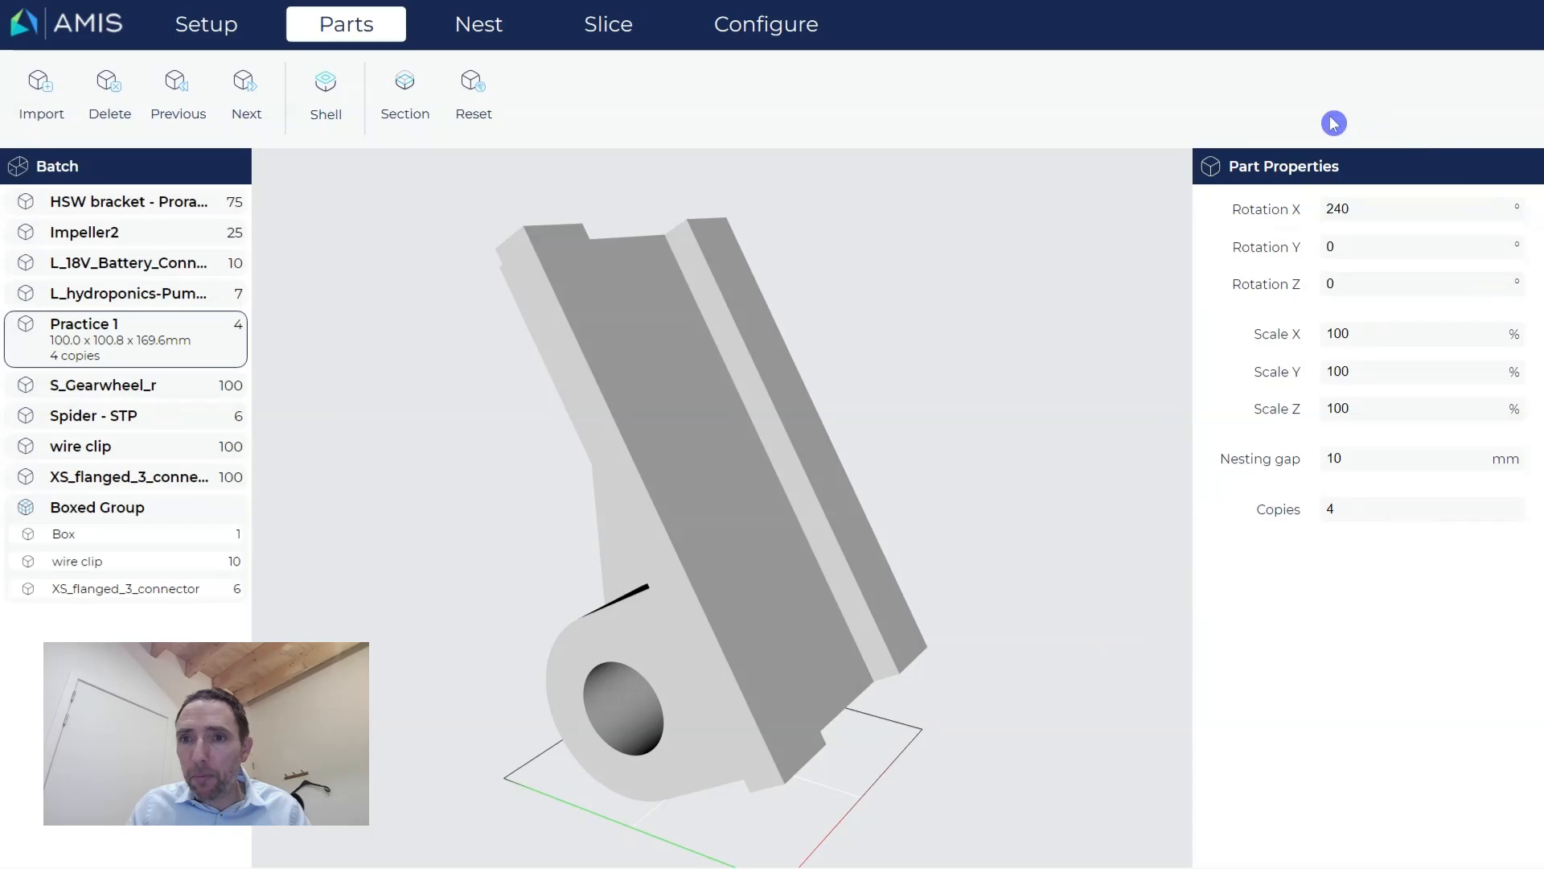
Select a Practice 1 copy in the nest, then unlock, edit and re-lock its position.
{"action": "left_click", "coordinate": [474, 29]}
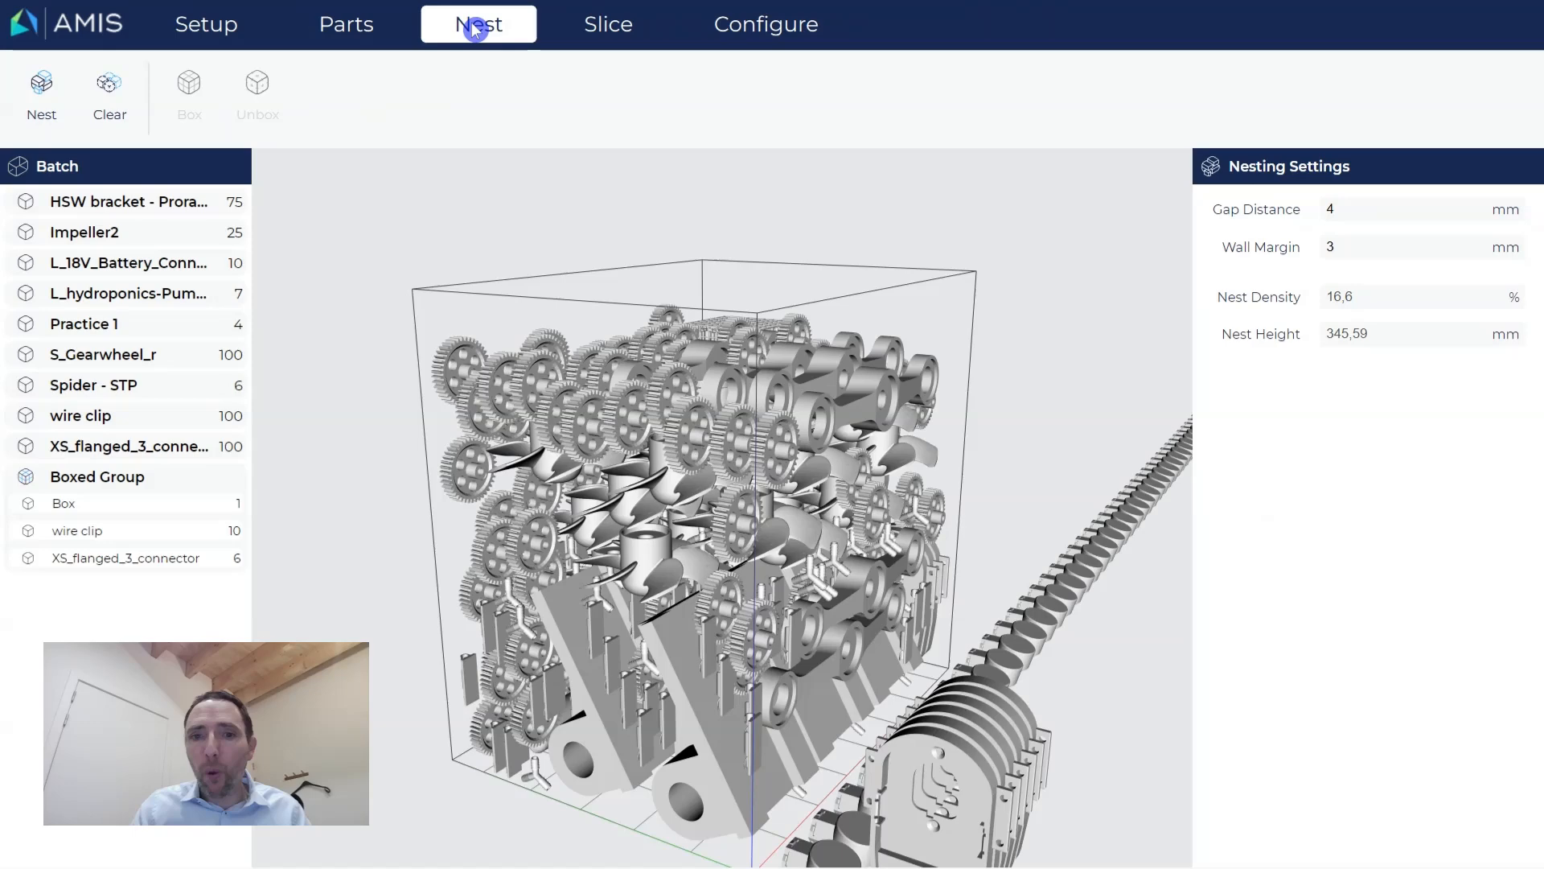
{"action": "left_click", "coordinate": [730, 782]}
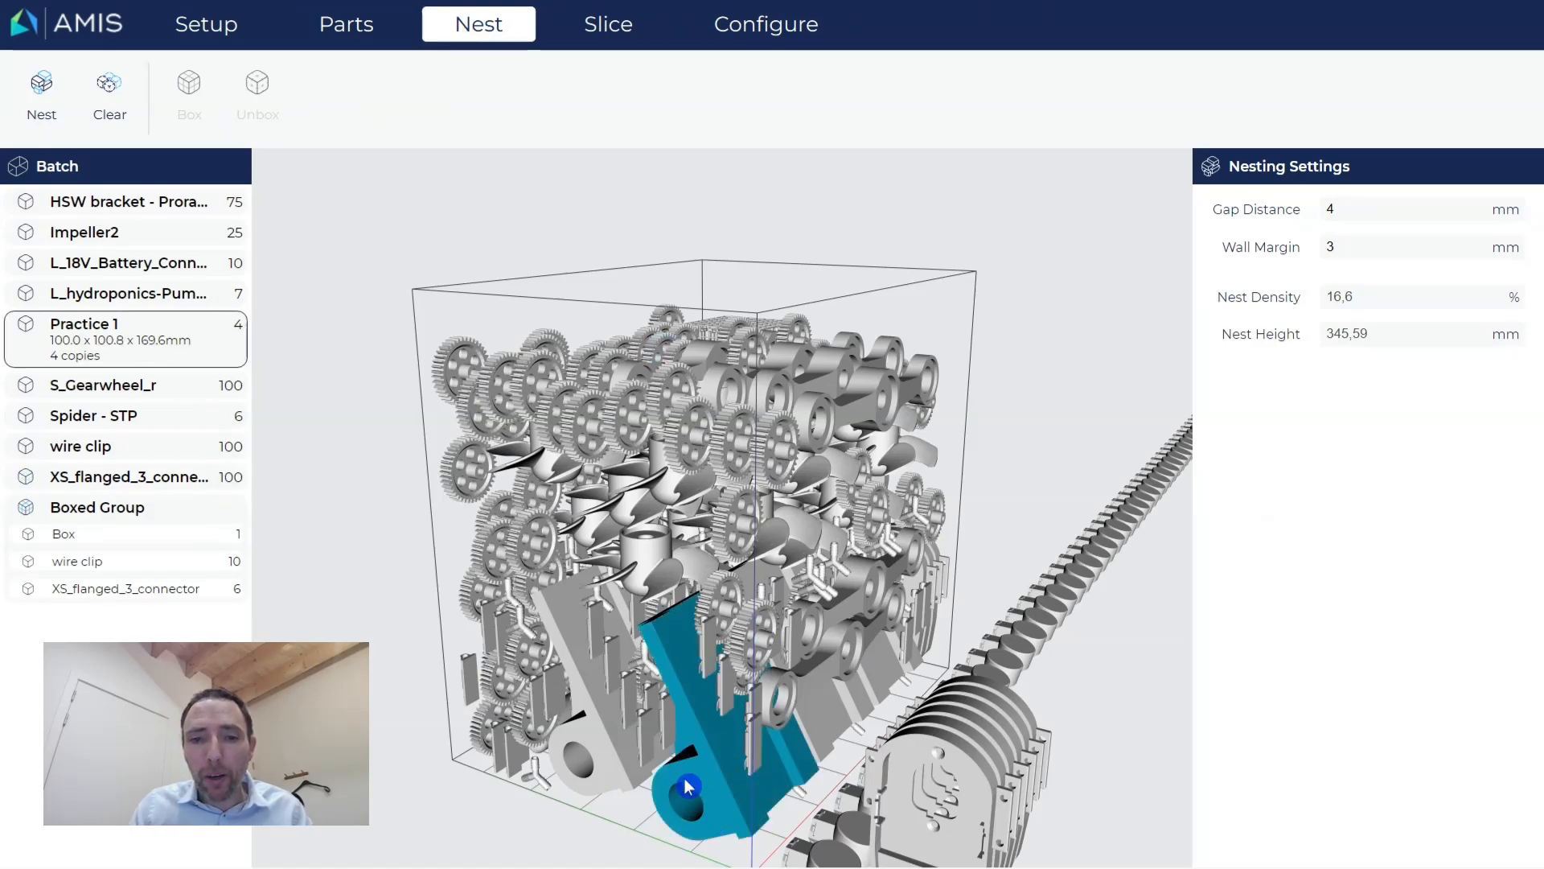
{"action": "left_click", "coordinate": [353, 40]}
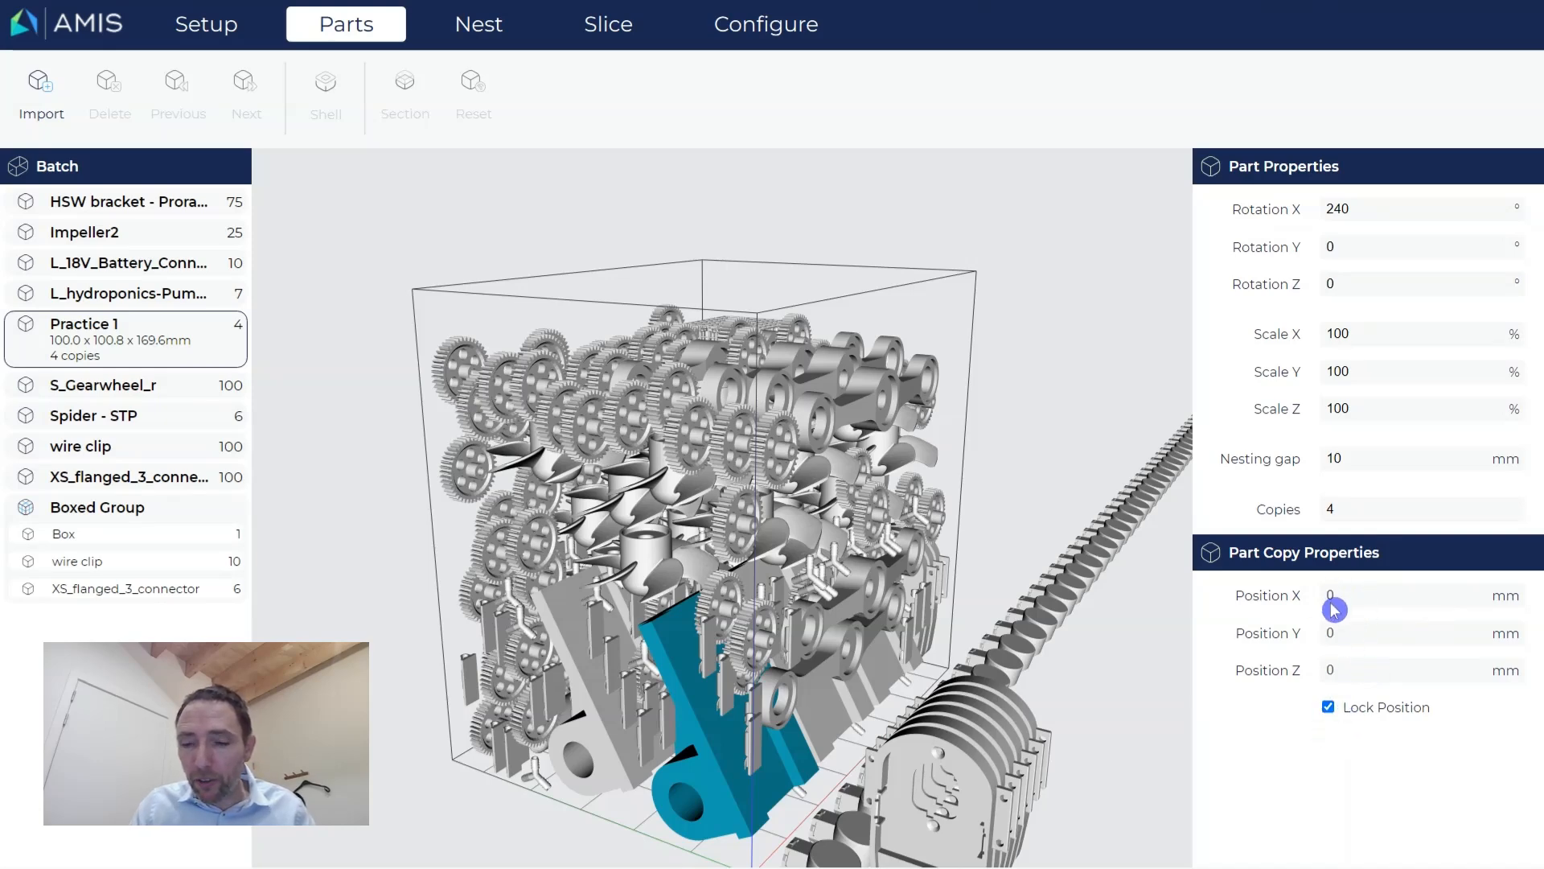
{"action": "left_click_drag", "start_coordinate": [684, 791], "coordinate": [771, 778]}
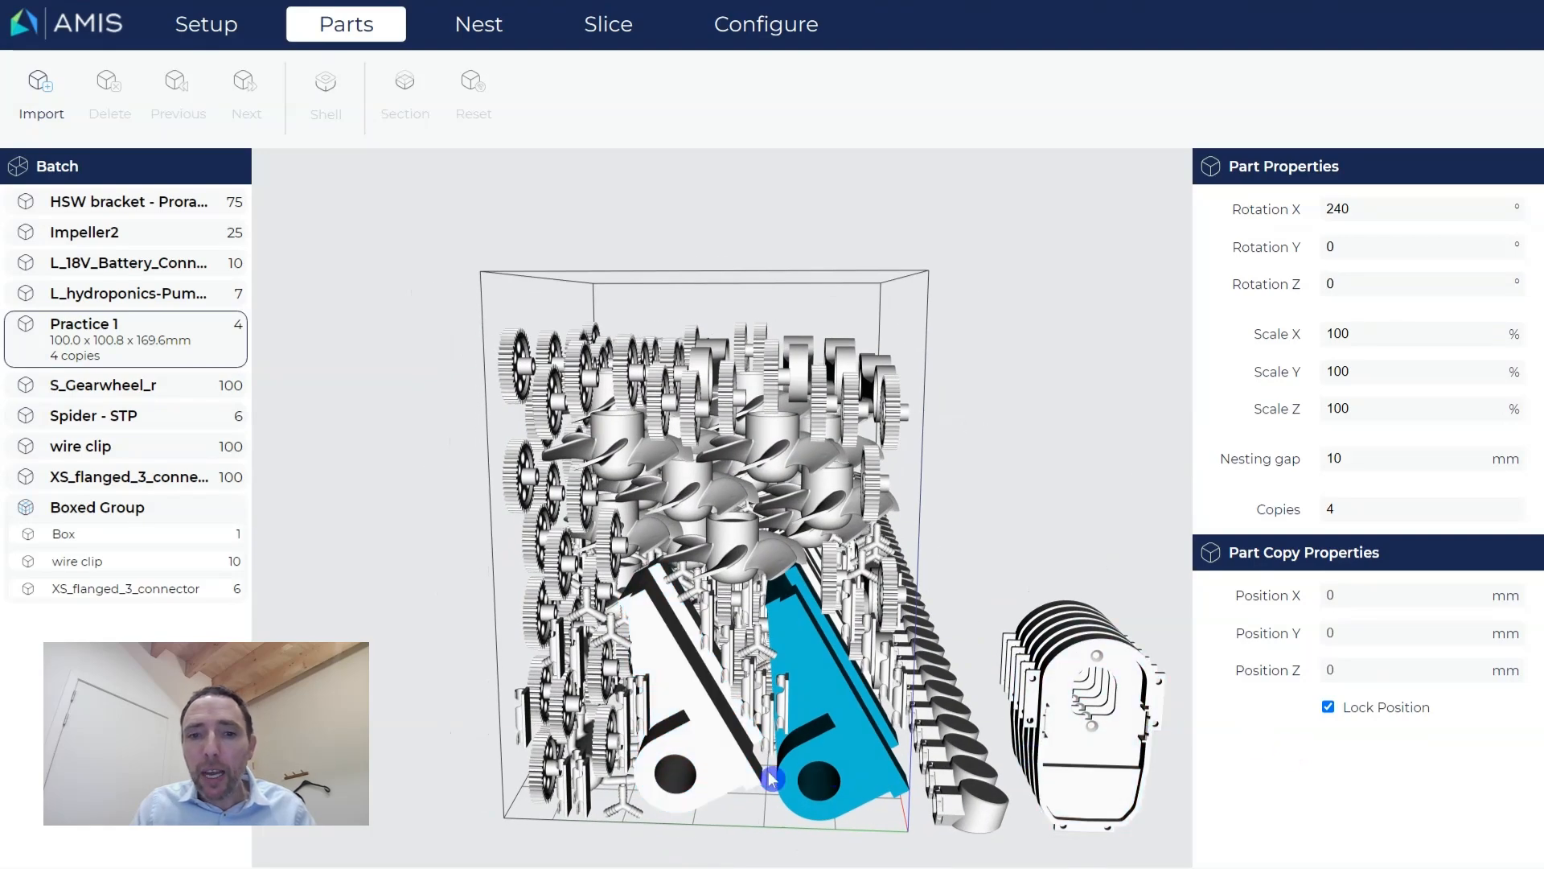
{"action": "left_click", "coordinate": [1332, 712]}
{"action": "left_click", "coordinate": [1352, 600]}
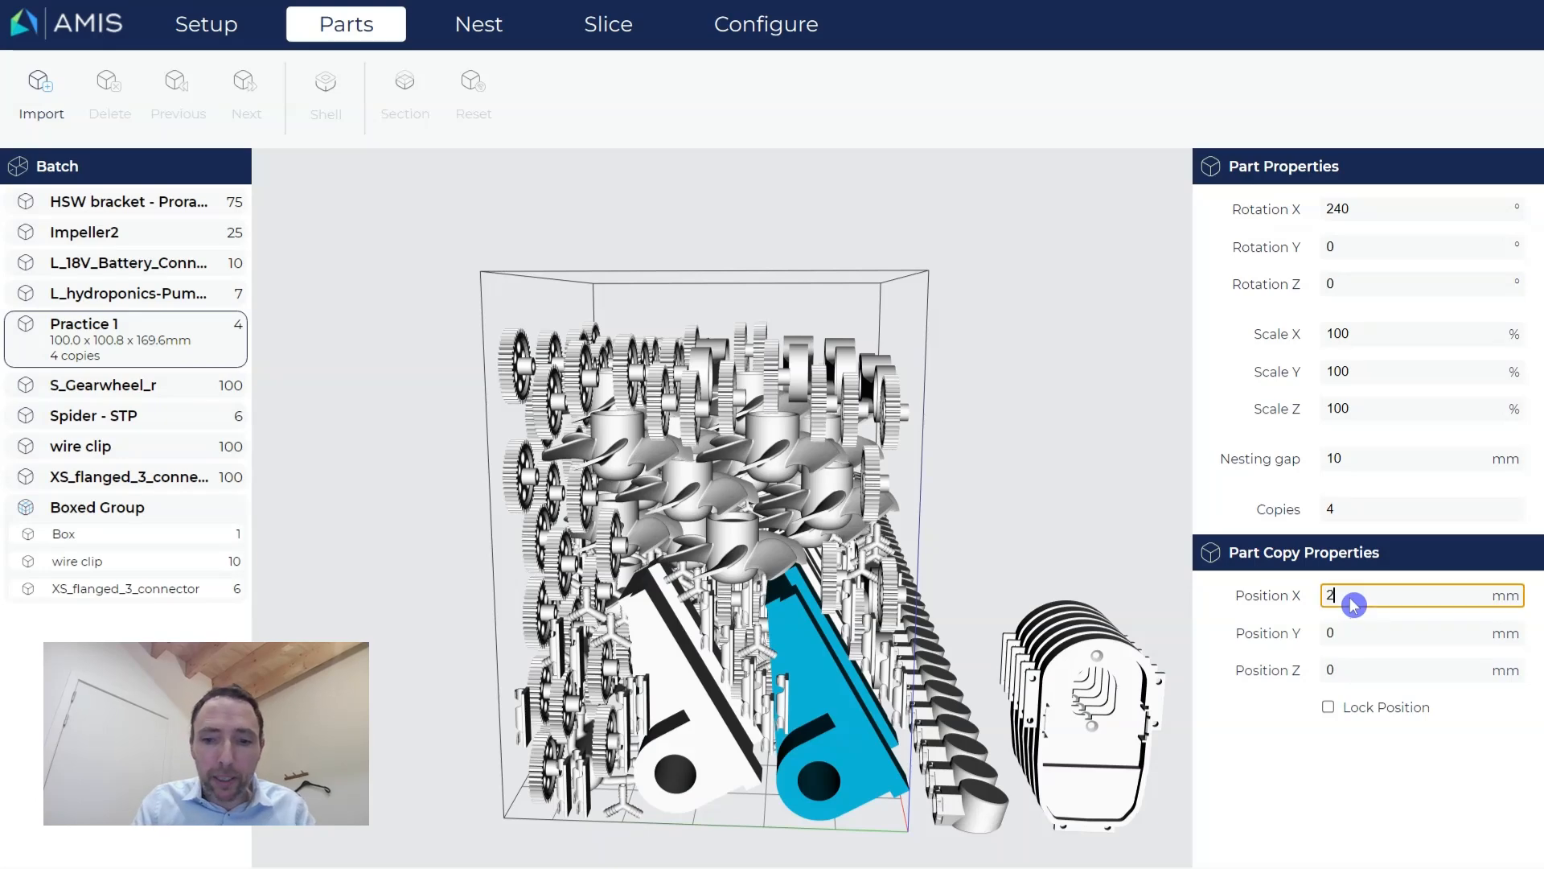
{"action": "left_click", "coordinate": [1329, 708]}
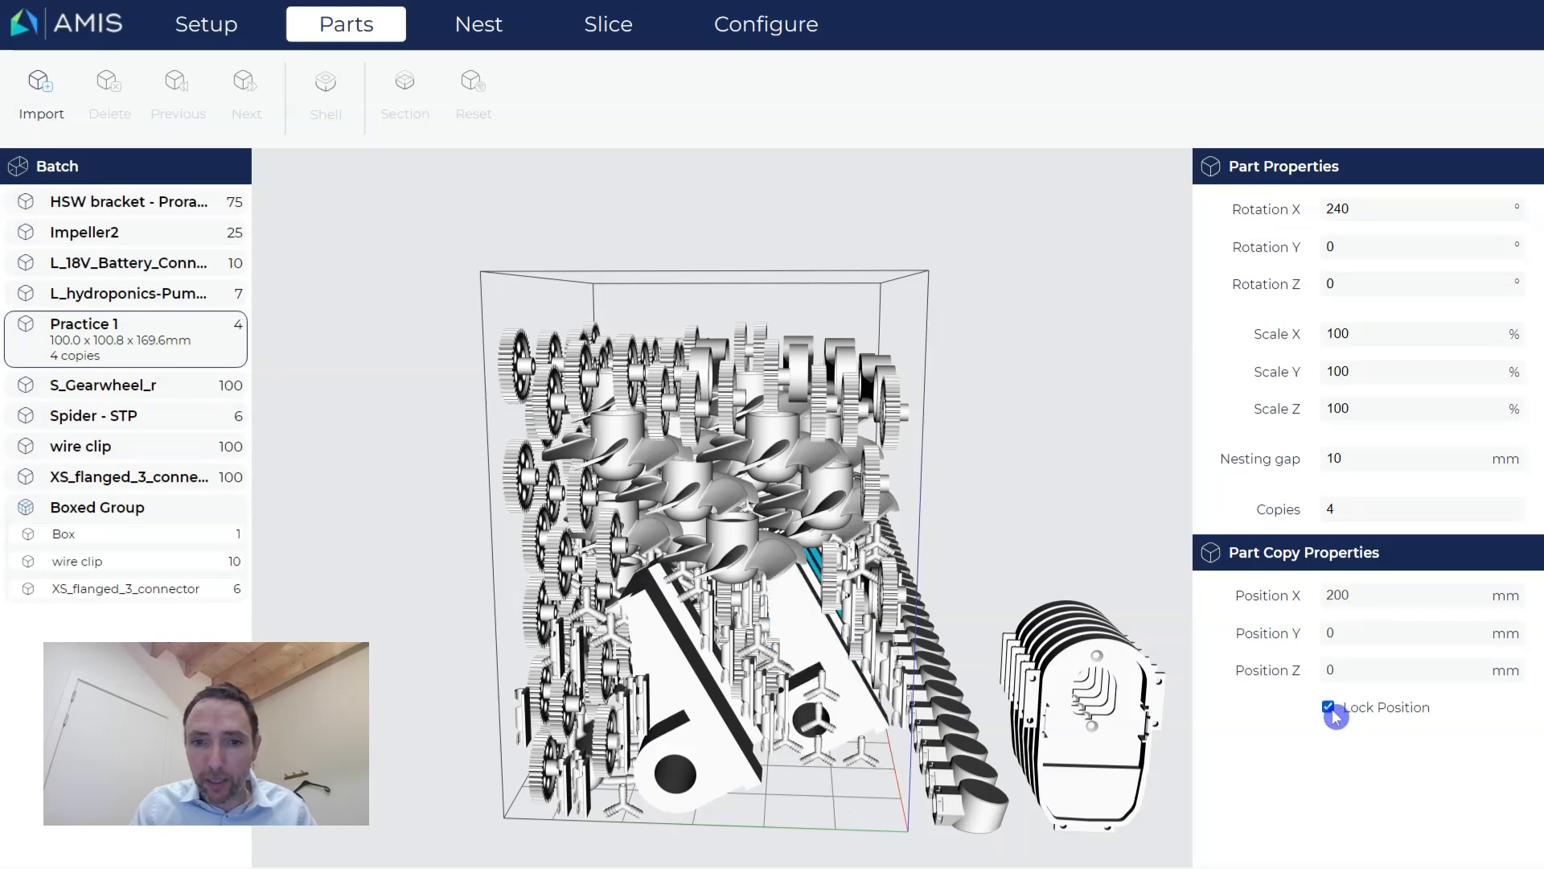
{"action": "left_click_drag", "start_coordinate": [1079, 643], "coordinate": [1076, 734]}
Select two other bracket copies and lock their positions.
{"action": "left_click", "coordinate": [707, 788]}
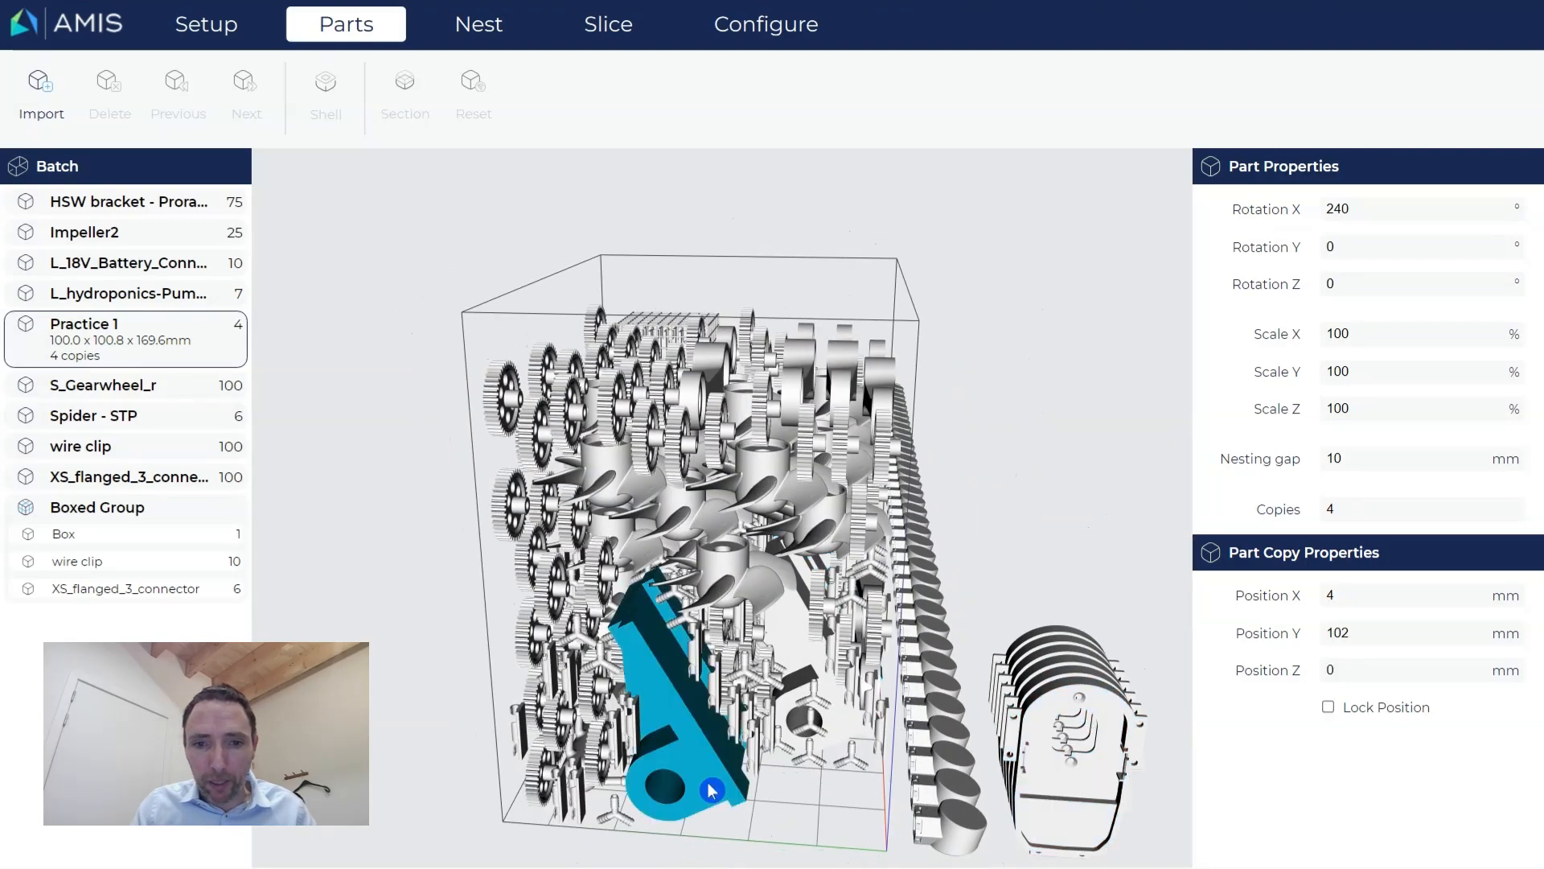
{"action": "left_click", "coordinate": [1328, 707]}
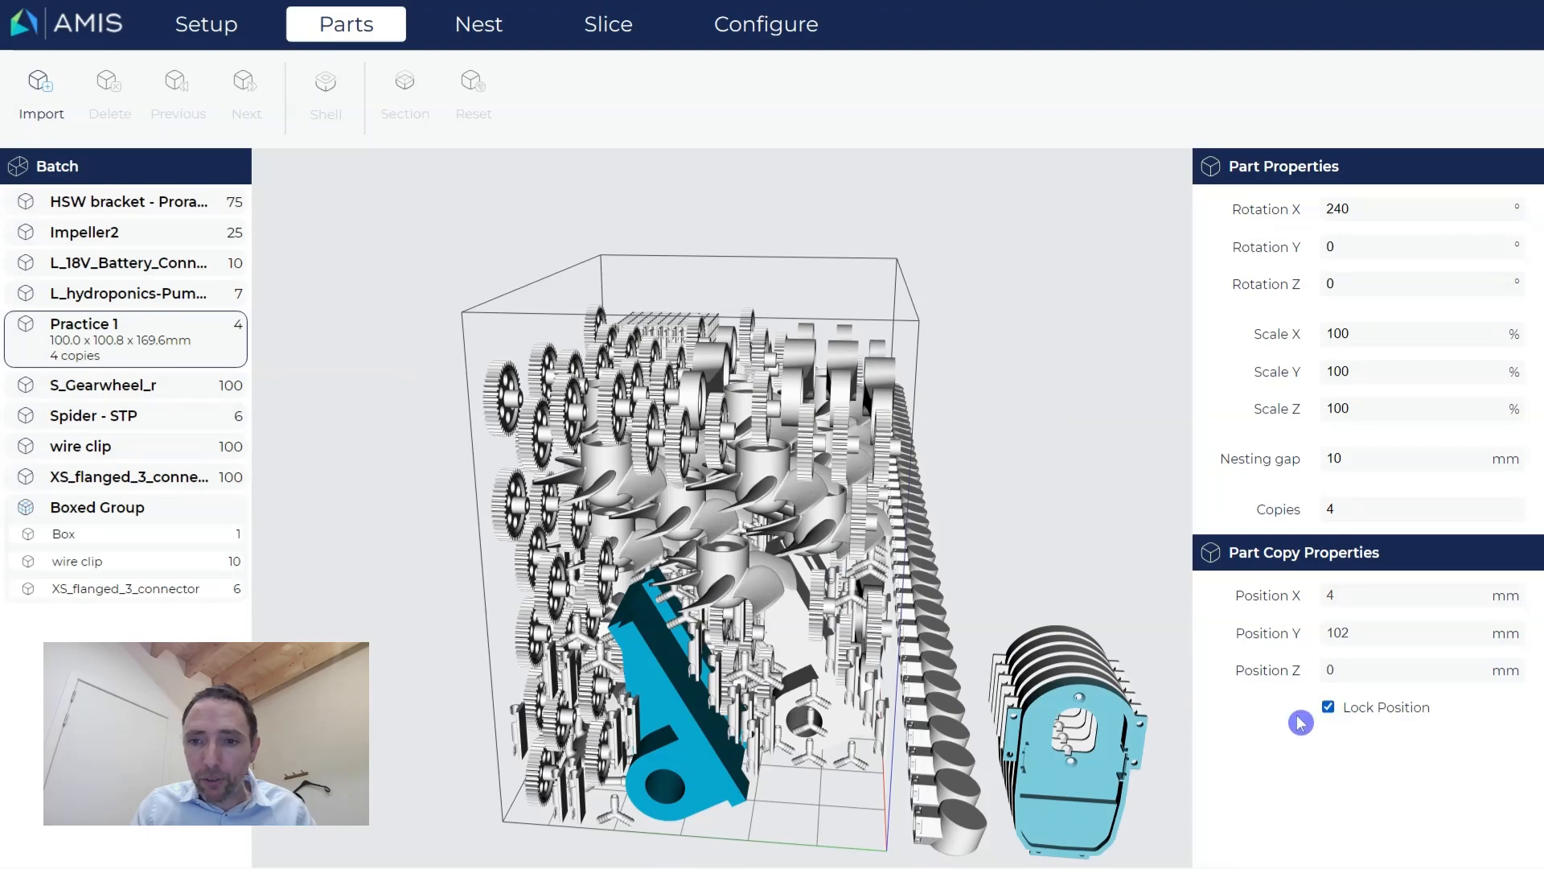
{"action": "left_click_drag", "start_coordinate": [845, 780], "coordinate": [804, 732]}
{"action": "left_click", "coordinate": [796, 714]}
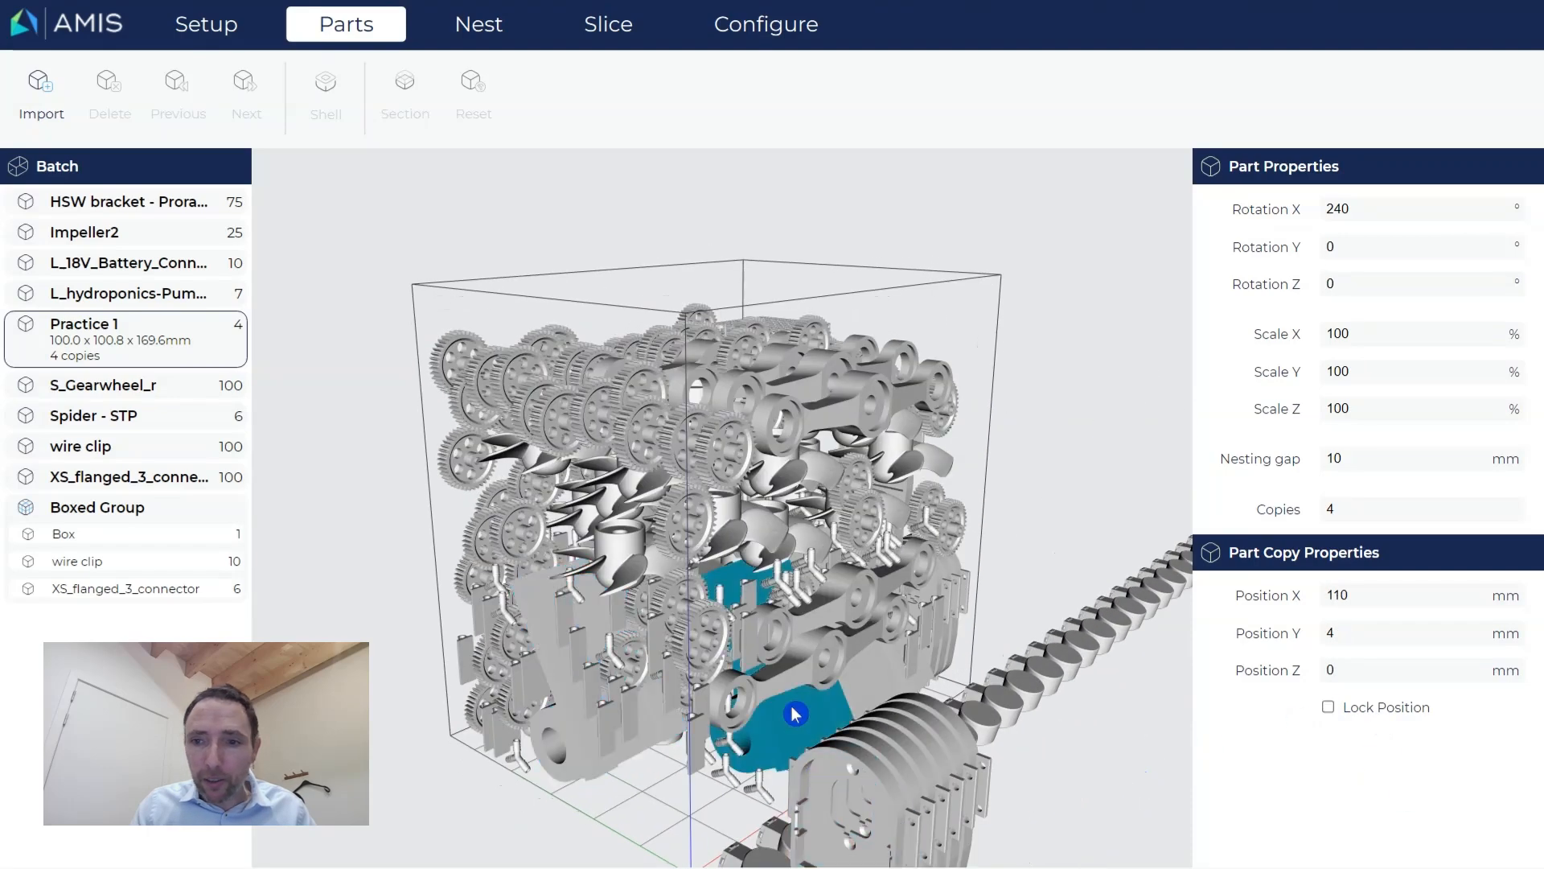
{"action": "left_click", "coordinate": [1328, 707]}
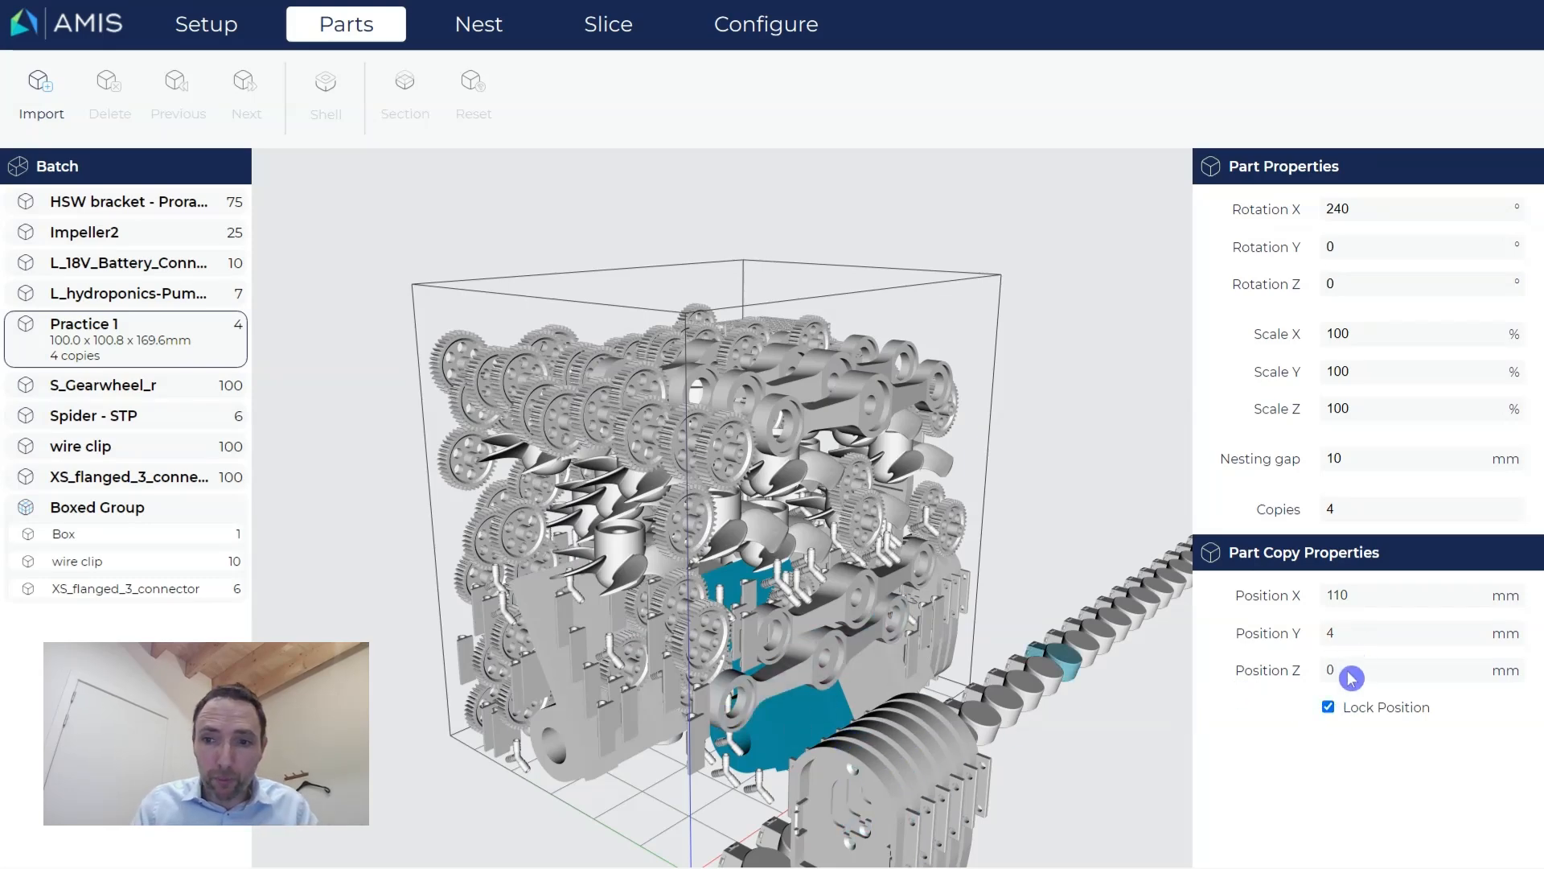
Unlock the copy, set Position Z to 200 mm (110, 4, 200), and lock it again.
{"action": "left_click", "coordinate": [1328, 706]}
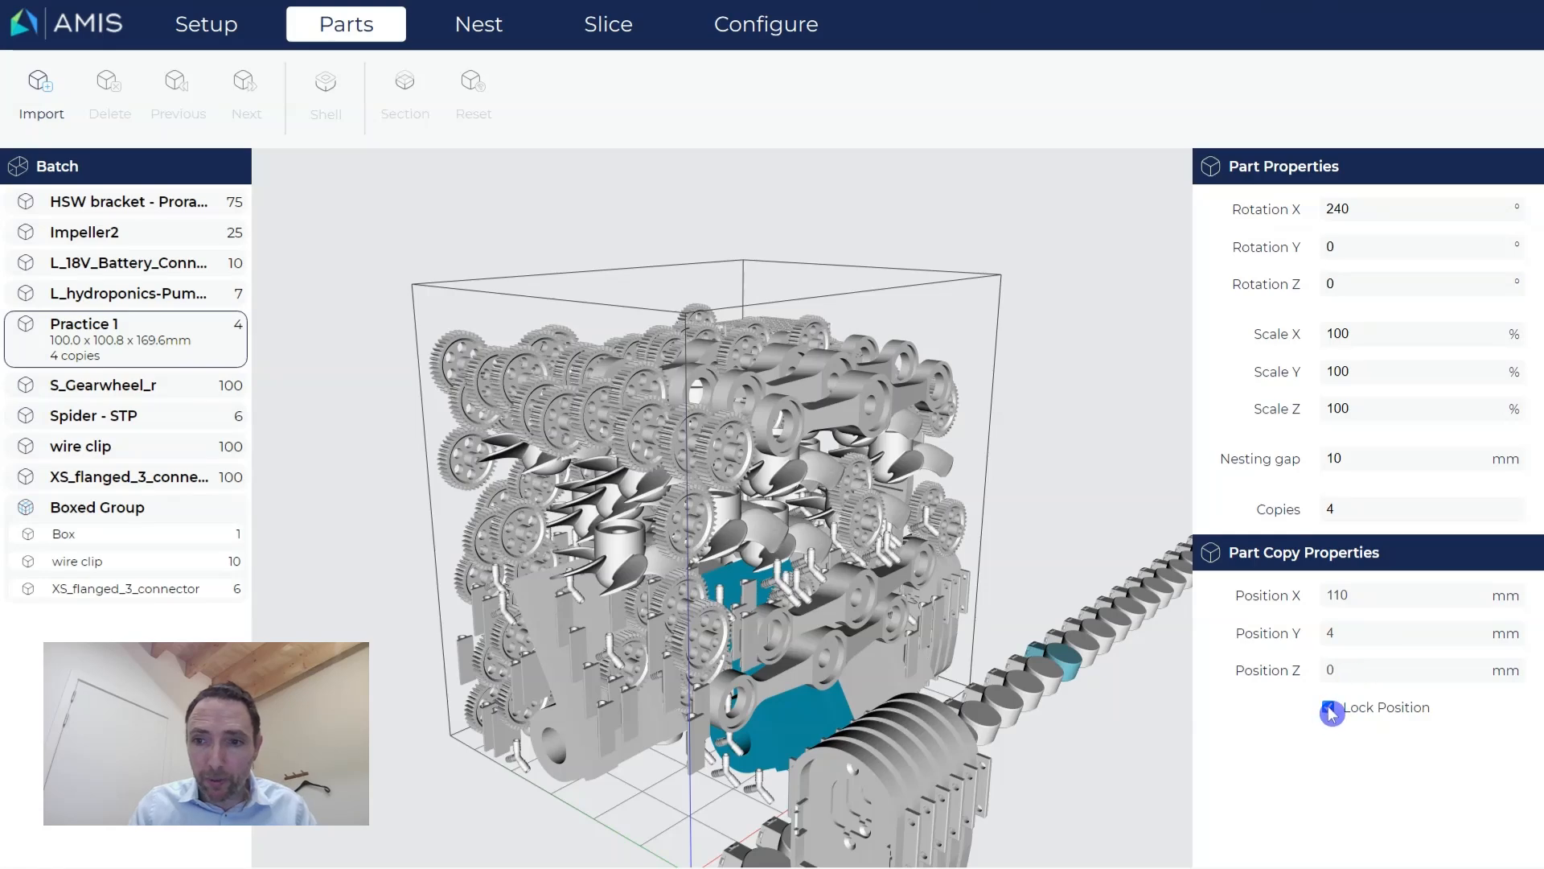
{"action": "left_click", "coordinate": [1351, 672]}
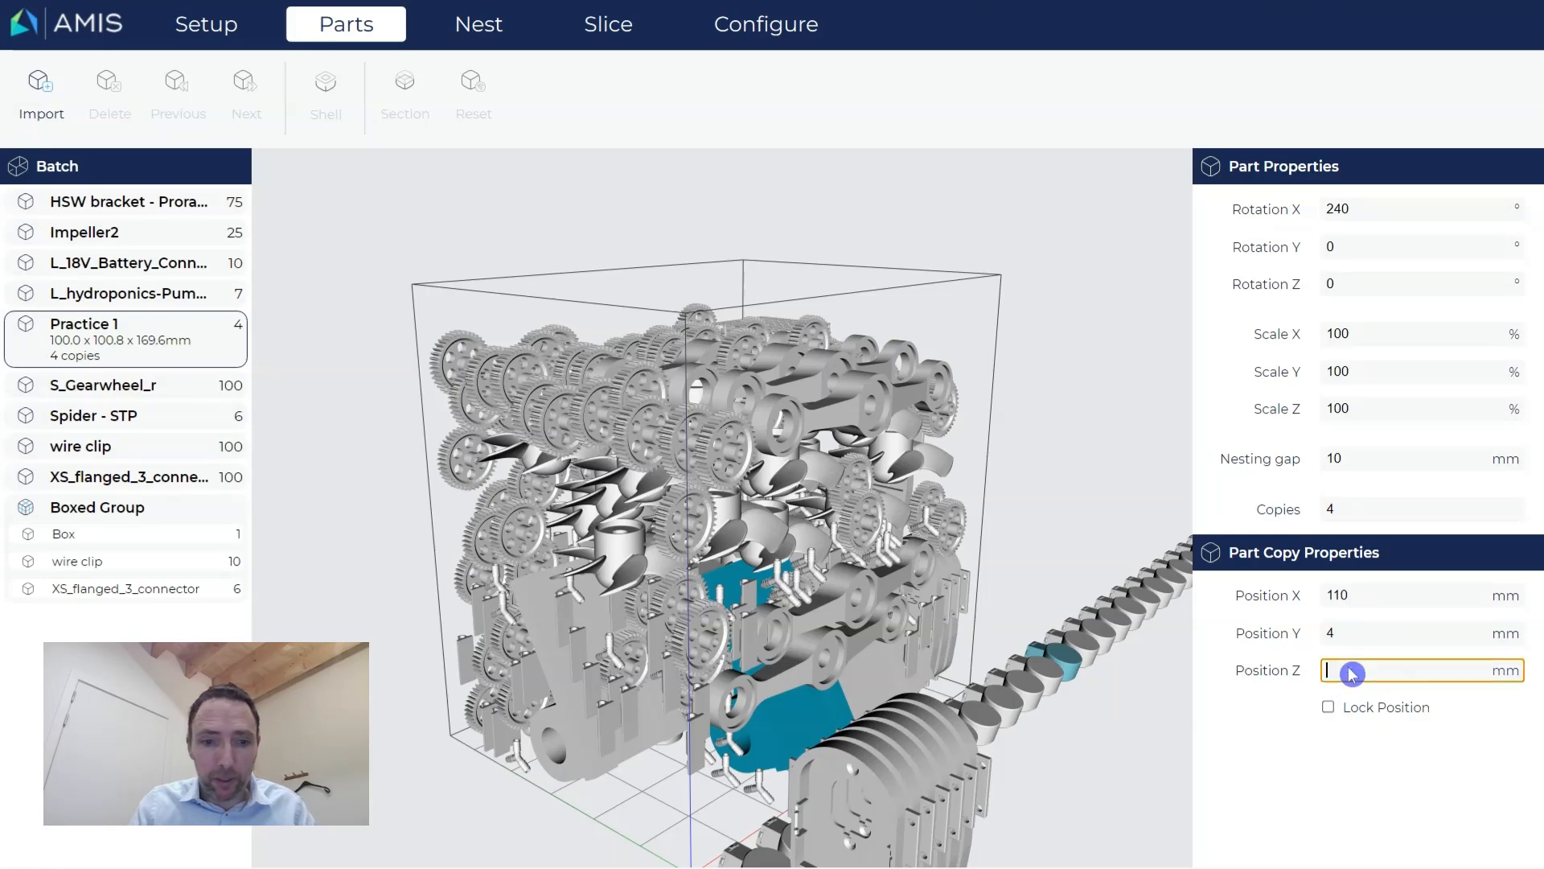
{"action": "left_click", "coordinate": [1327, 707]}
{"action": "right_click_drag", "start_coordinate": [862, 612], "coordinate": [835, 610]}
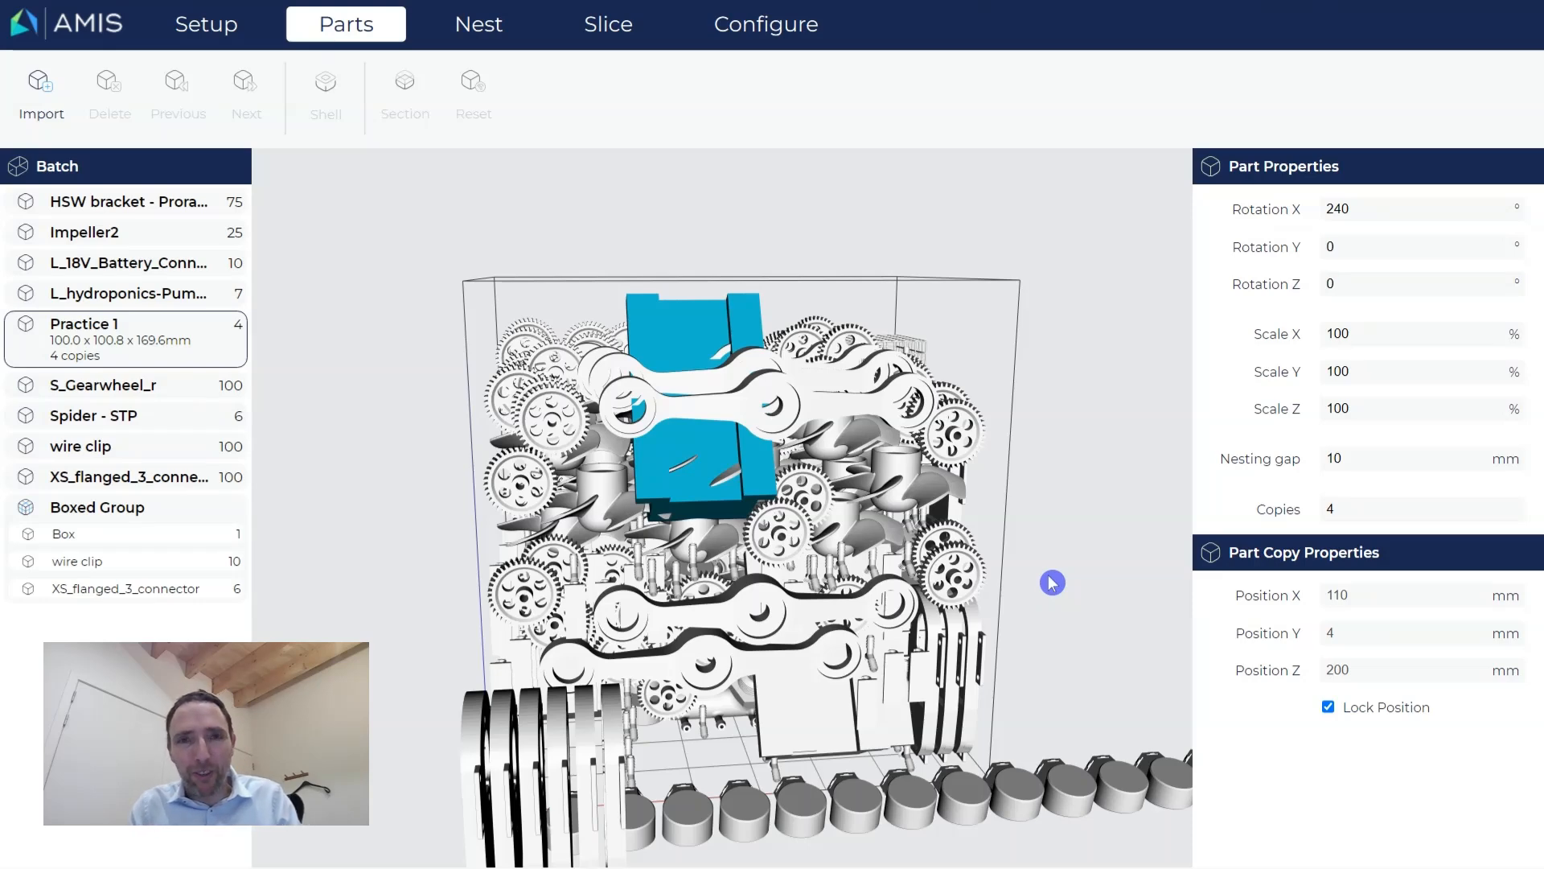
Re-nest the whole batch to 16,13% density and 377,59 mm height, then return to Parts.
{"action": "left_click", "coordinate": [481, 30]}
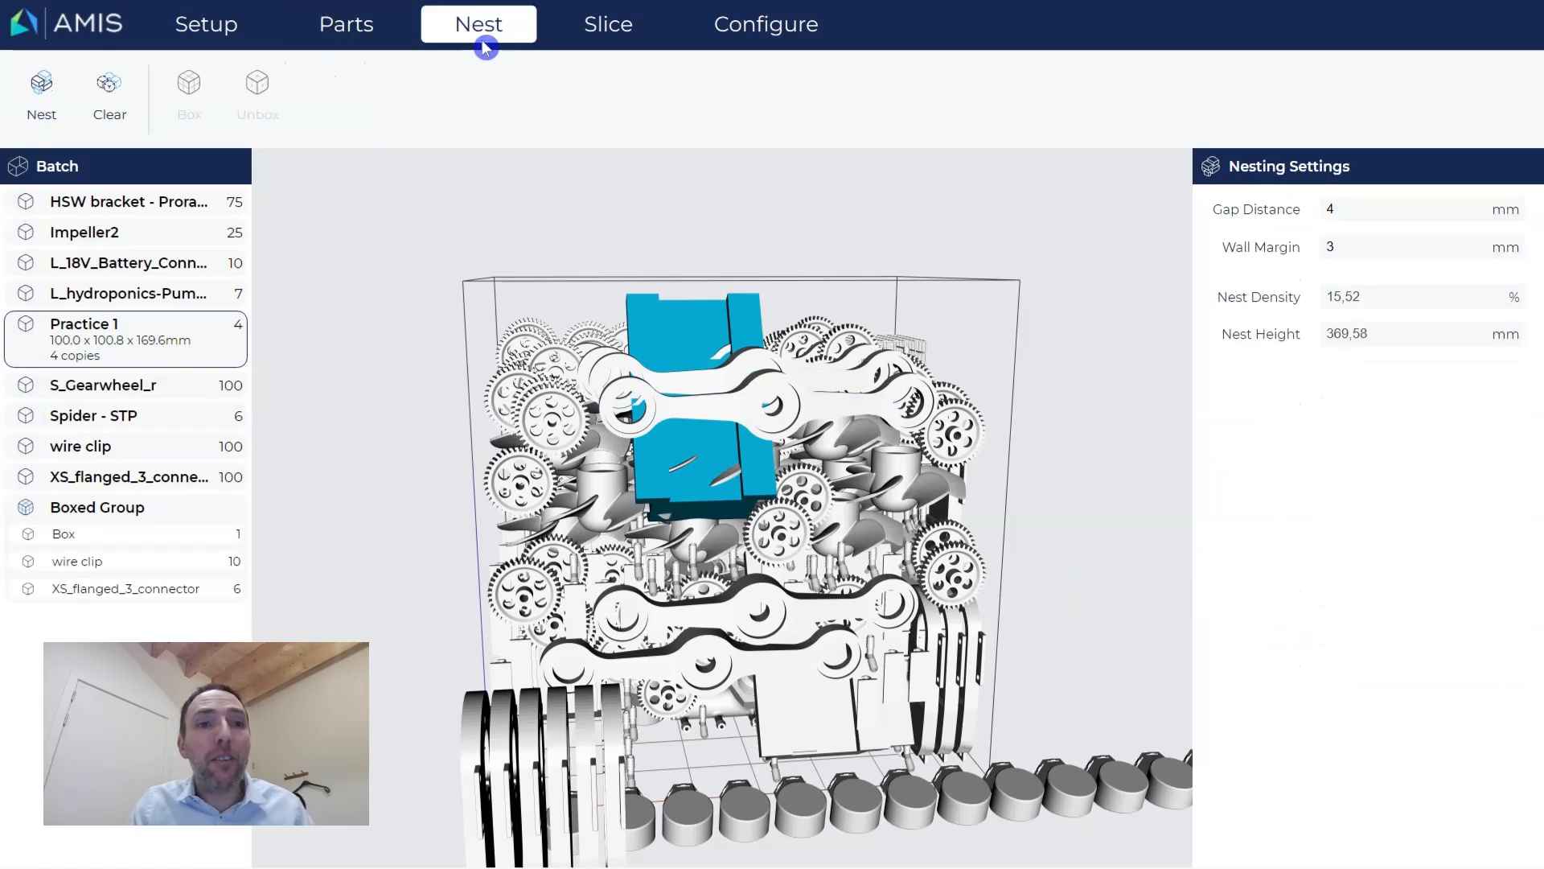
{"action": "left_click", "coordinate": [55, 93]}
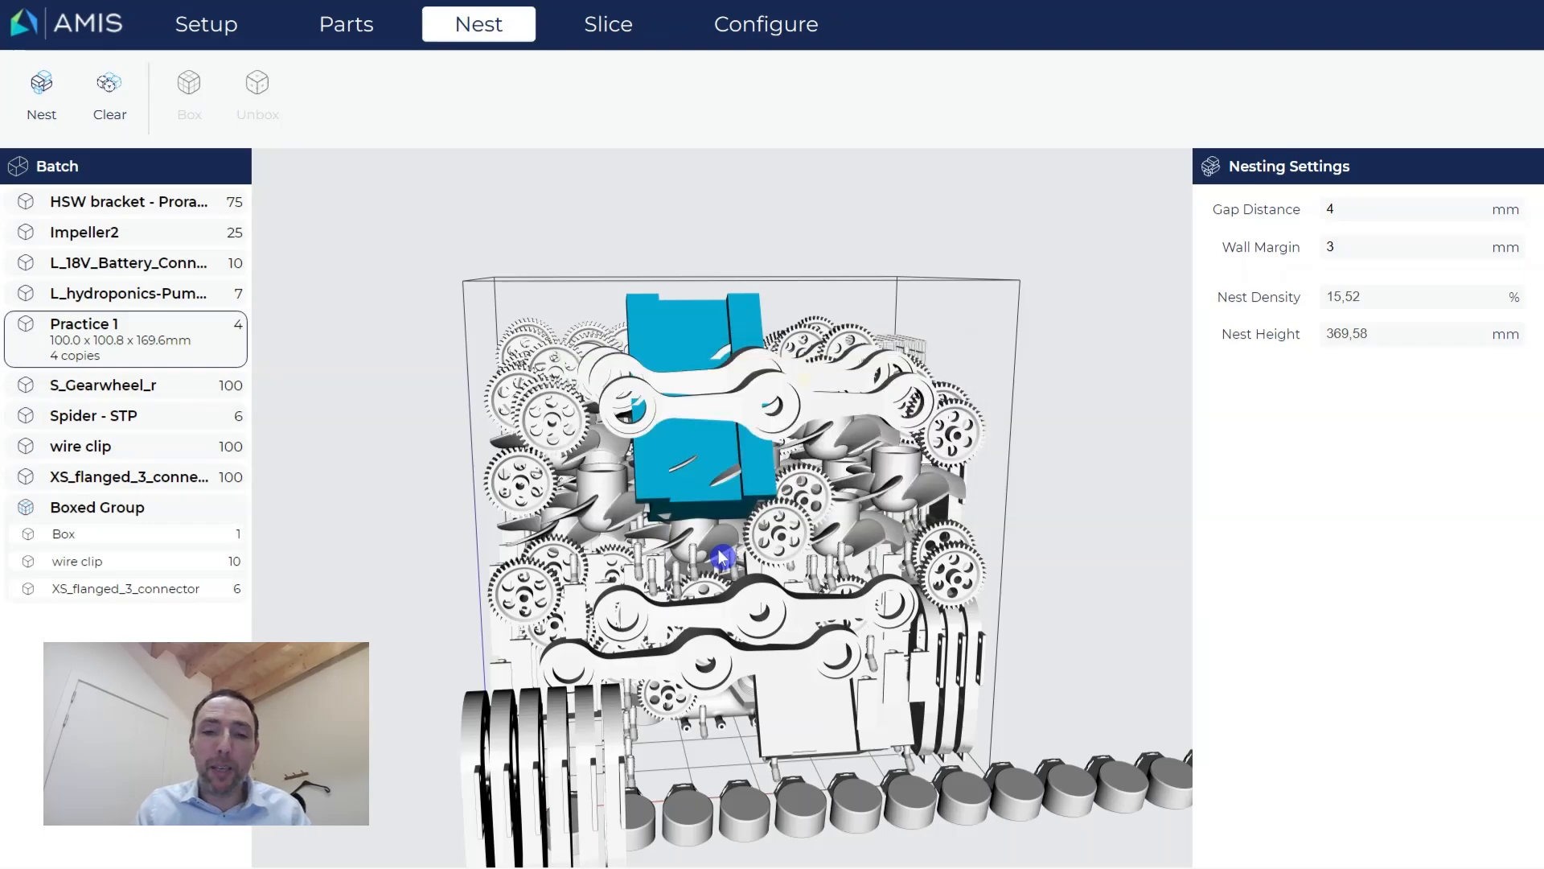
{"action": "mouse_move", "coordinate": [923, 555]}
{"action": "middle_mouse_down"}
{"action": "mouse_move", "coordinate": [848, 561]}
{"action": "mouse_move", "coordinate": [817, 637]}
{"action": "mouse_move", "coordinate": [817, 545]}
{"action": "mouse_move", "coordinate": [903, 572]}
{"action": "mouse_move", "coordinate": [930, 554]}
{"action": "middle_mouse_up"}
{"action": "middle_click_drag", "start_coordinate": [762, 531], "coordinate": [805, 517]}
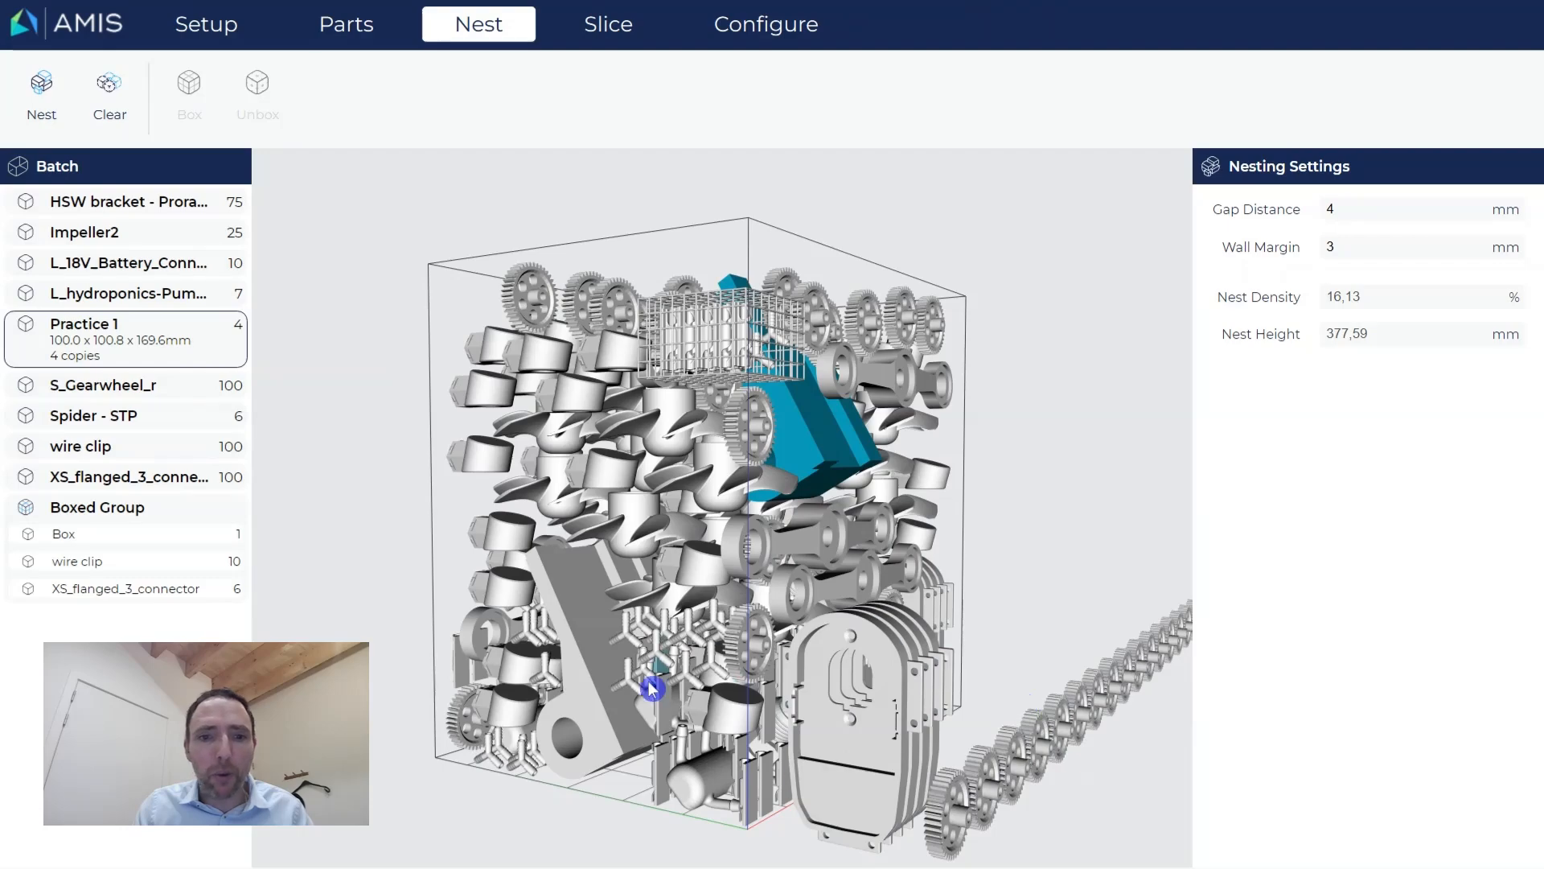
{"action": "middle_click_drag", "start_coordinate": [685, 698], "coordinate": [682, 700]}
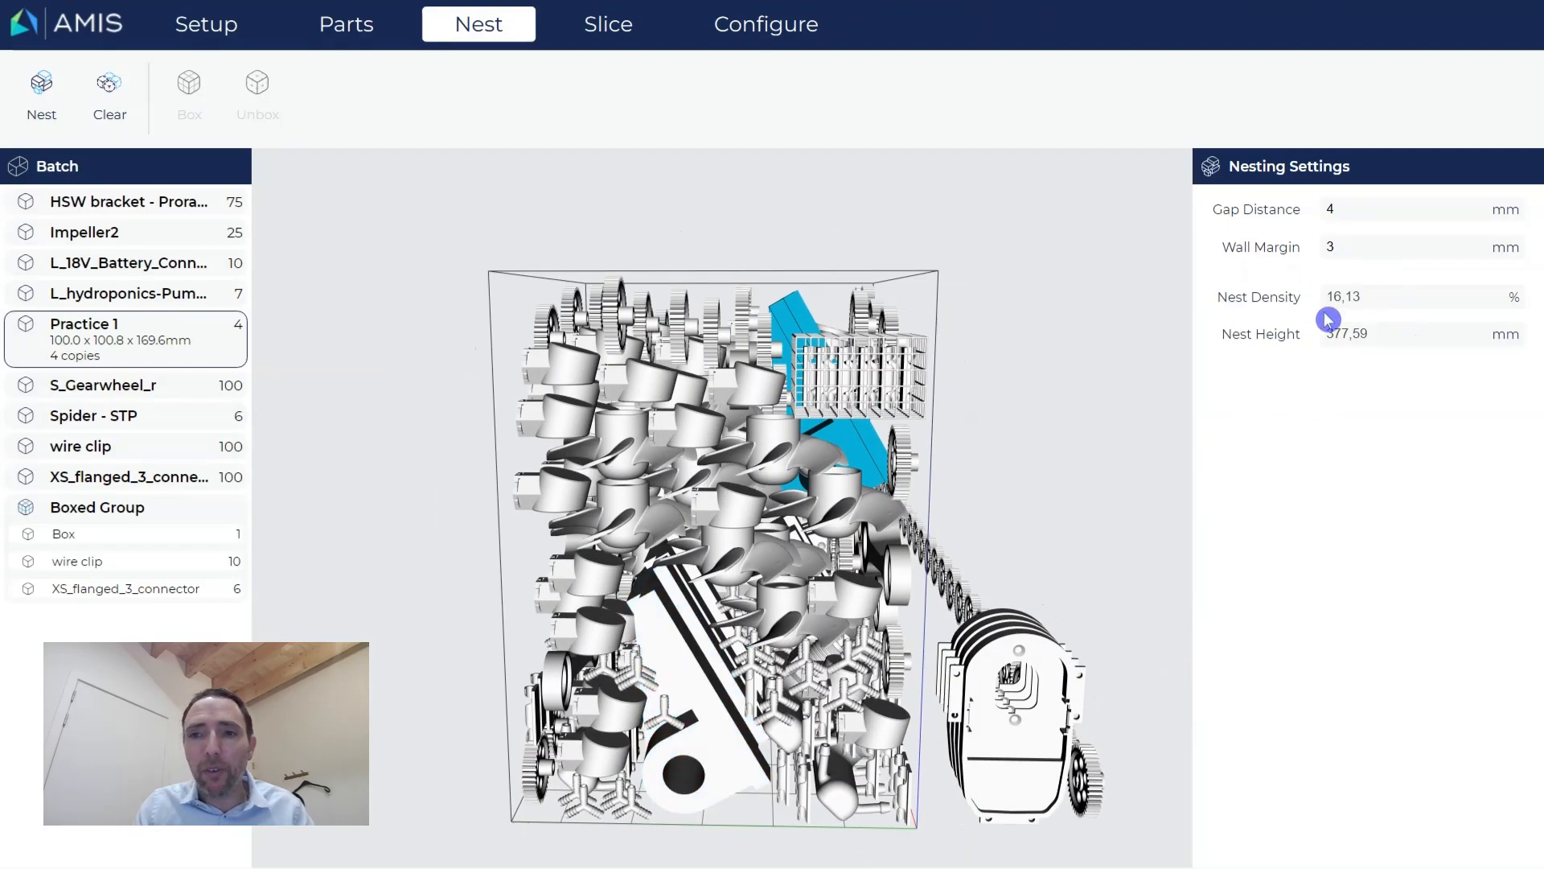
{"action": "left_click", "coordinate": [365, 42]}
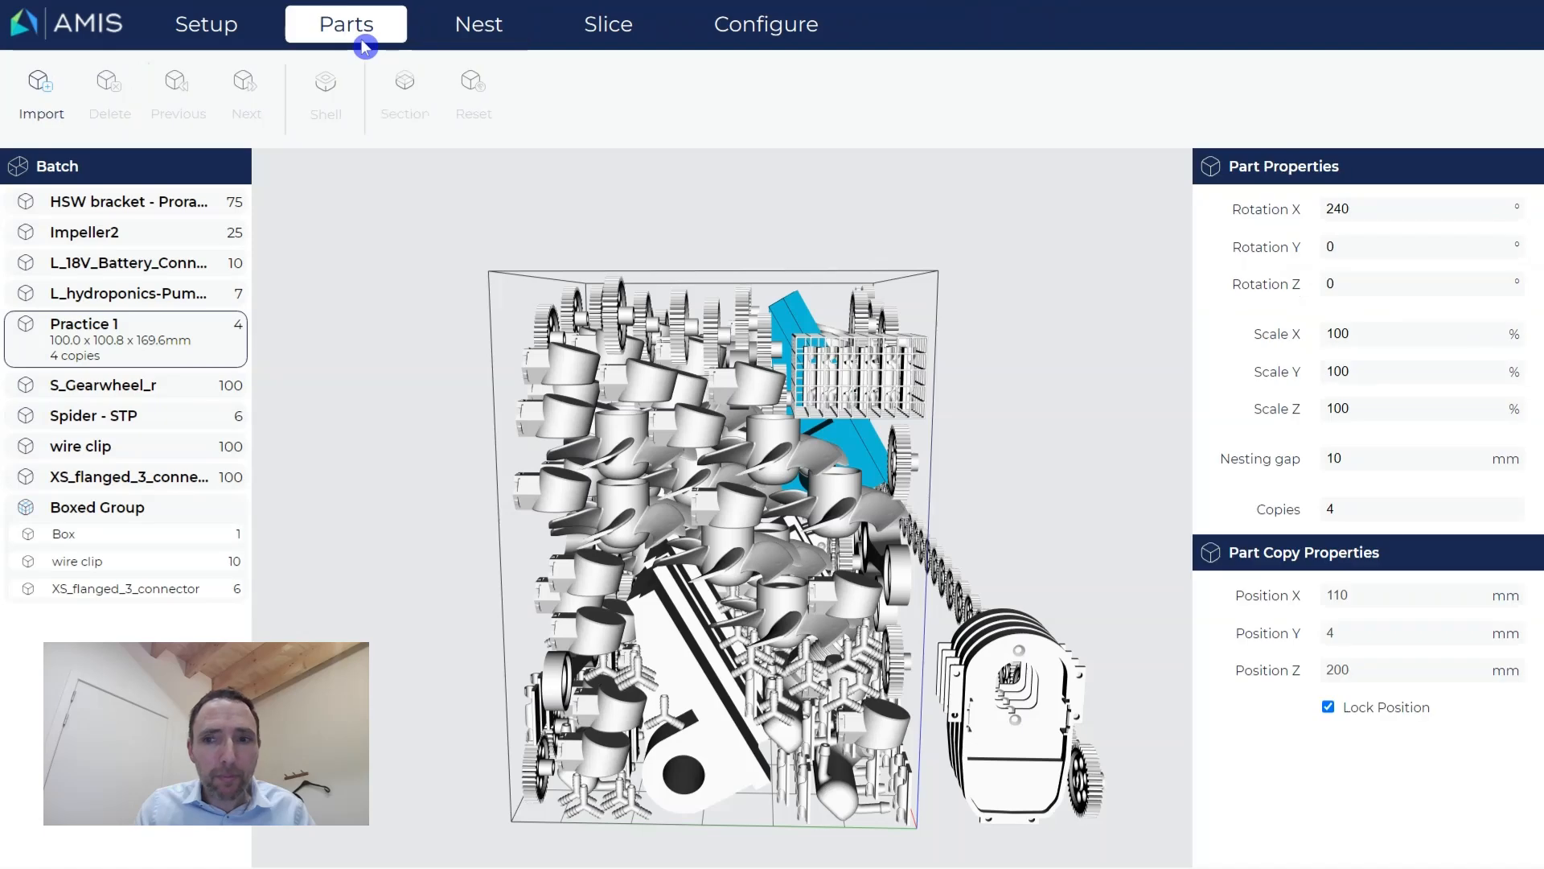
Select the gears and step down the part list to the Boxed Group cage.
{"action": "left_click", "coordinate": [750, 356]}
{"action": "key", "text": "Down"}
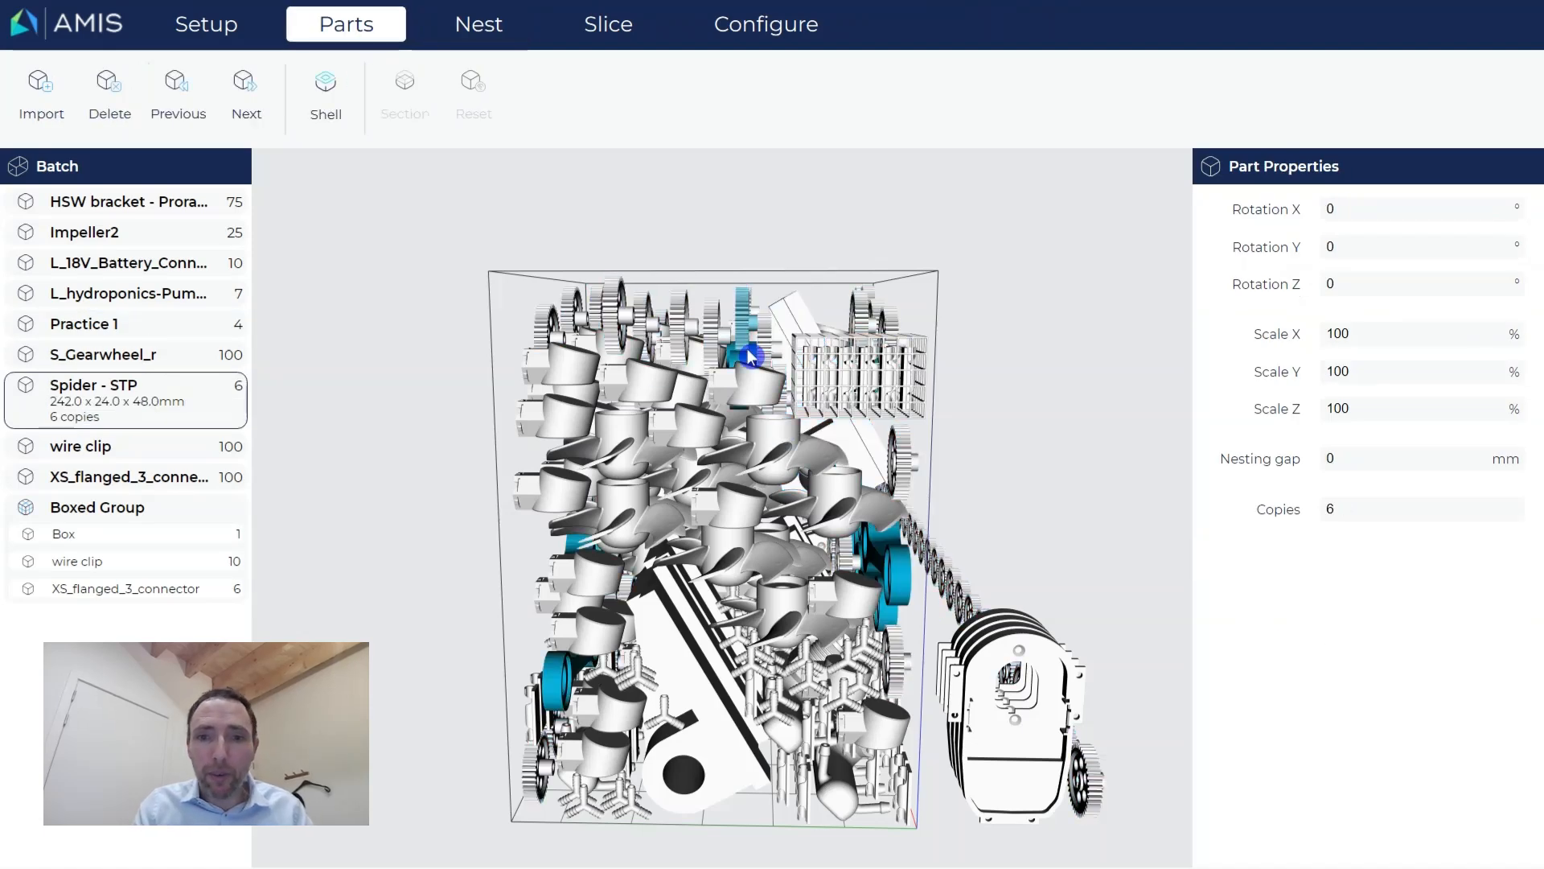
{"action": "key", "text": "Down"}
{"action": "key", "text": "Down"}
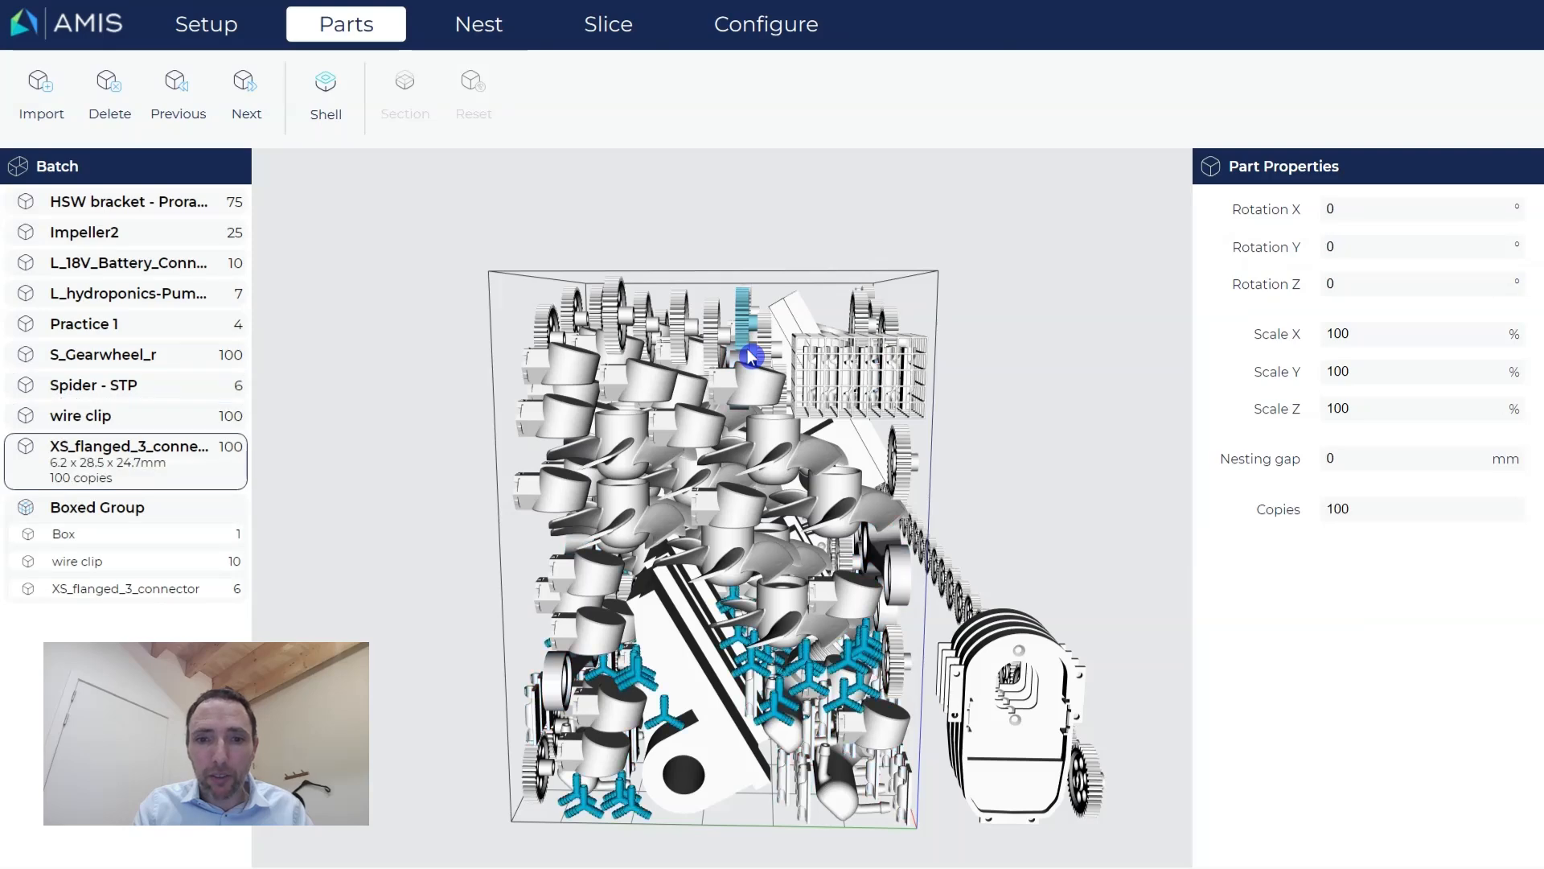
{"action": "key", "text": "Down"}
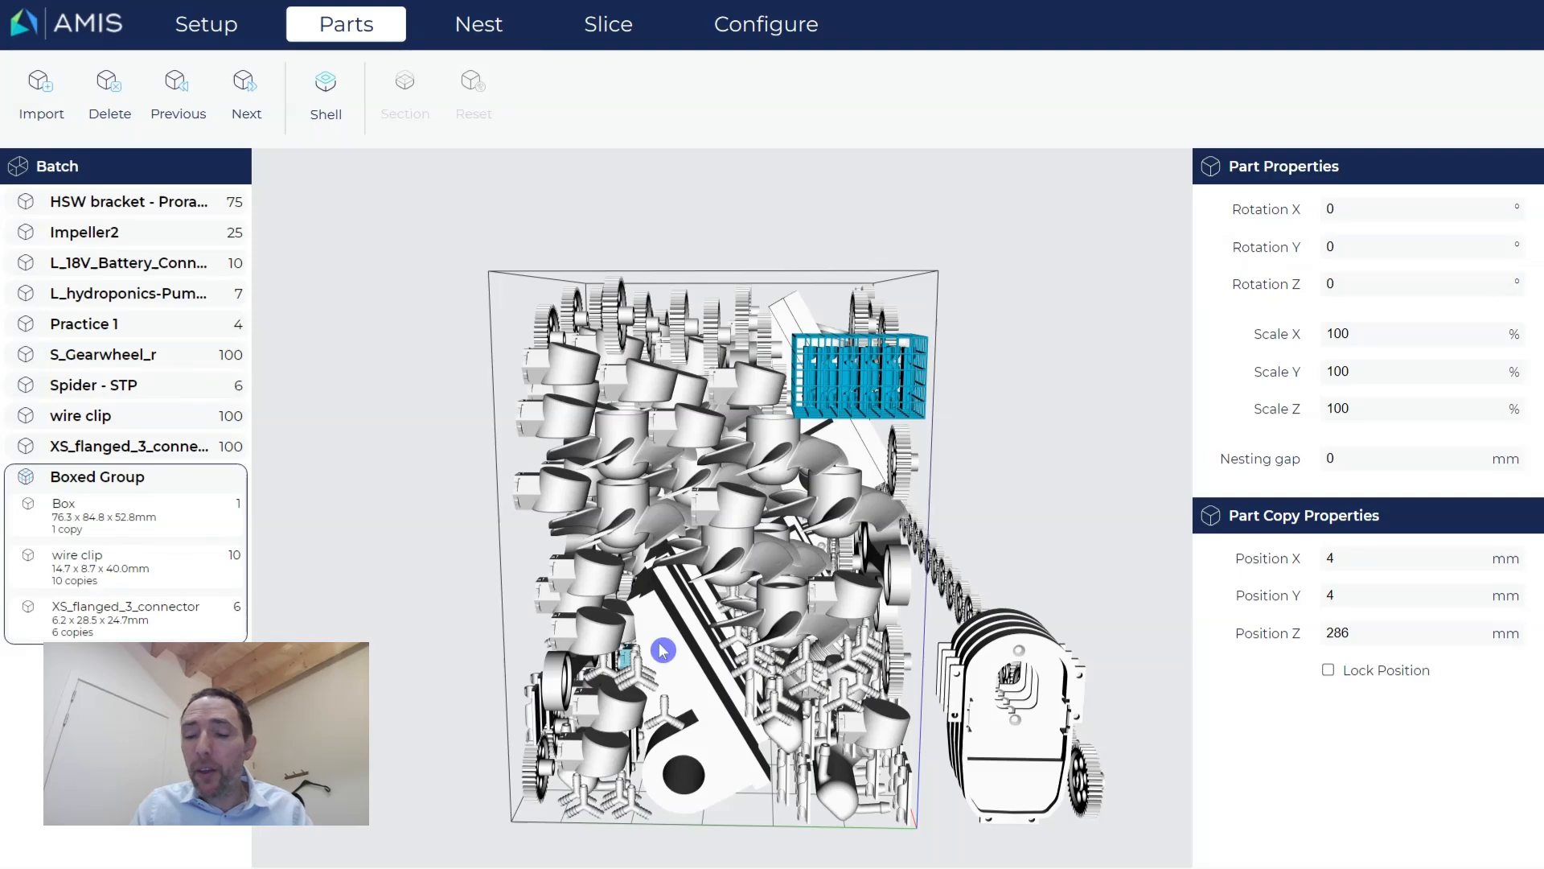
View the Boxed Group cage alone from above, then display Spider - STP (242 x 24 x 48 mm).
{"action": "double_click", "coordinate": [192, 576]}
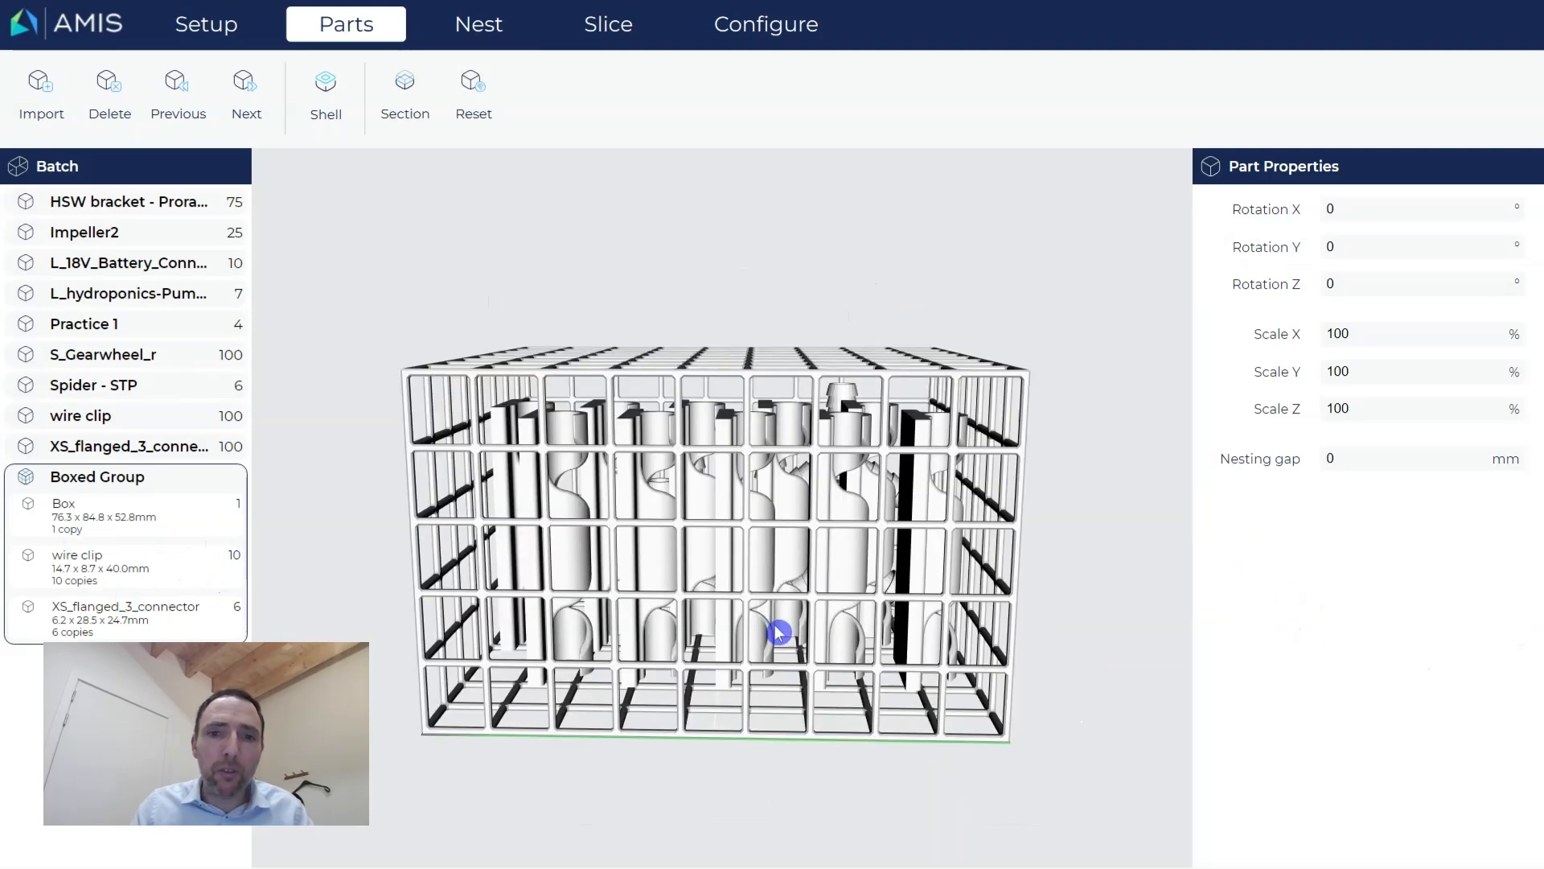
{"action": "left_click_drag", "start_coordinate": [982, 581], "coordinate": [833, 562]}
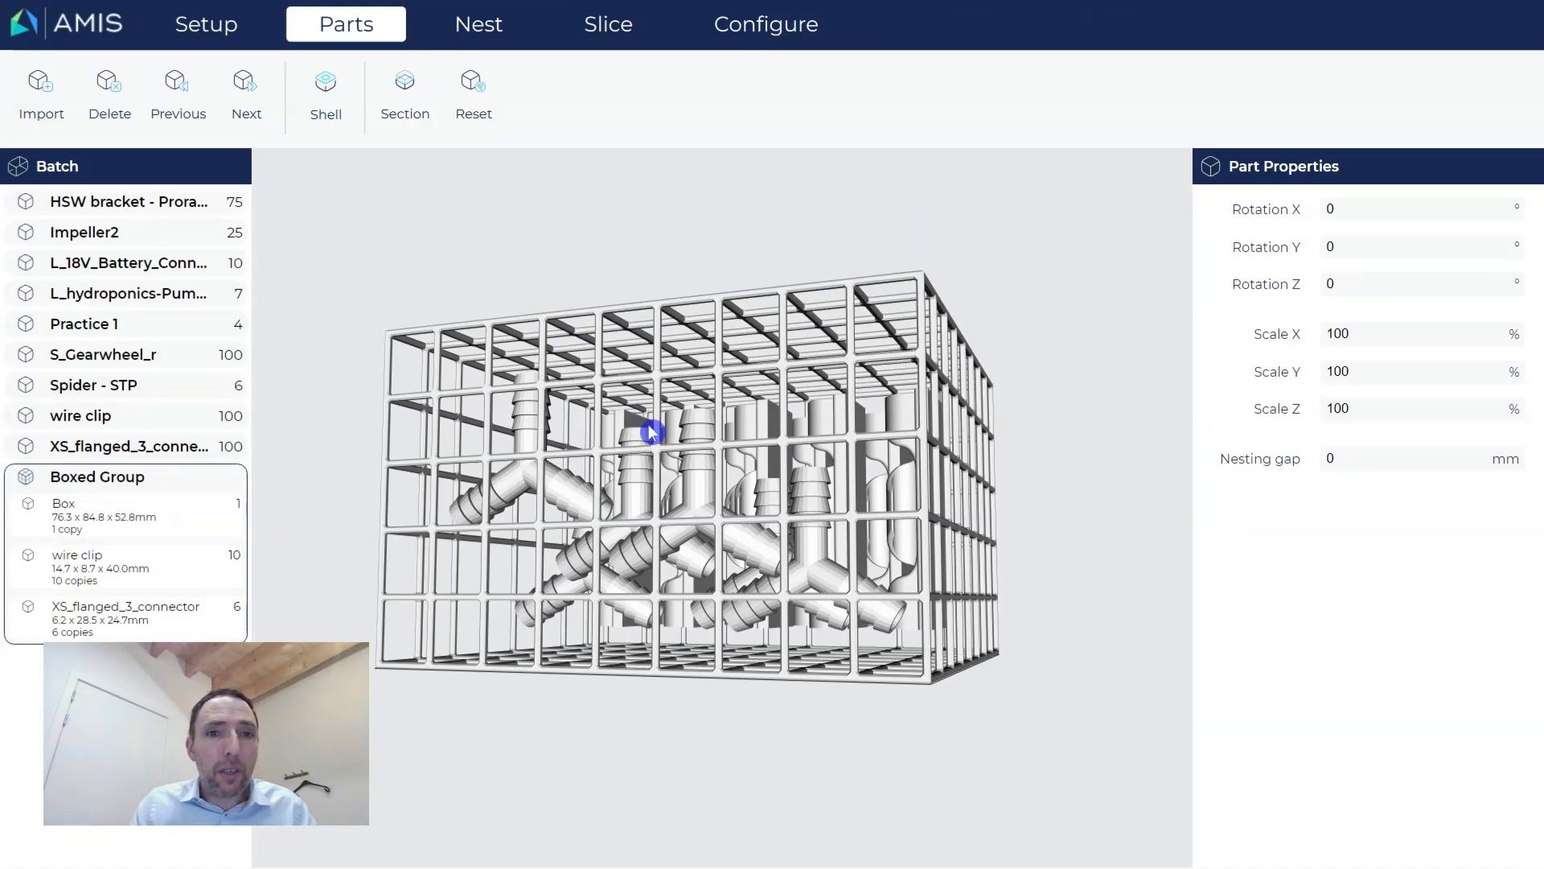
{"action": "middle_click_drag", "start_coordinate": [517, 401], "coordinate": [534, 424]}
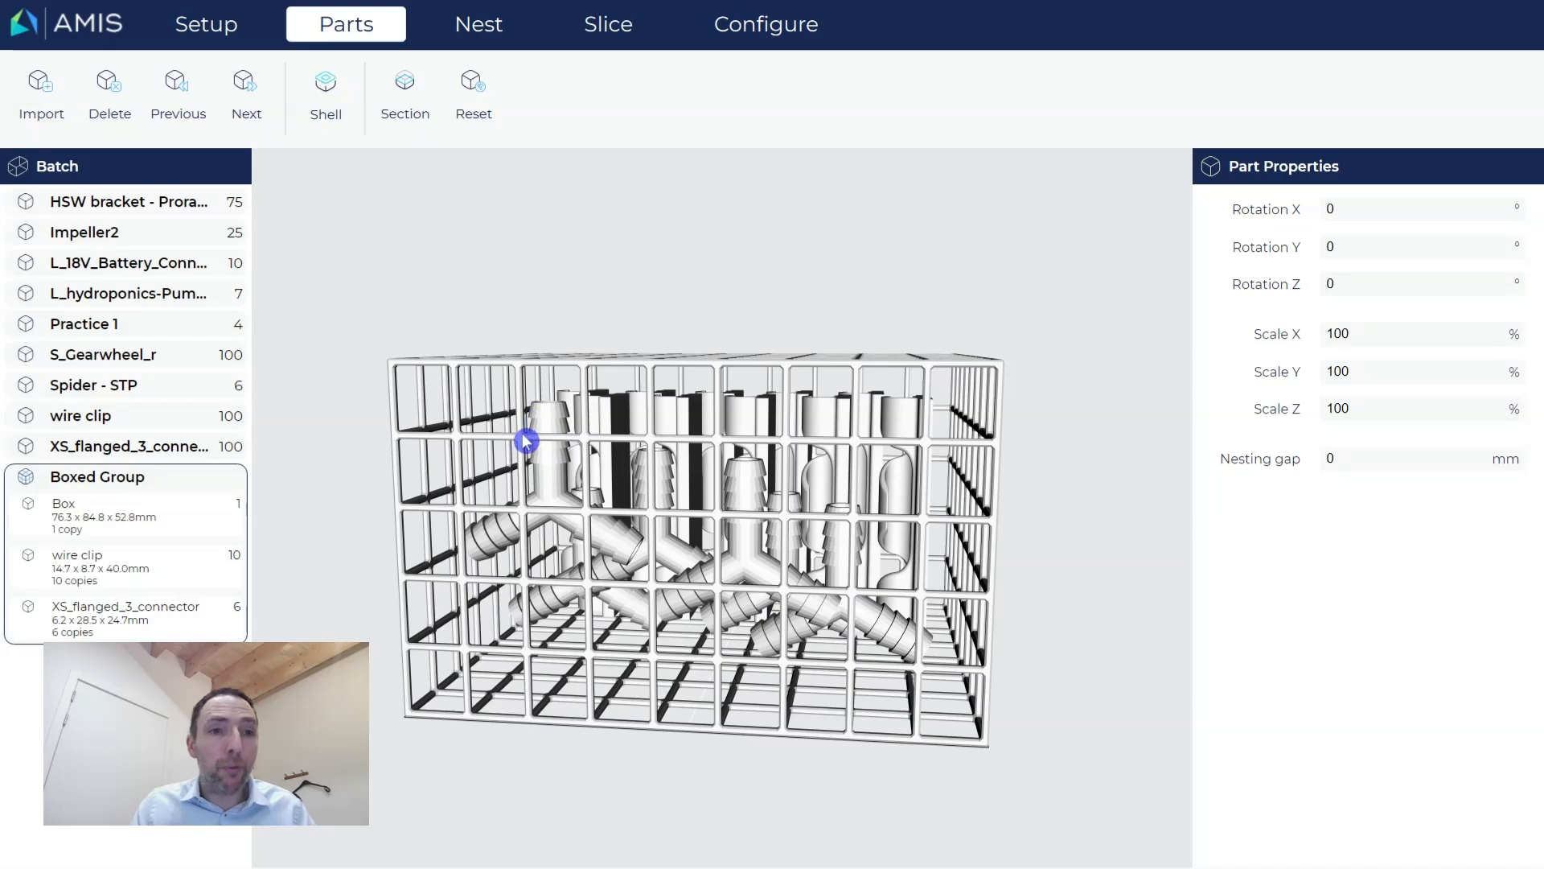
{"action": "left_click", "coordinate": [123, 449]}
{"action": "left_click", "coordinate": [109, 395]}
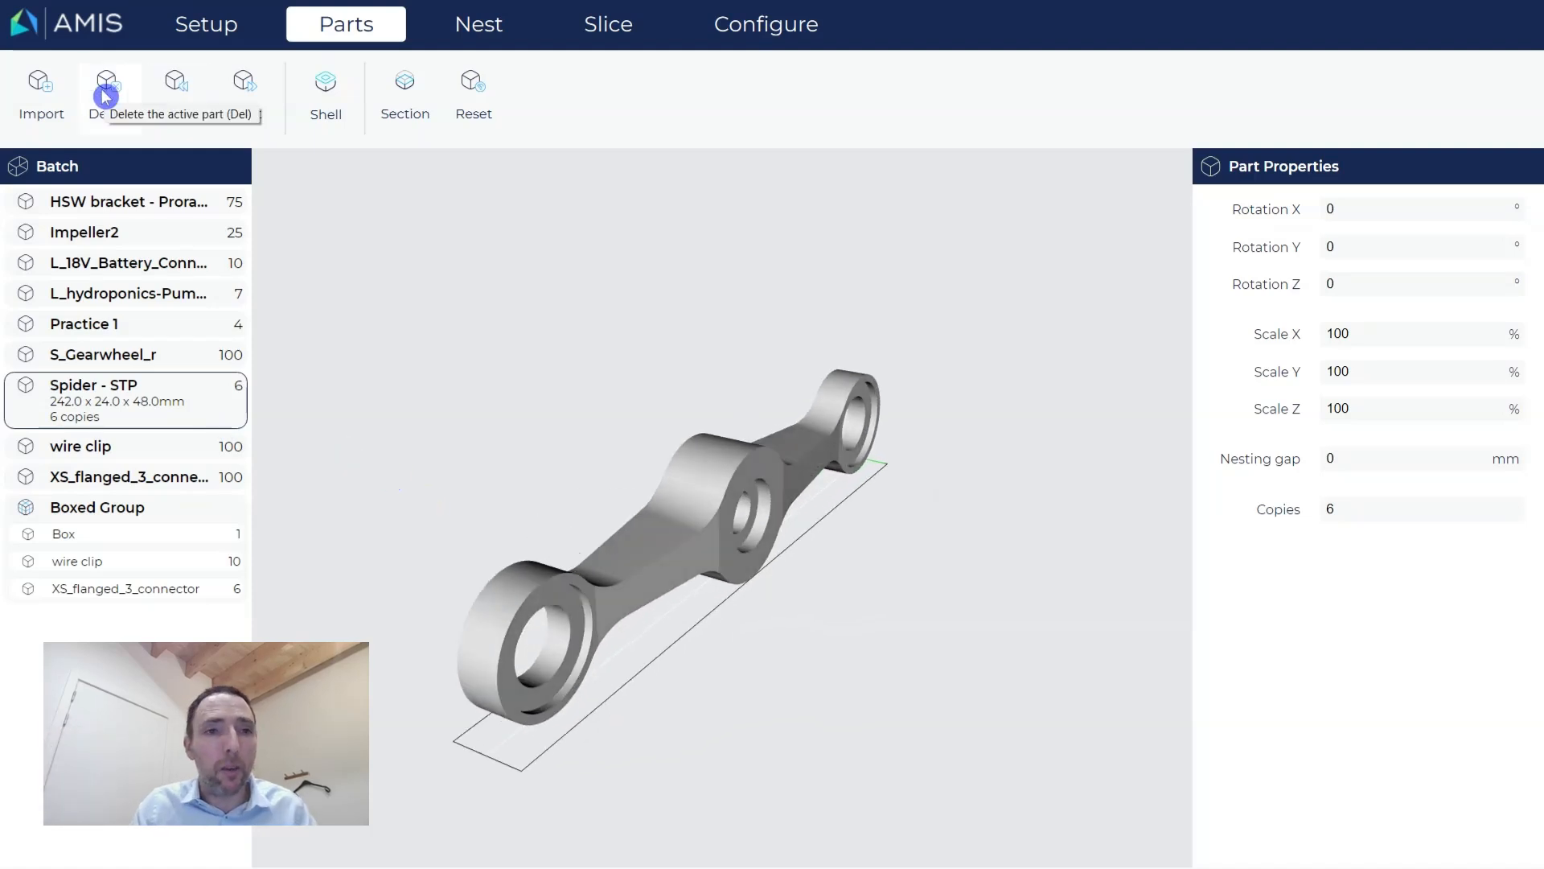
Delete Spider - STP from the batch and isolate the wire clip (90° Y rotation, 100 copies).
{"action": "left_click", "coordinate": [106, 96]}
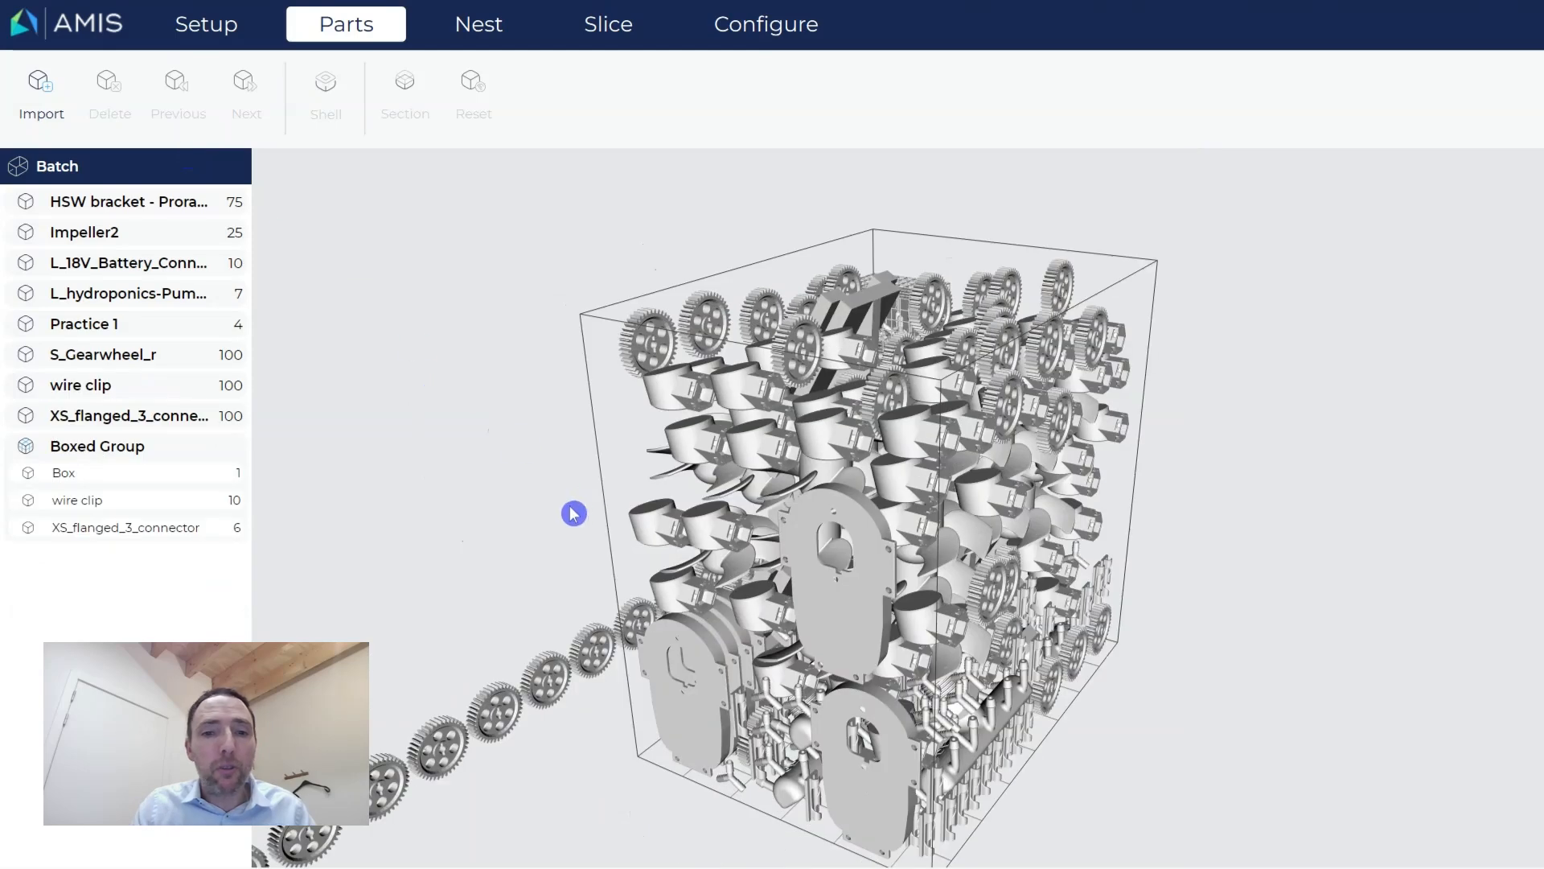
{"action": "left_click", "coordinate": [130, 391]}
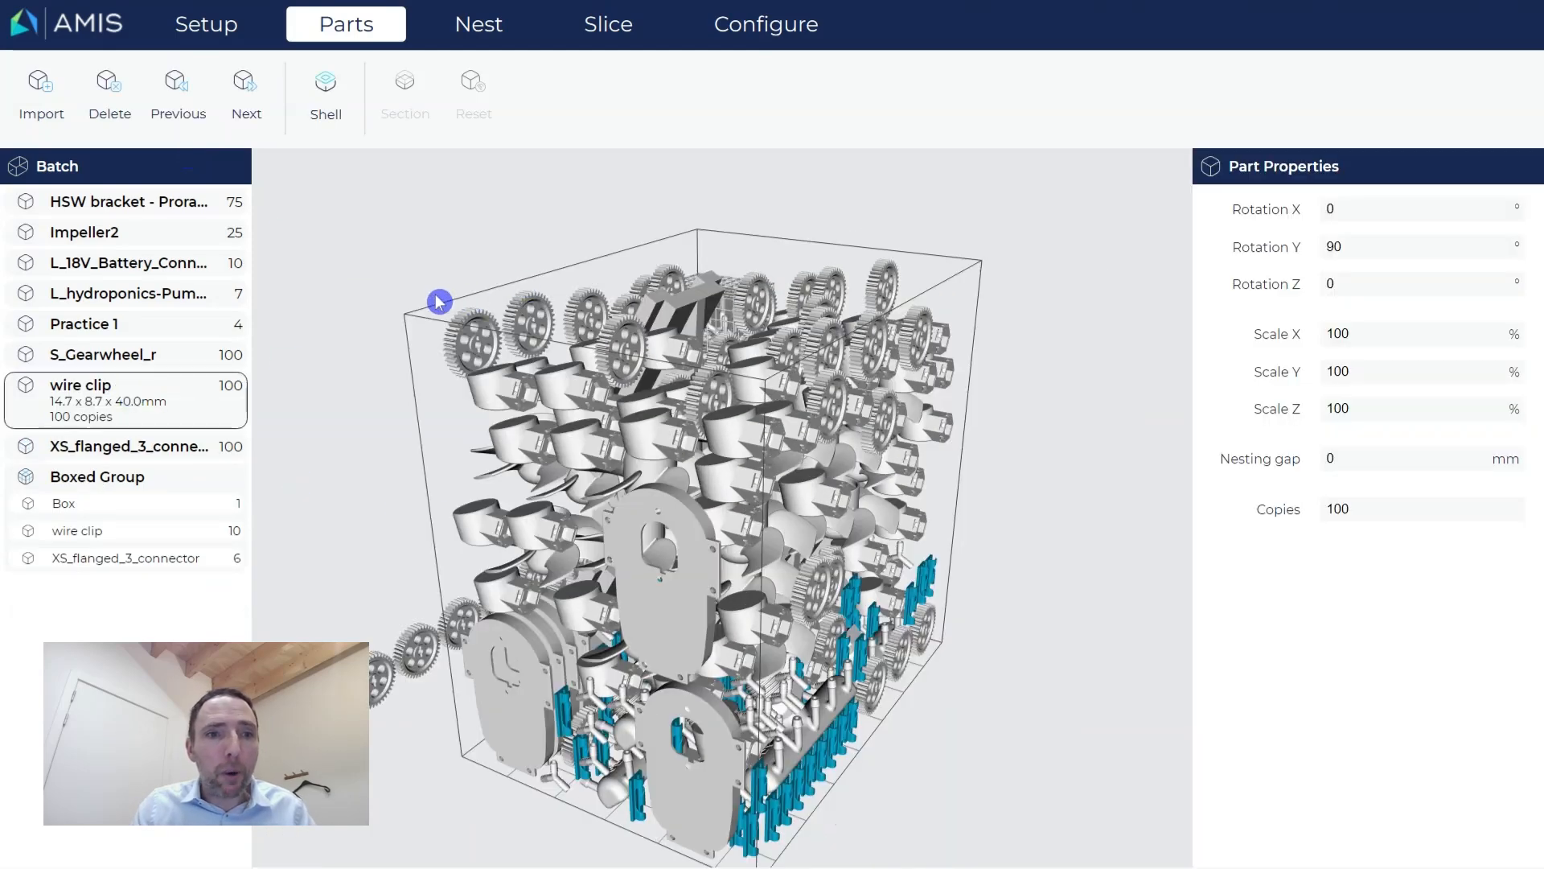
{"action": "double_click", "coordinate": [200, 406]}
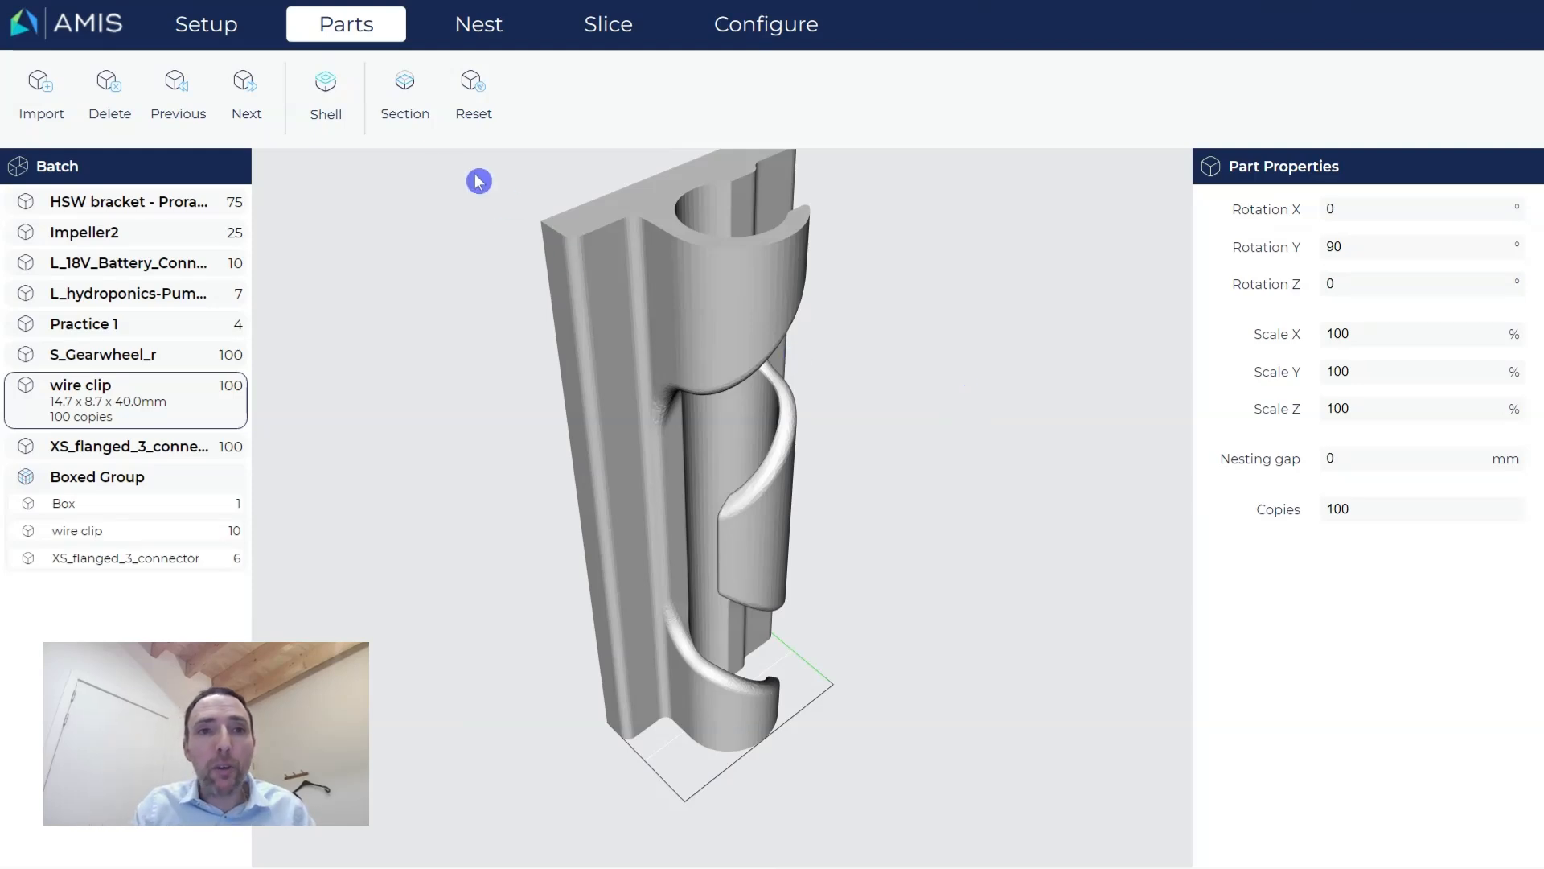
Cut section planes through the wire clip and then the hydroponics pump manifold.
{"action": "left_click", "coordinate": [407, 111]}
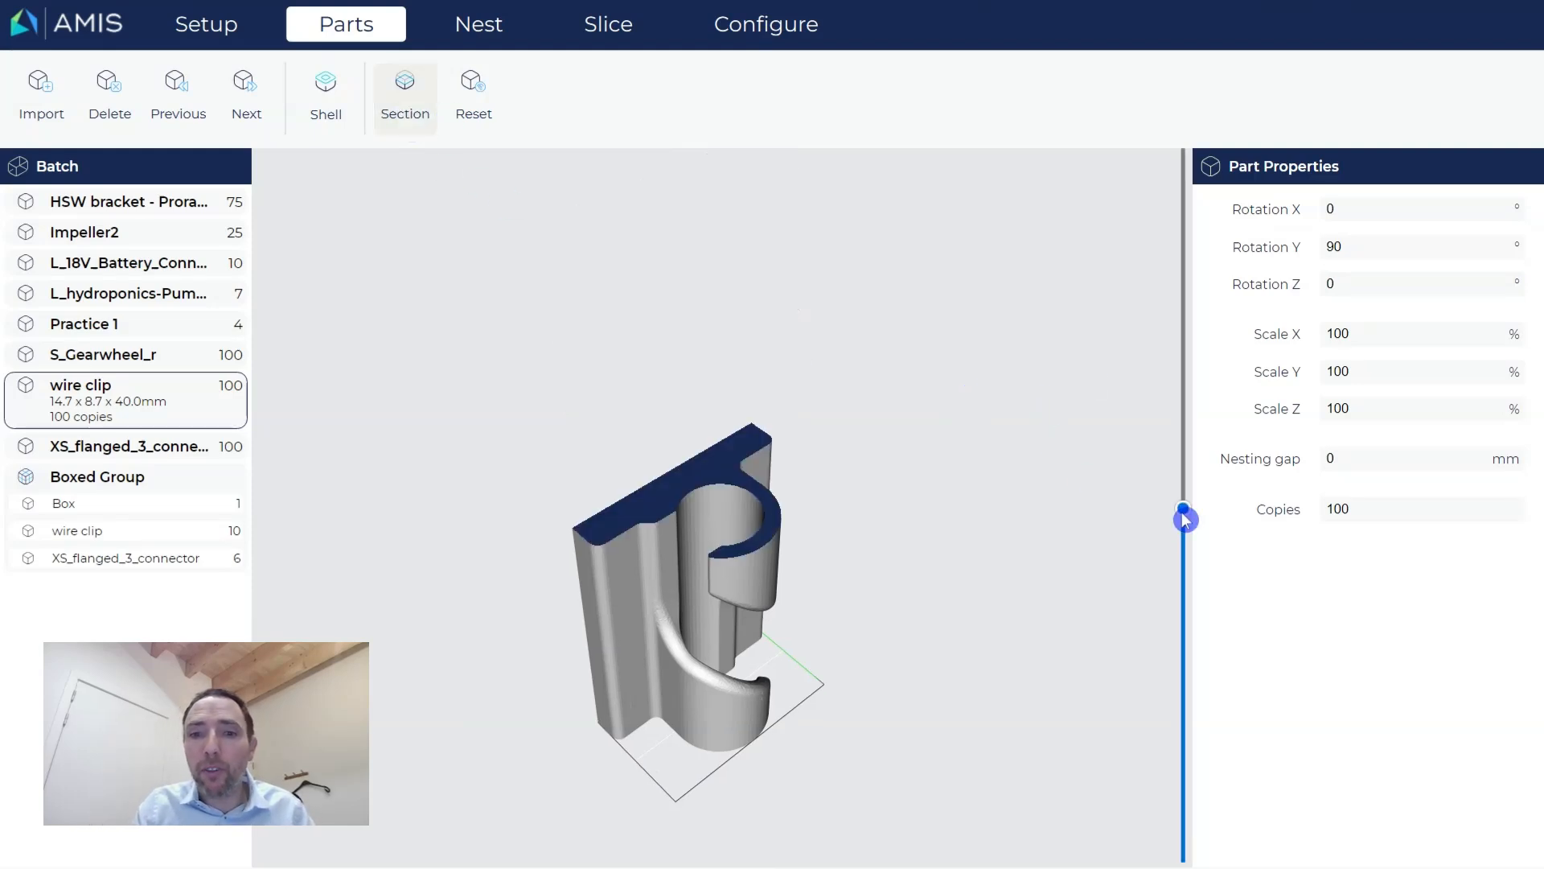
{"action": "left_click_drag", "start_coordinate": [1182, 517], "coordinate": [1189, 251]}
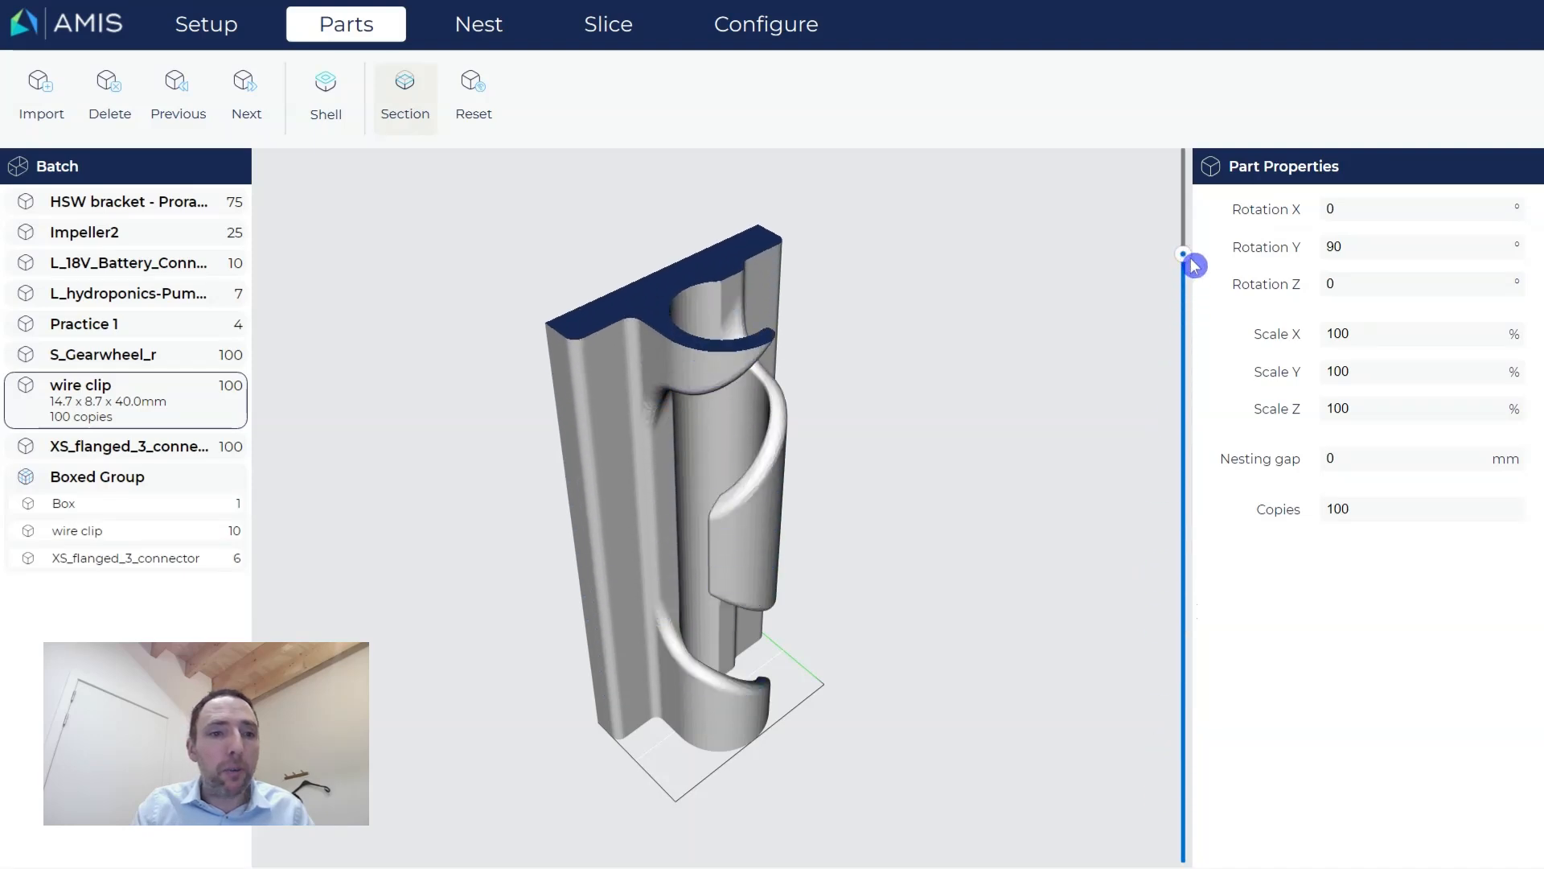
{"action": "left_click", "coordinate": [108, 297]}
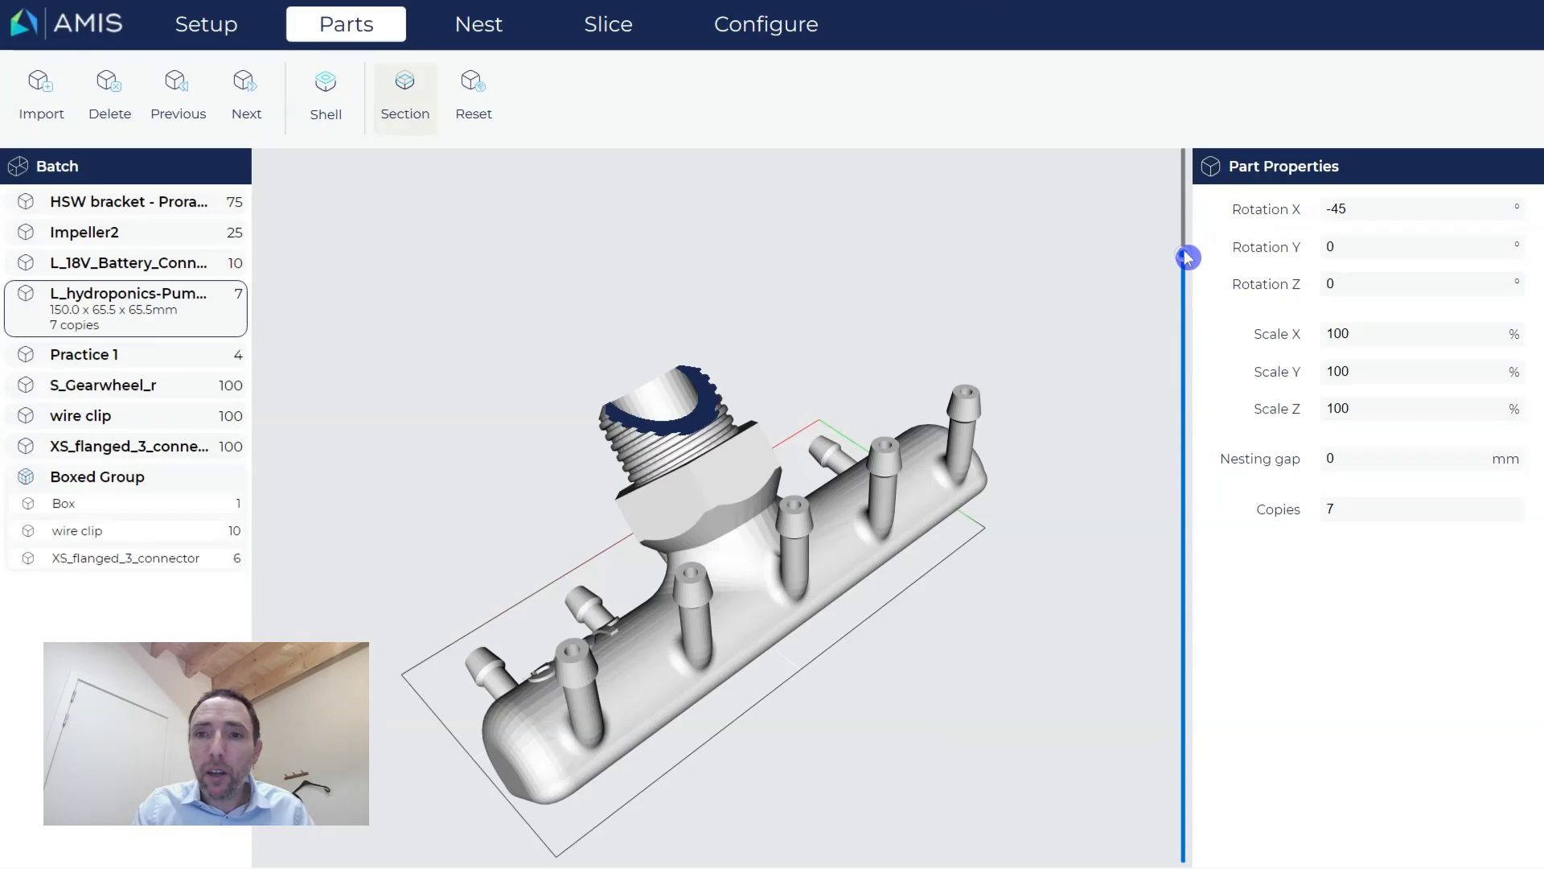
{"action": "left_click_drag", "start_coordinate": [1183, 251], "coordinate": [1137, 241]}
{"action": "left_click_drag", "start_coordinate": [804, 403], "coordinate": [455, 631]}
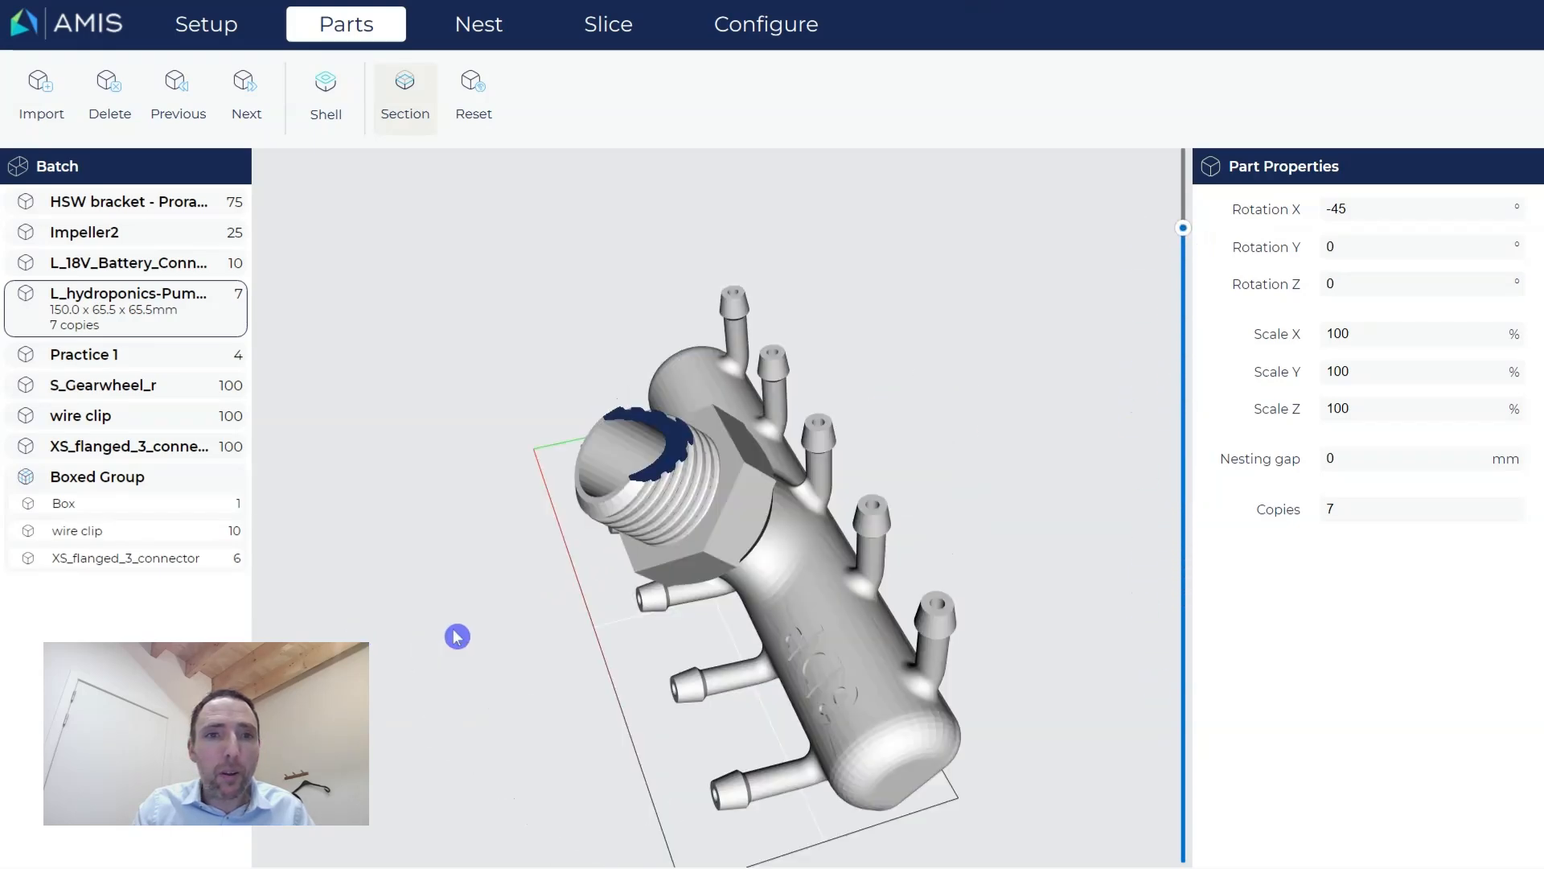
{"action": "scroll", "coordinate": [685, 622], "scroll_direction": "up", "scroll_amount": 10}
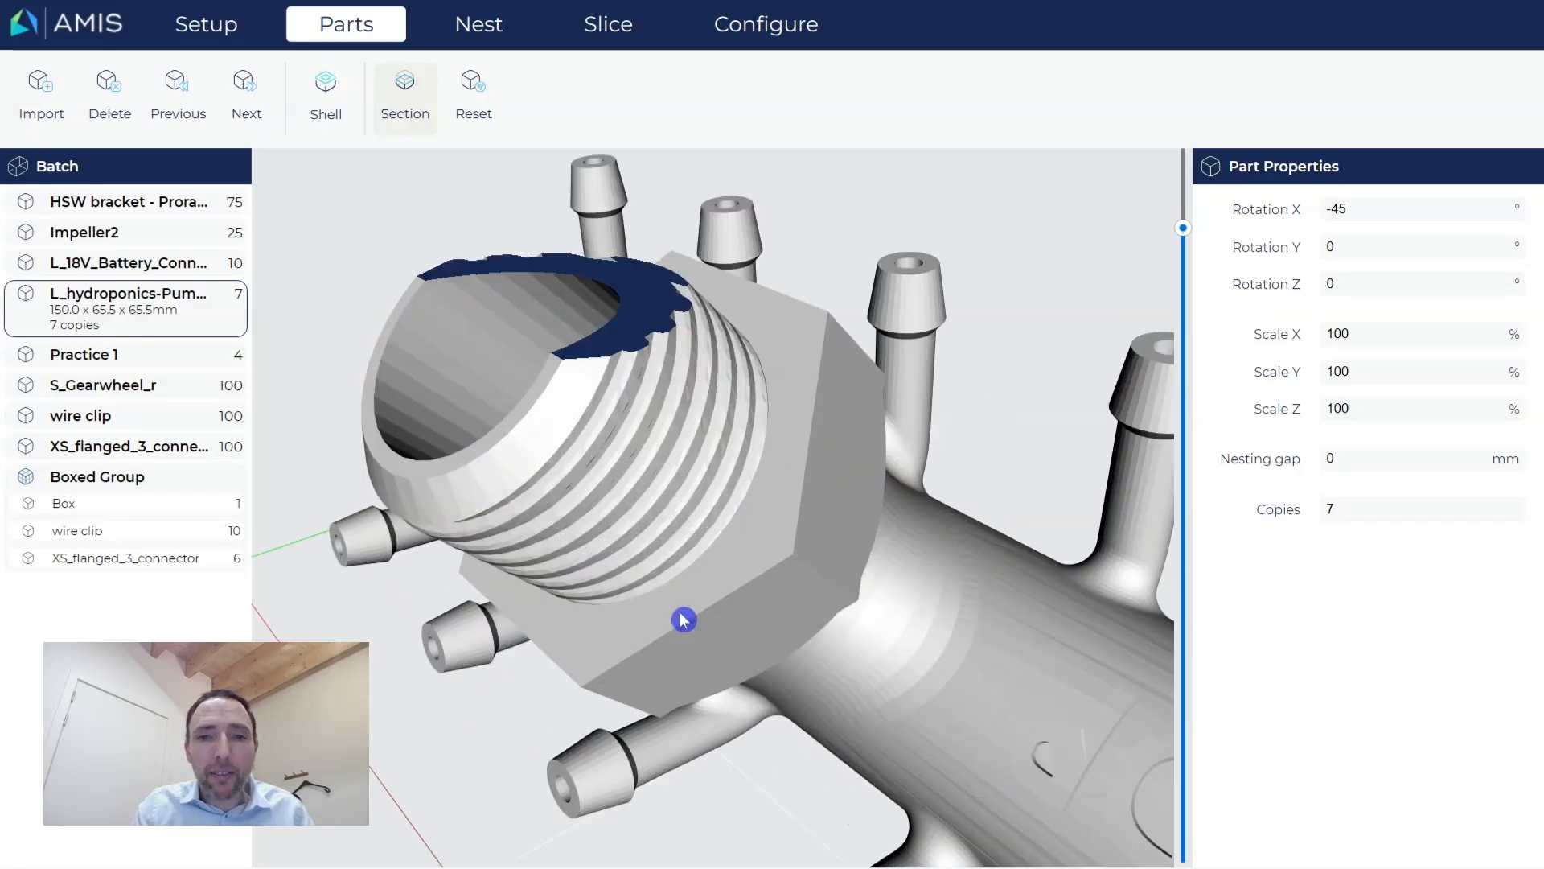
{"action": "scroll", "coordinate": [727, 602], "scroll_direction": "up", "scroll_amount": 5}
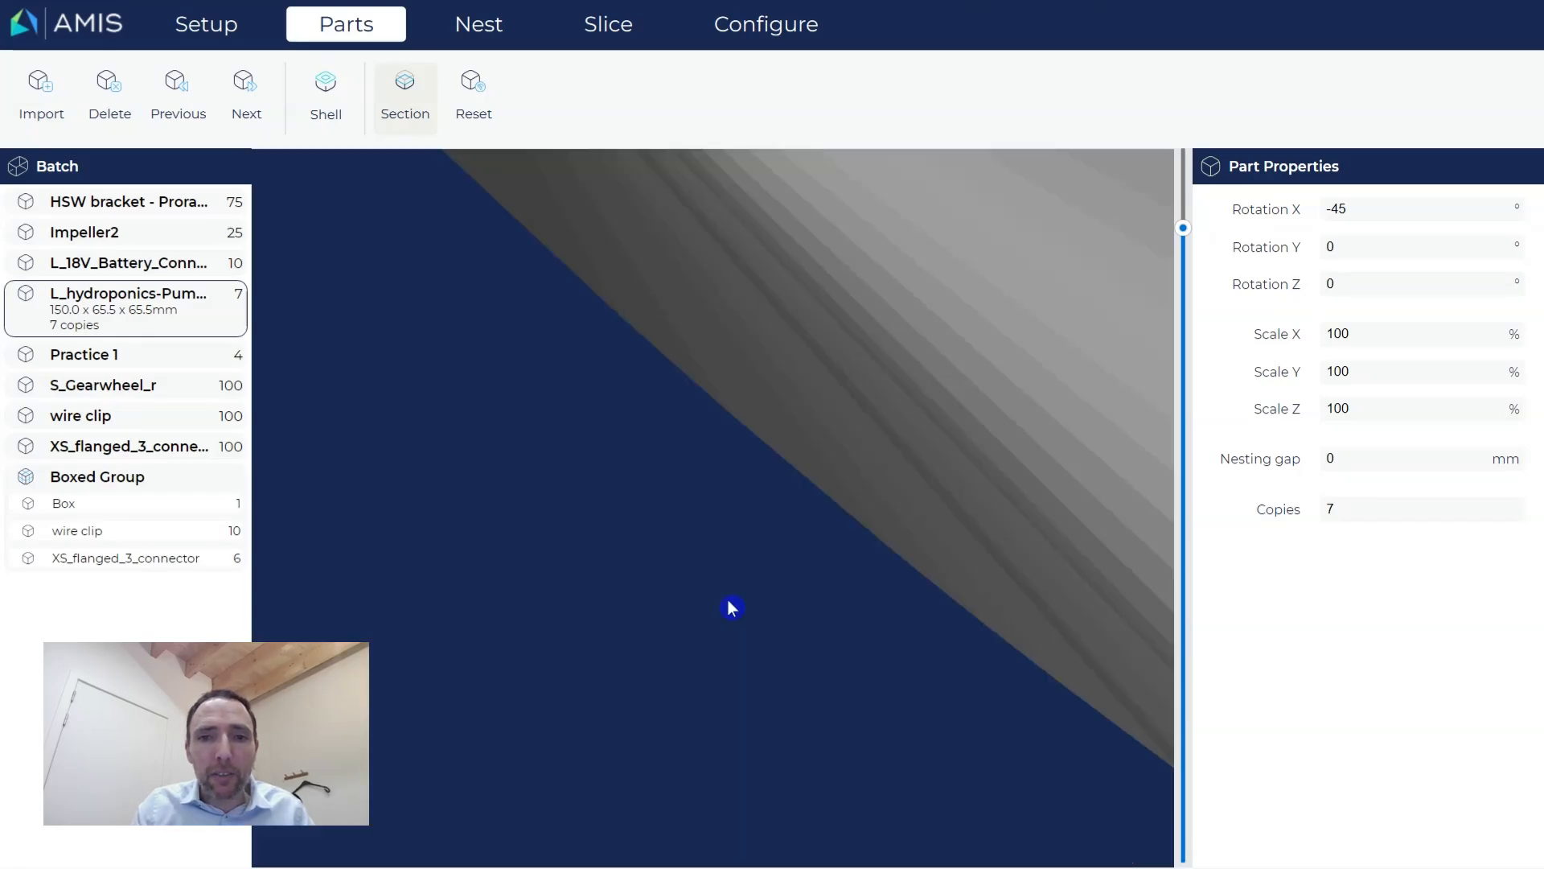
{"action": "scroll", "coordinate": [752, 638], "scroll_direction": "down", "scroll_amount": 5}
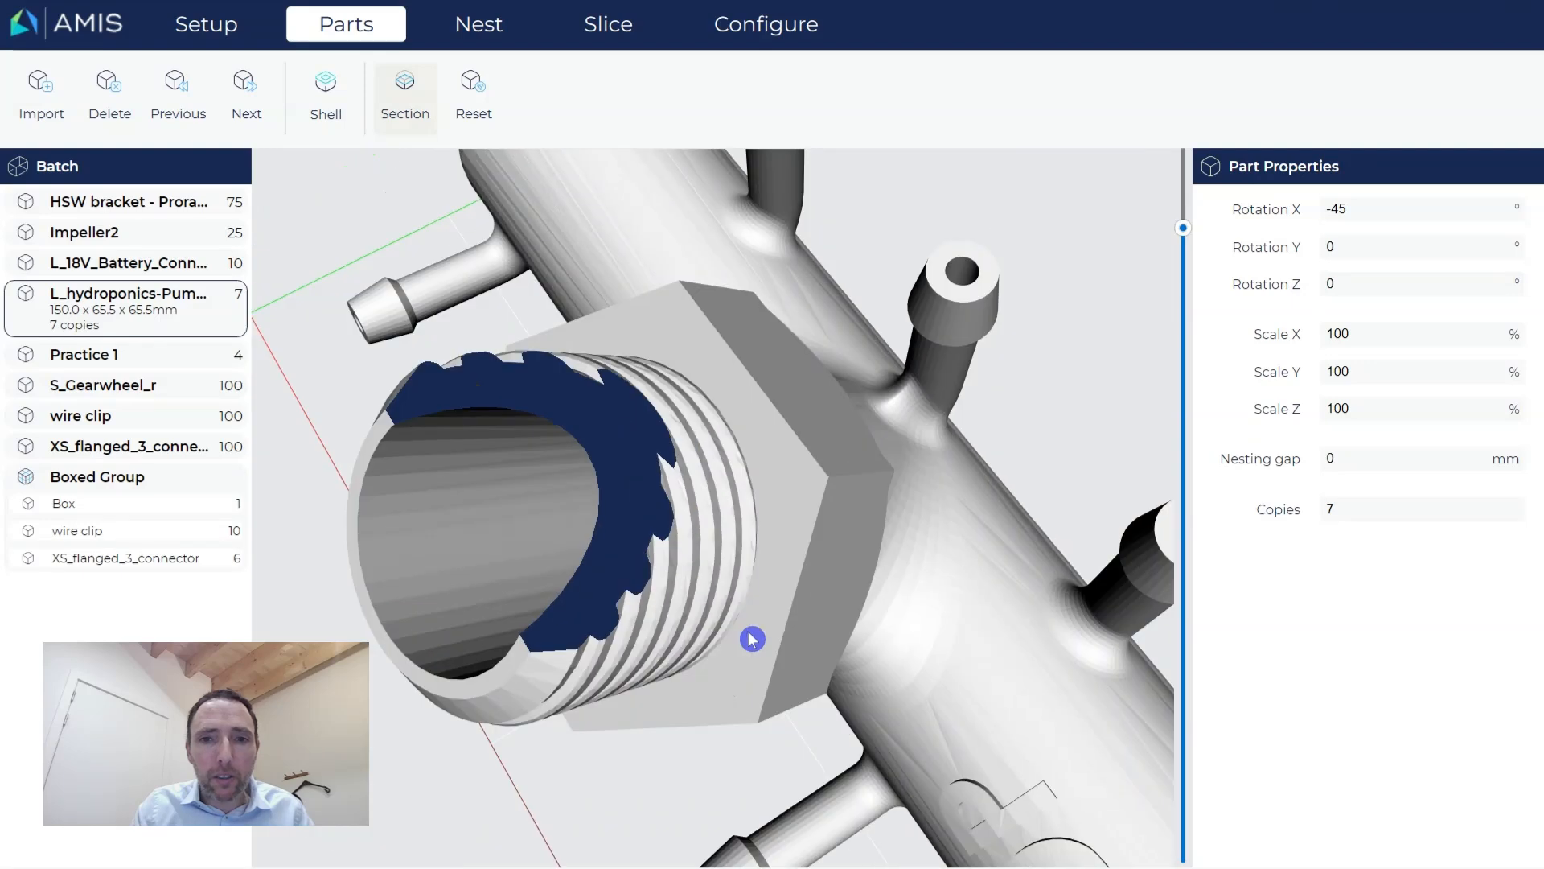
{"action": "scroll", "coordinate": [796, 523], "scroll_direction": "up", "scroll_amount": 5}
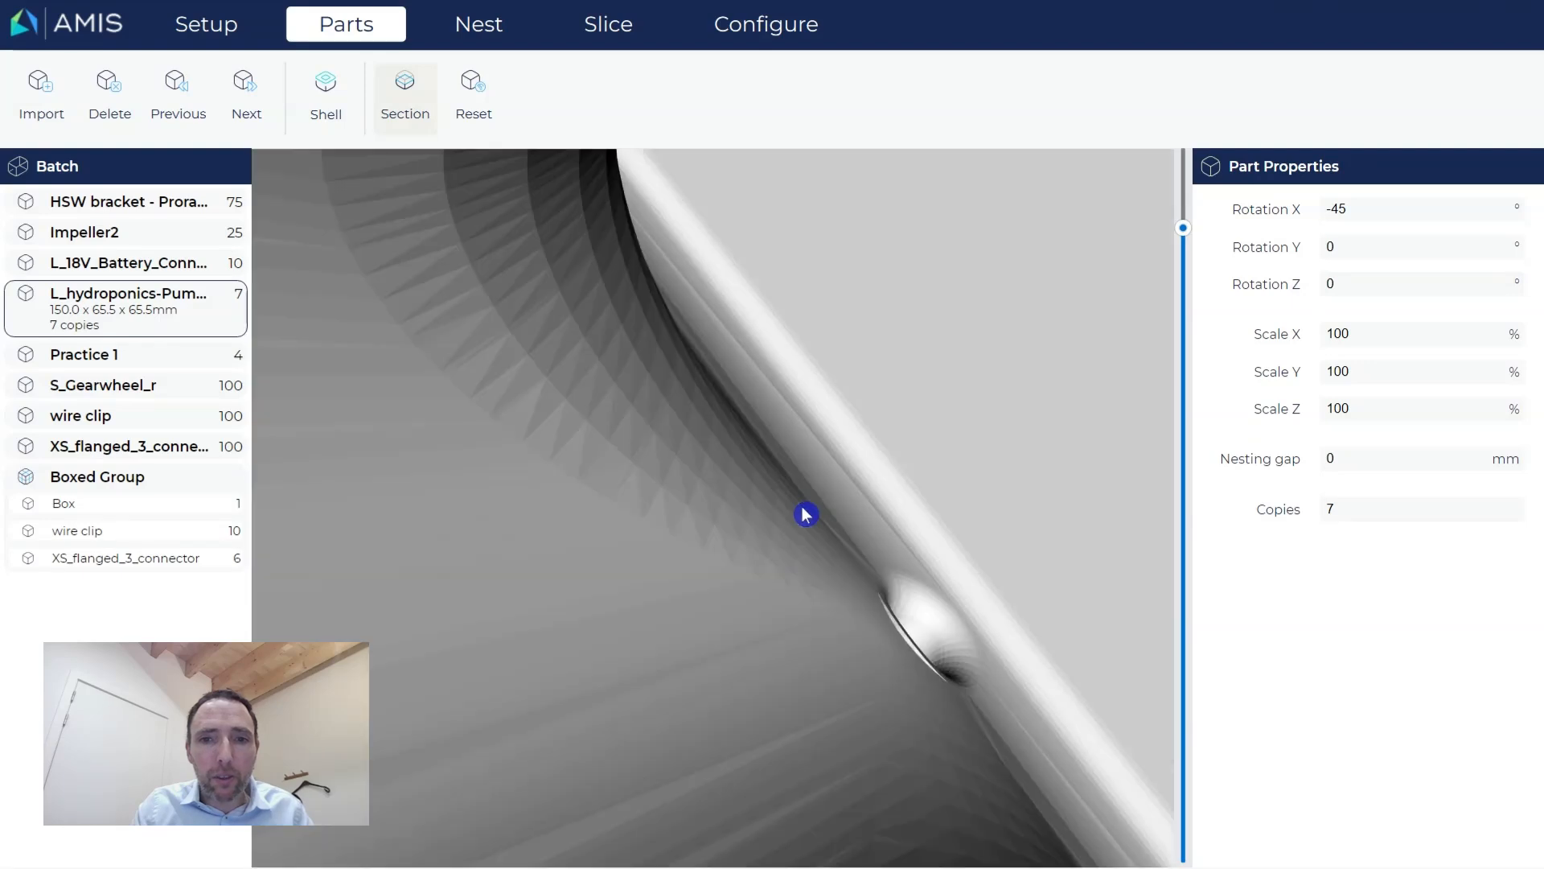
Remove the section cut from the whole manifold and switch to the Practice 1 part.
{"action": "left_click", "coordinate": [481, 95]}
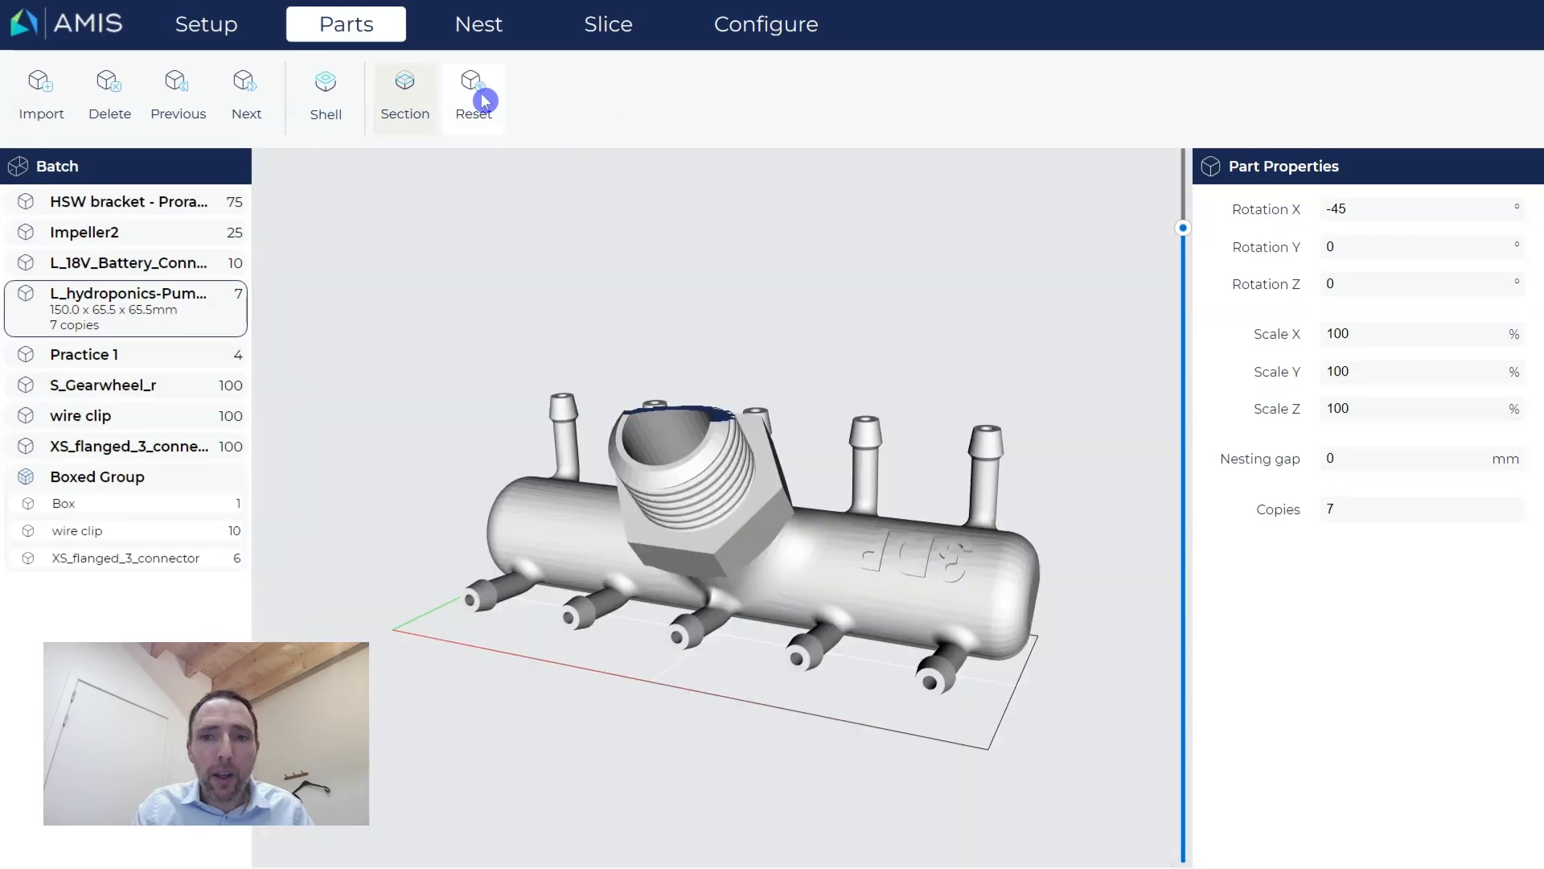
{"action": "left_click_drag", "start_coordinate": [789, 635], "coordinate": [823, 638]}
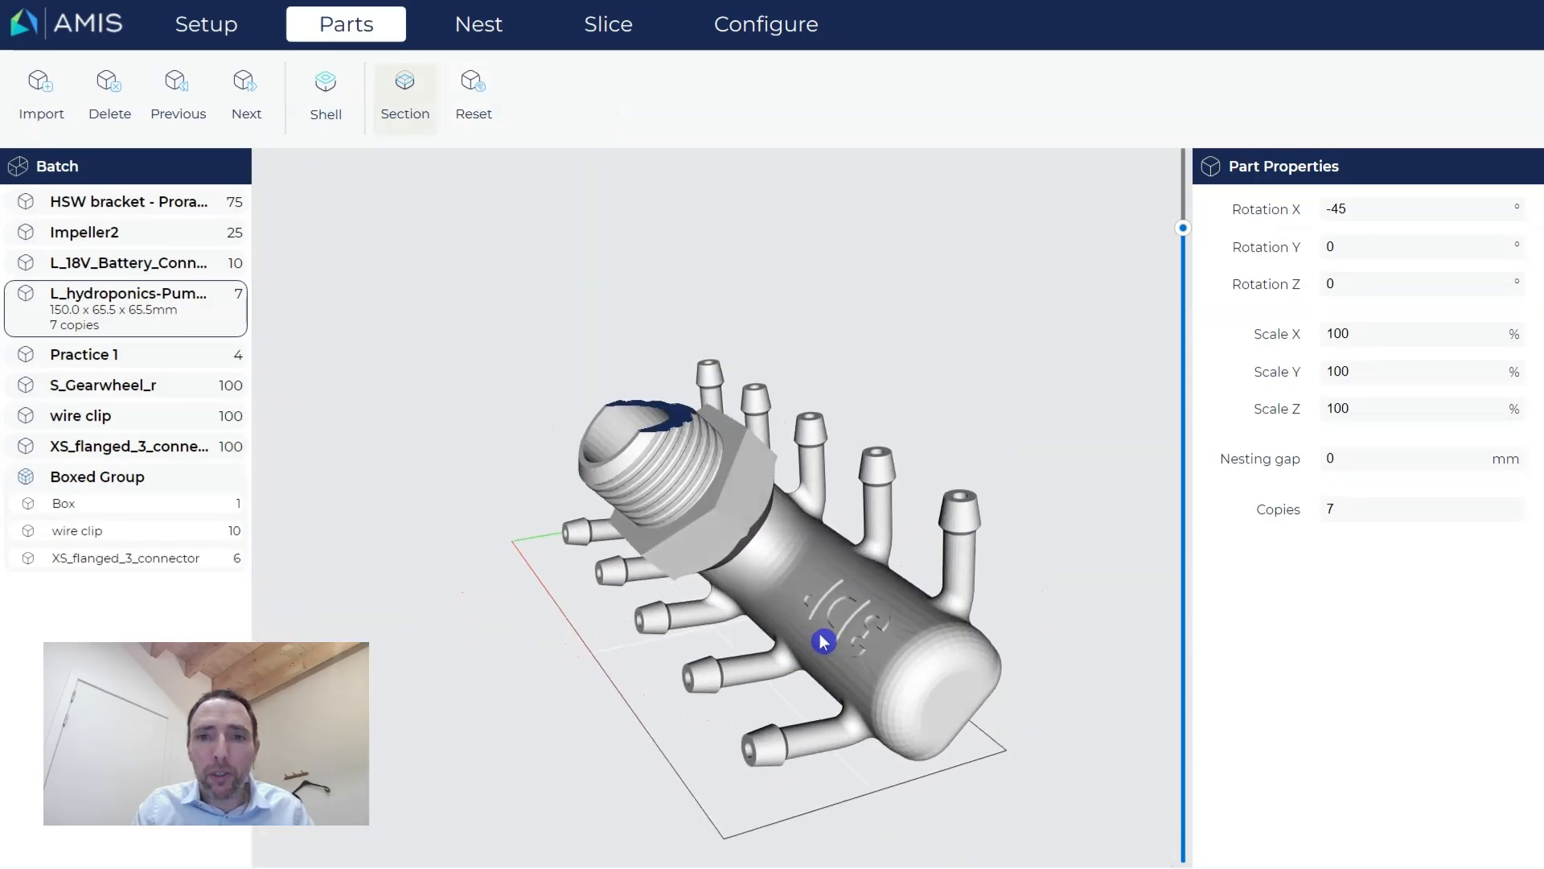
{"action": "left_click_drag", "start_coordinate": [1182, 228], "coordinate": [1182, 156]}
{"action": "left_click_drag", "start_coordinate": [726, 575], "coordinate": [764, 568]}
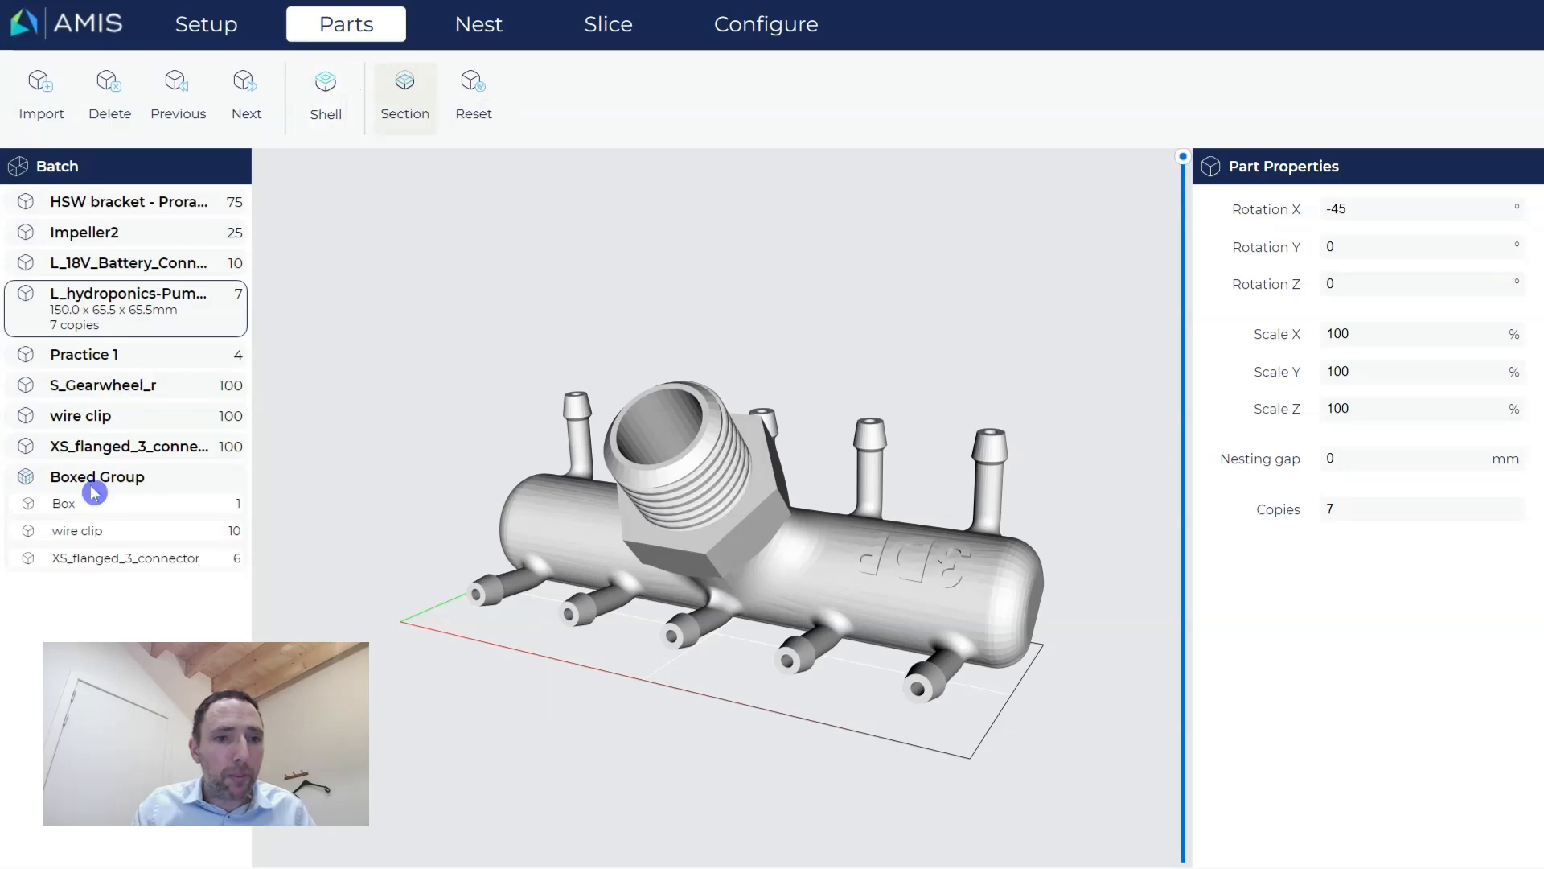
{"action": "left_click", "coordinate": [100, 362]}
Section the Practice 1 bracket's top and open Part Shelling (4 mm shell, 8/2 mm lattice beams).
{"action": "left_click_drag", "start_coordinate": [762, 558], "coordinate": [689, 555]}
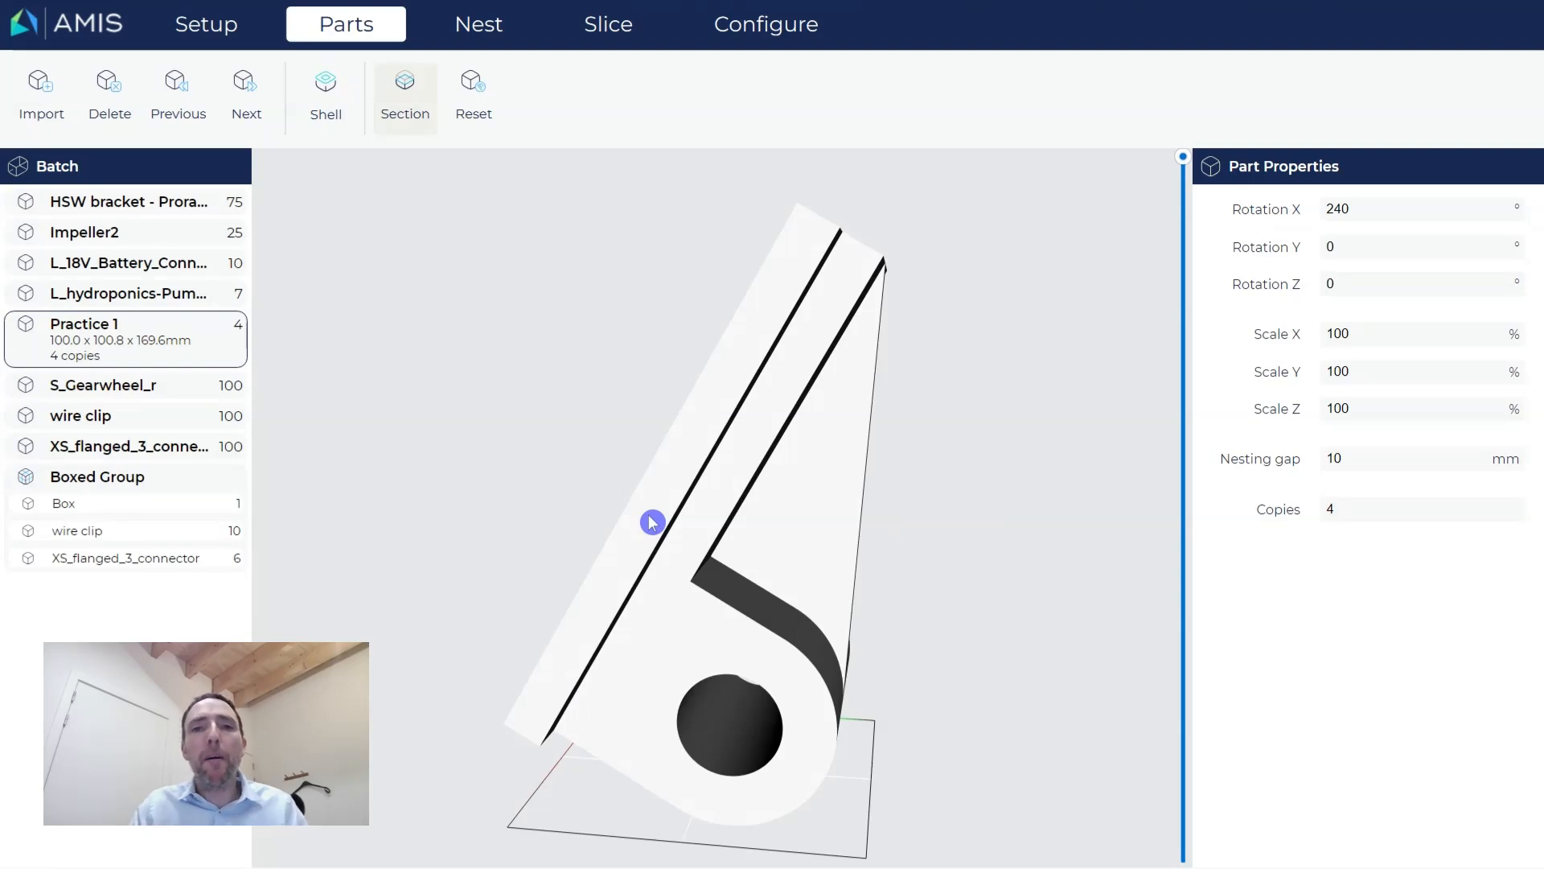
{"action": "left_click_drag", "start_coordinate": [807, 496], "coordinate": [786, 527]}
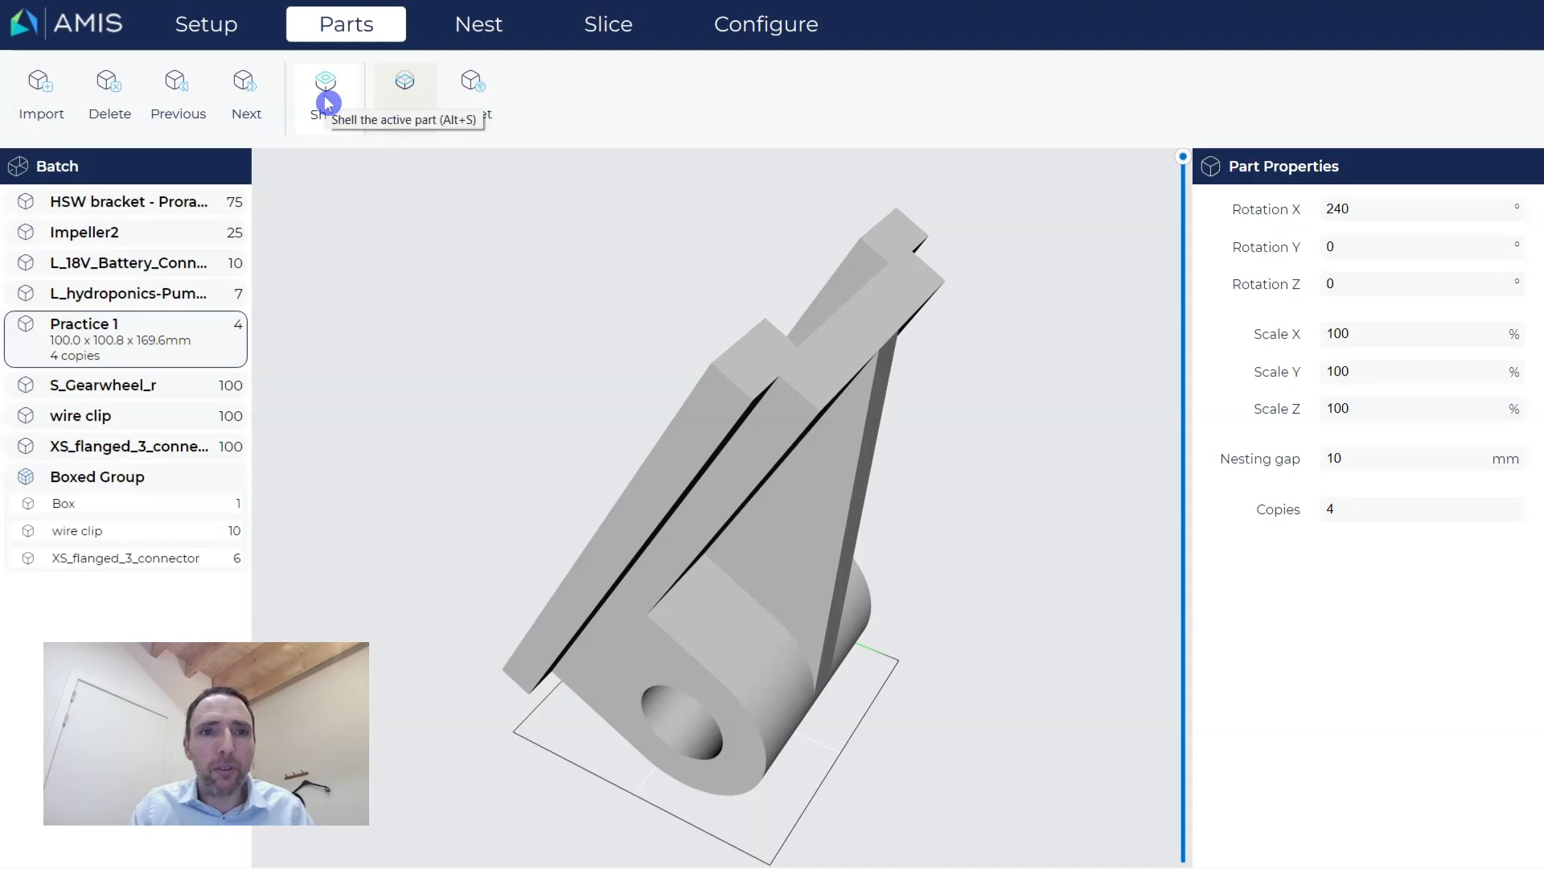
{"action": "left_click_drag", "start_coordinate": [1182, 157], "coordinate": [1171, 327]}
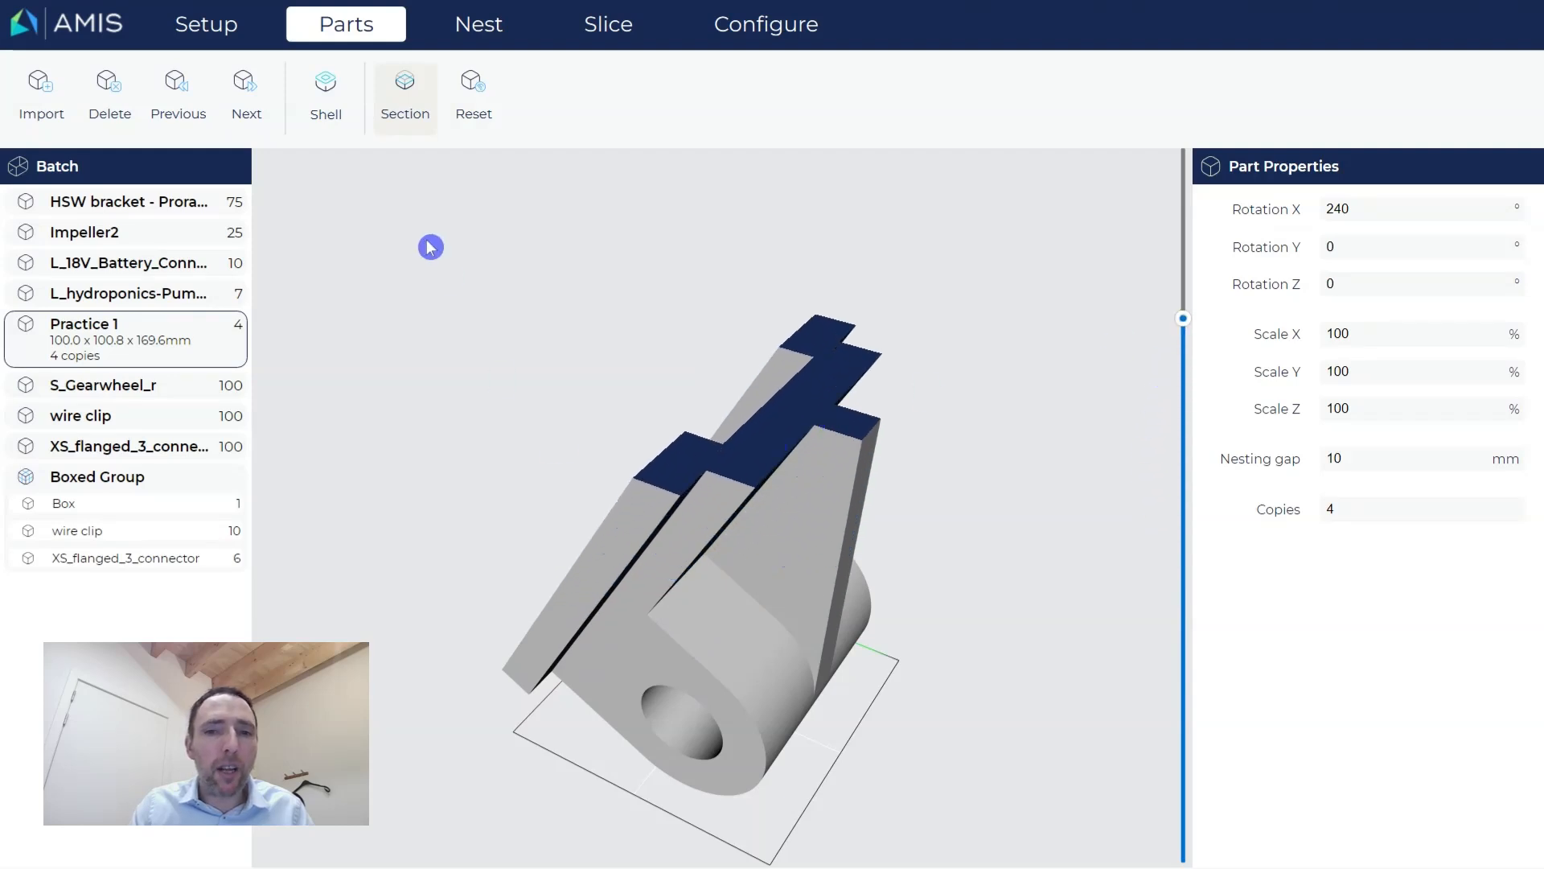
{"action": "left_click", "coordinate": [325, 99]}
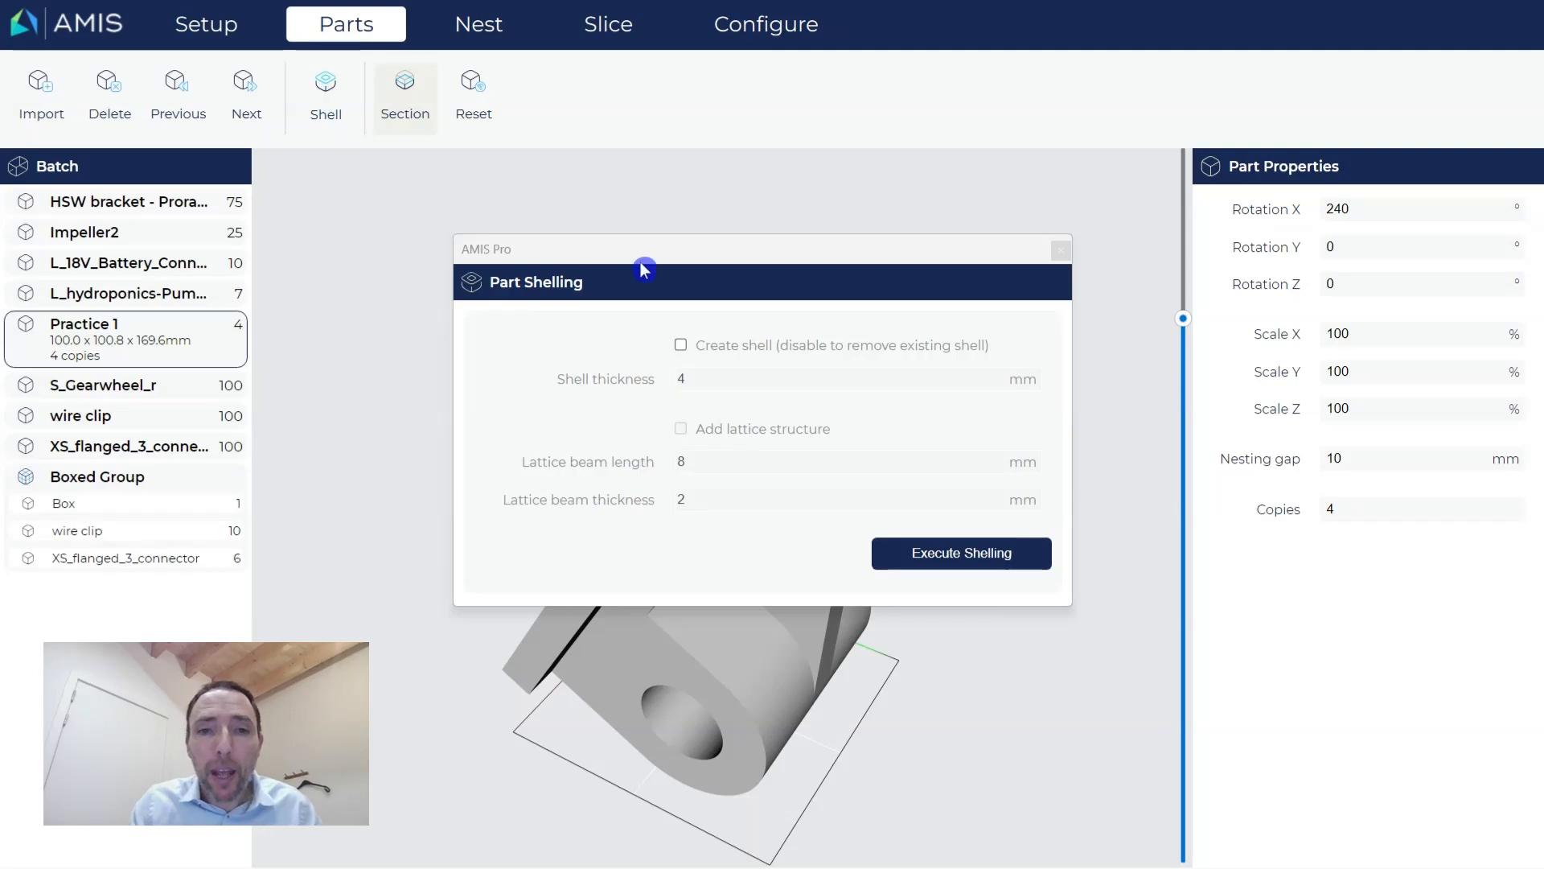
Shell Practice 1 with a 3 mm wall and no lattice, then inspect the hollow section.
{"action": "left_click_drag", "start_coordinate": [644, 252], "coordinate": [630, 185]}
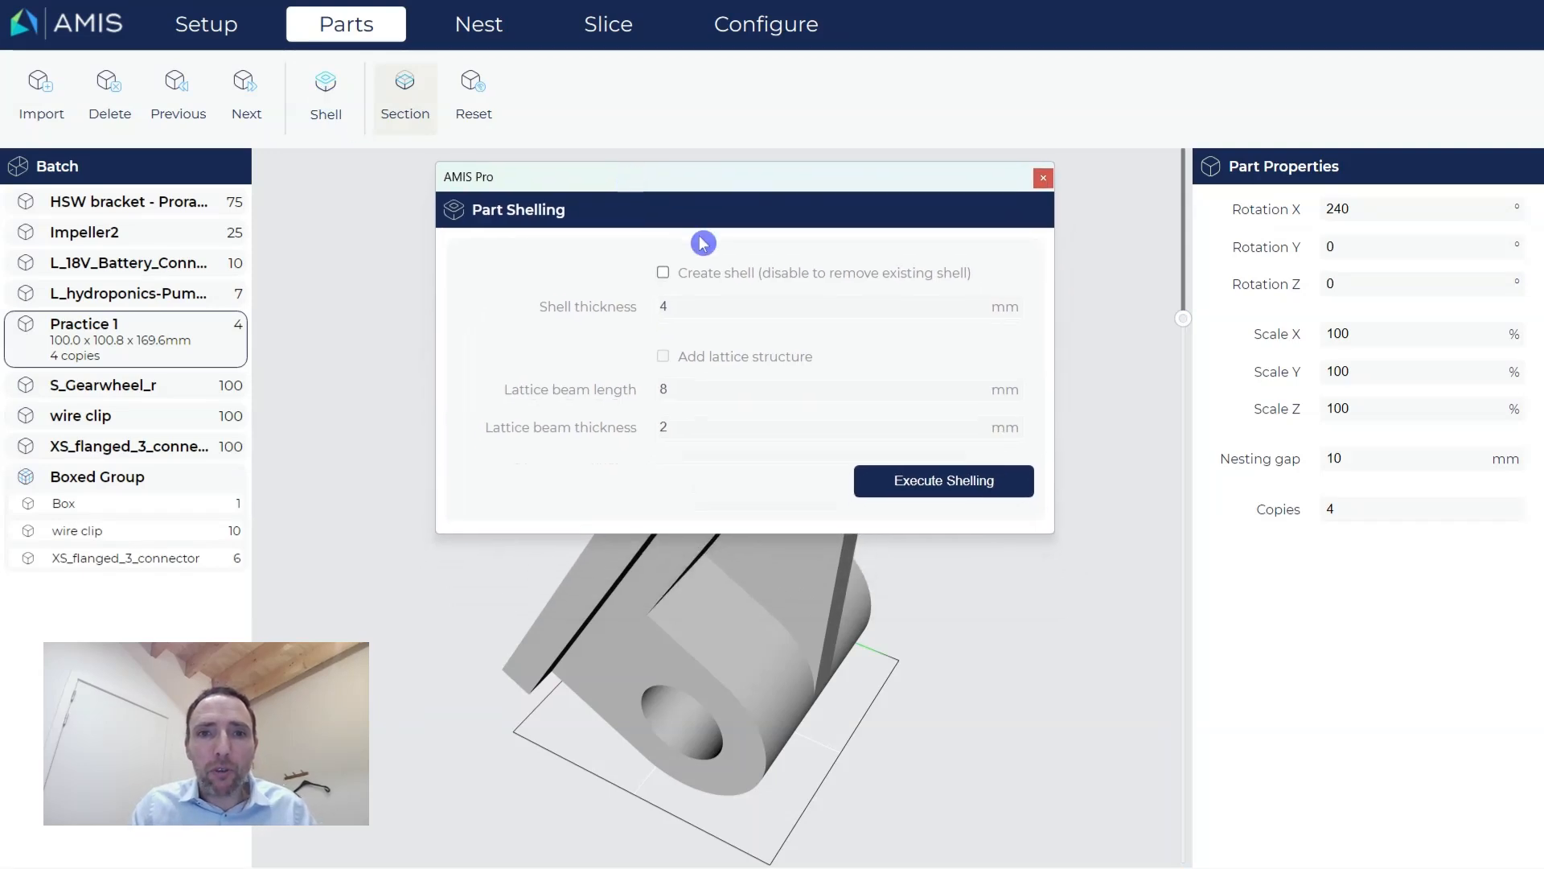
{"action": "left_click", "coordinate": [664, 273]}
{"action": "left_click", "coordinate": [729, 307]}
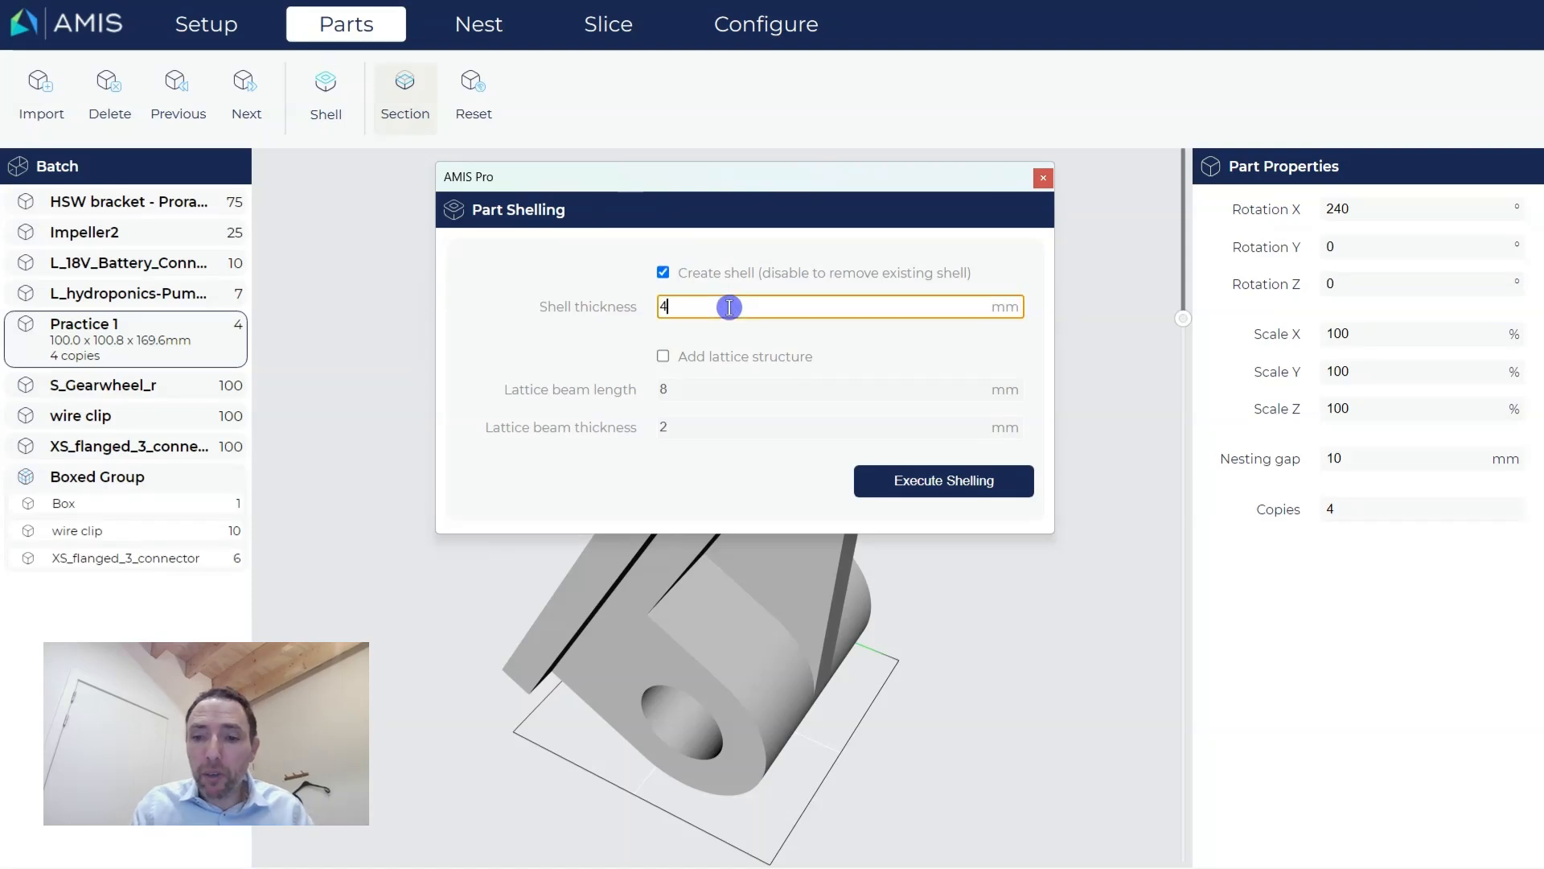
{"action": "type", "text": "3"}
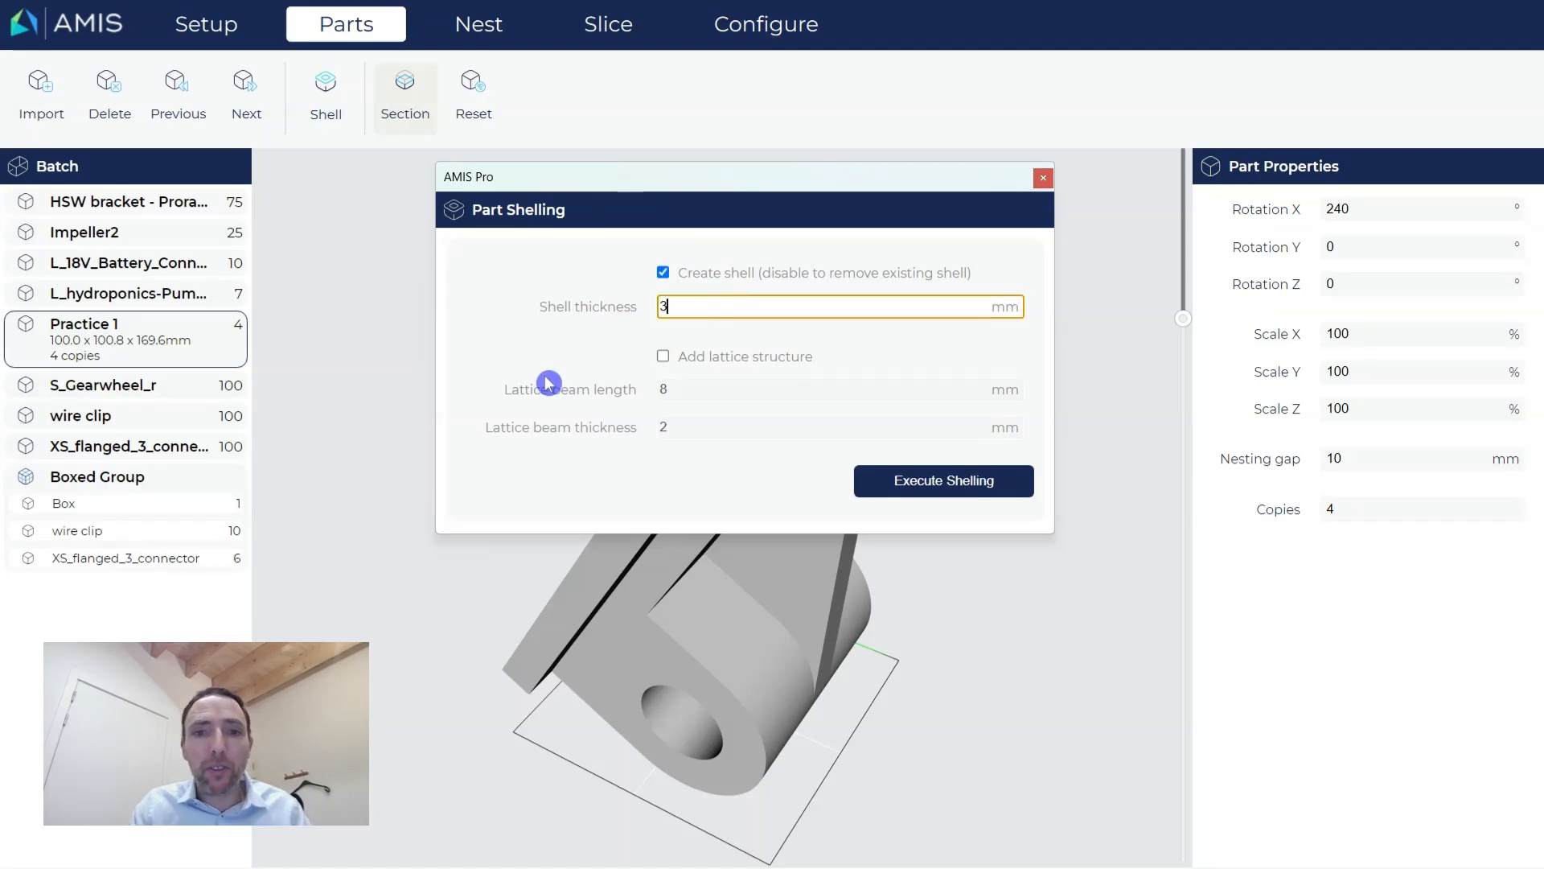
{"action": "left_click", "coordinate": [557, 355]}
{"action": "left_click", "coordinate": [664, 359]}
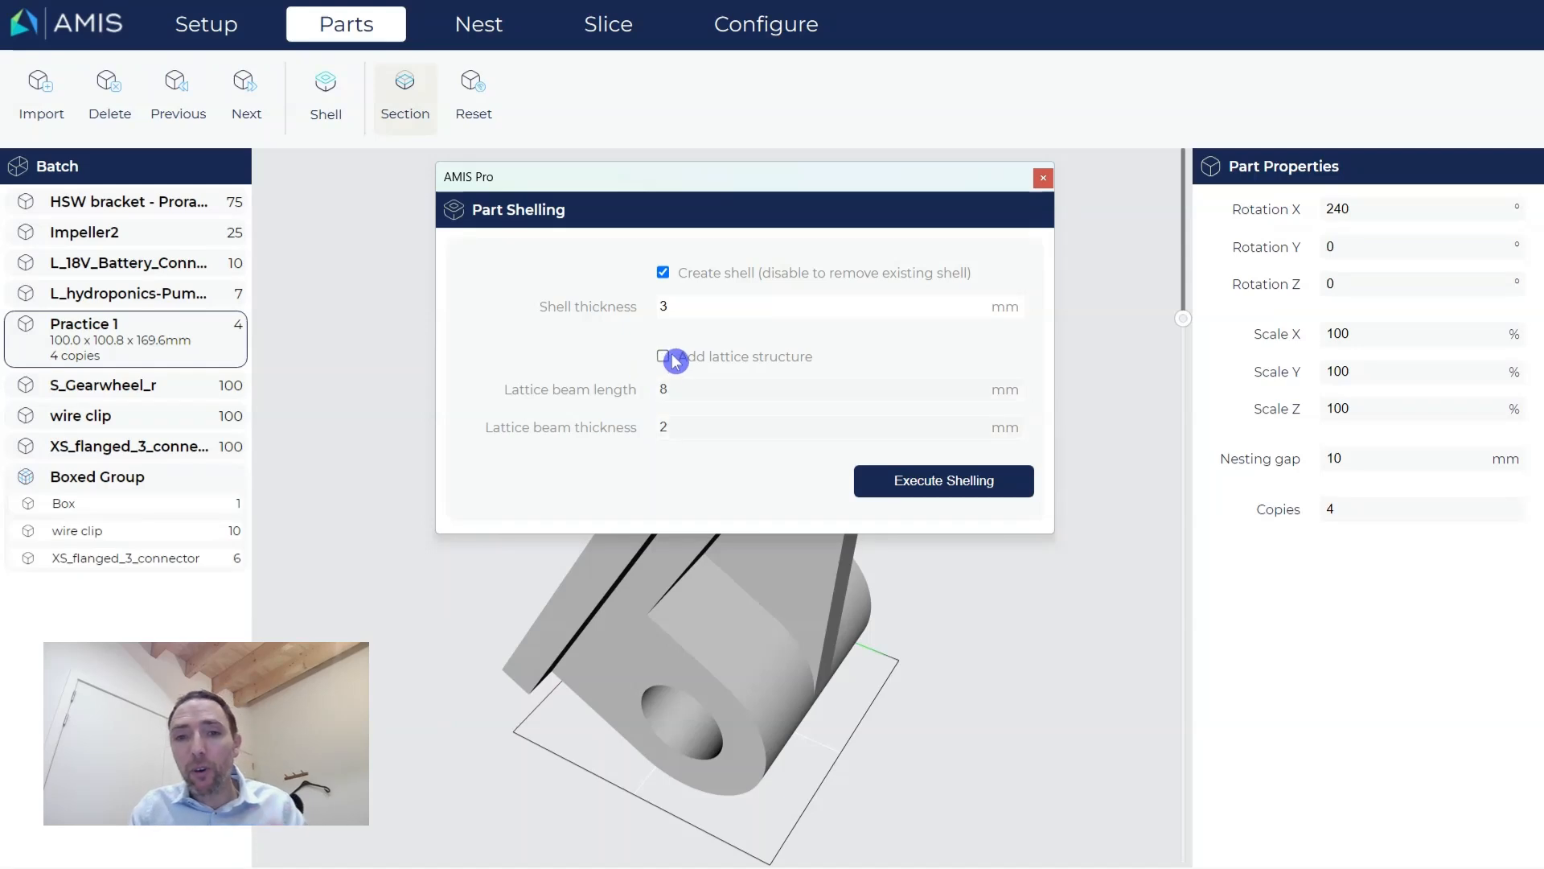
{"action": "left_click", "coordinate": [898, 479]}
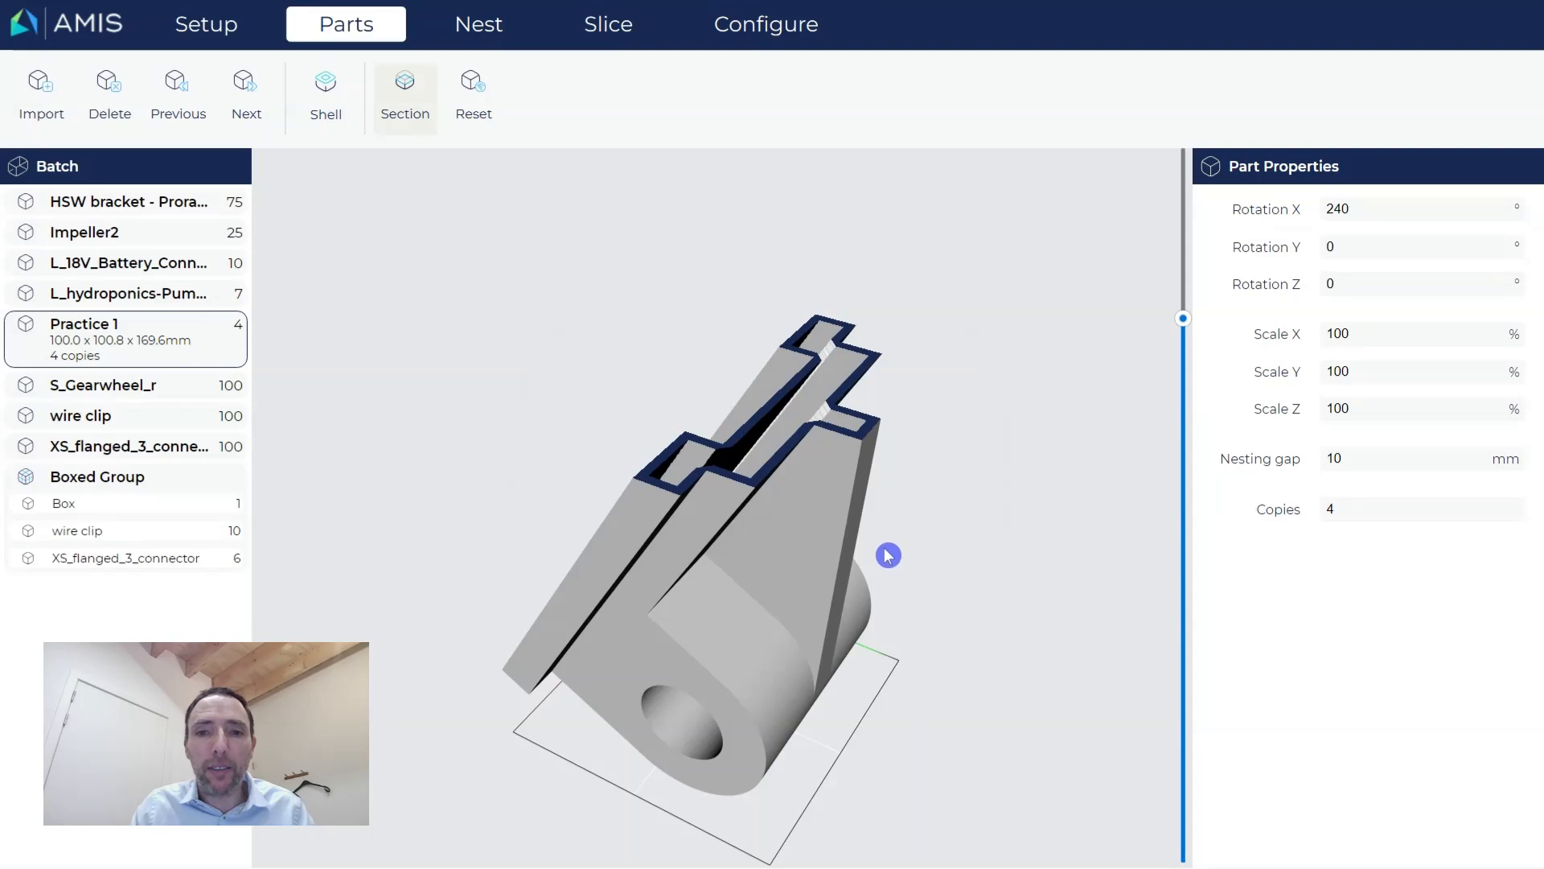
{"action": "mouse_move", "coordinate": [865, 491]}
{"action": "left_mouse_down"}
{"action": "mouse_move", "coordinate": [858, 534]}
{"action": "mouse_move", "coordinate": [789, 518]}
{"action": "mouse_move", "coordinate": [868, 528]}
{"action": "mouse_move", "coordinate": [892, 511]}
{"action": "mouse_move", "coordinate": [880, 502]}
{"action": "left_mouse_up"}
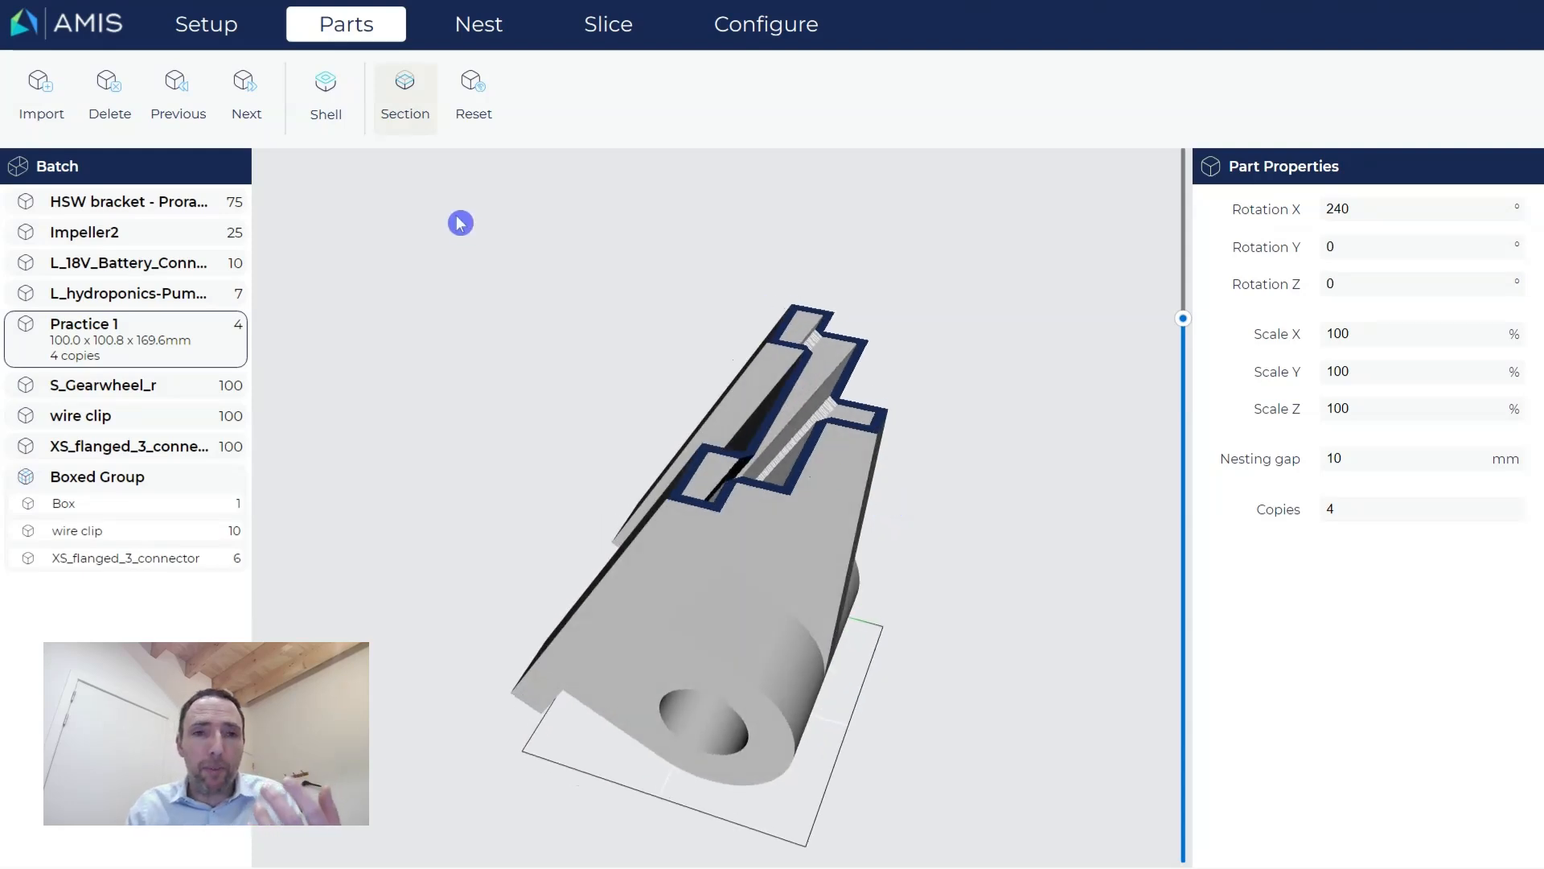
Re-shell Practice 1 with an added lattice whose beam thickness is 3 mm.
{"action": "left_click", "coordinate": [330, 90]}
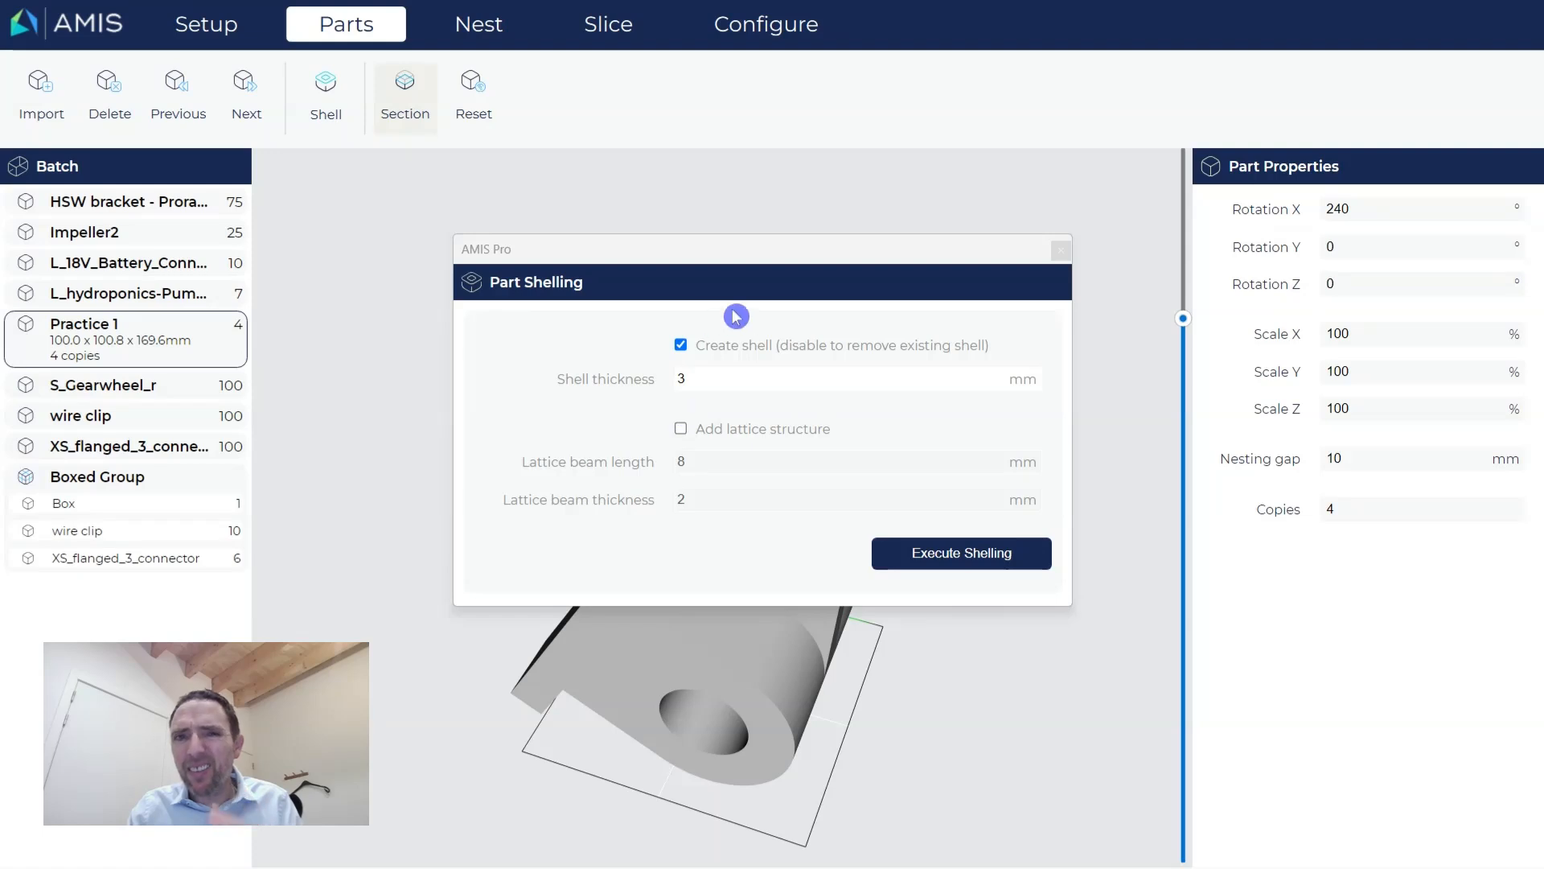
{"action": "left_click_drag", "start_coordinate": [744, 251], "coordinate": [518, 146]}
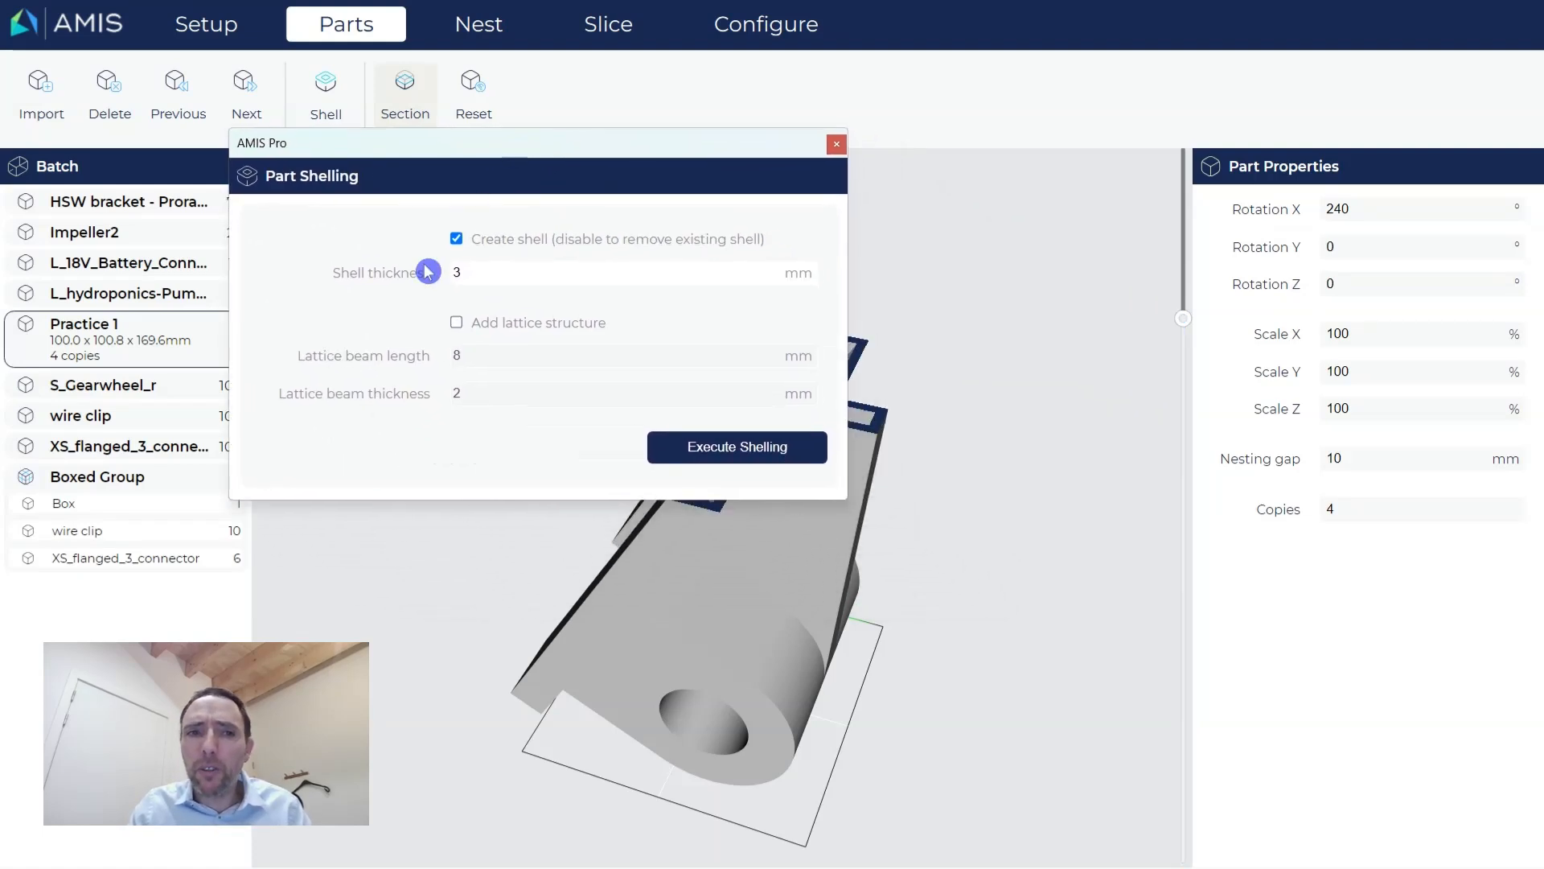
{"action": "left_click", "coordinate": [455, 322]}
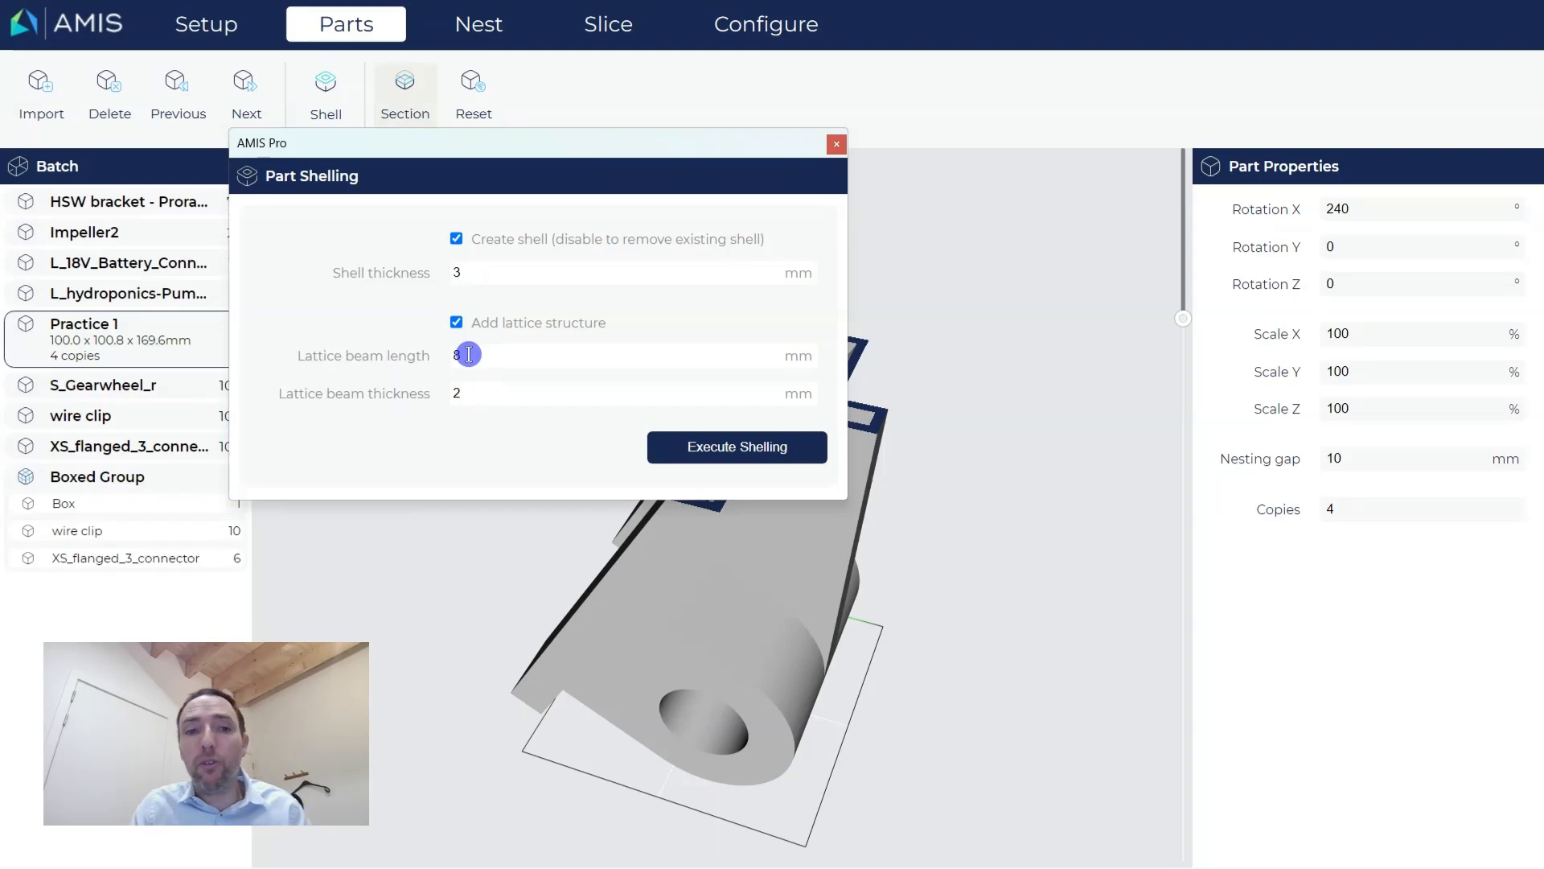
{"action": "left_click", "coordinate": [473, 395]}
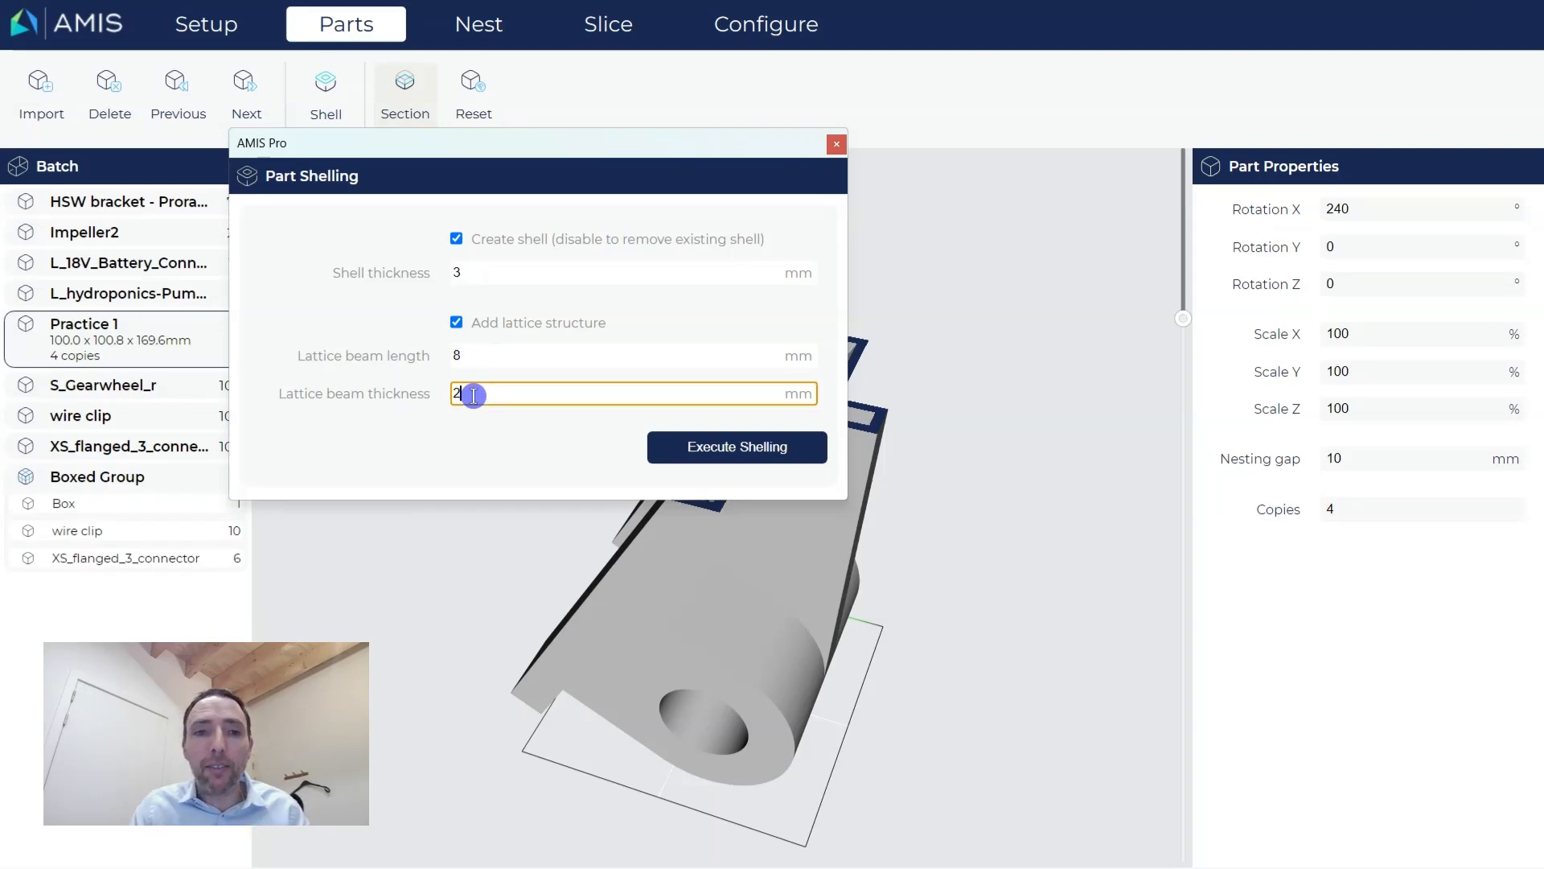
{"action": "key", "text": "BackSpace"}
{"action": "type", "text": "3"}
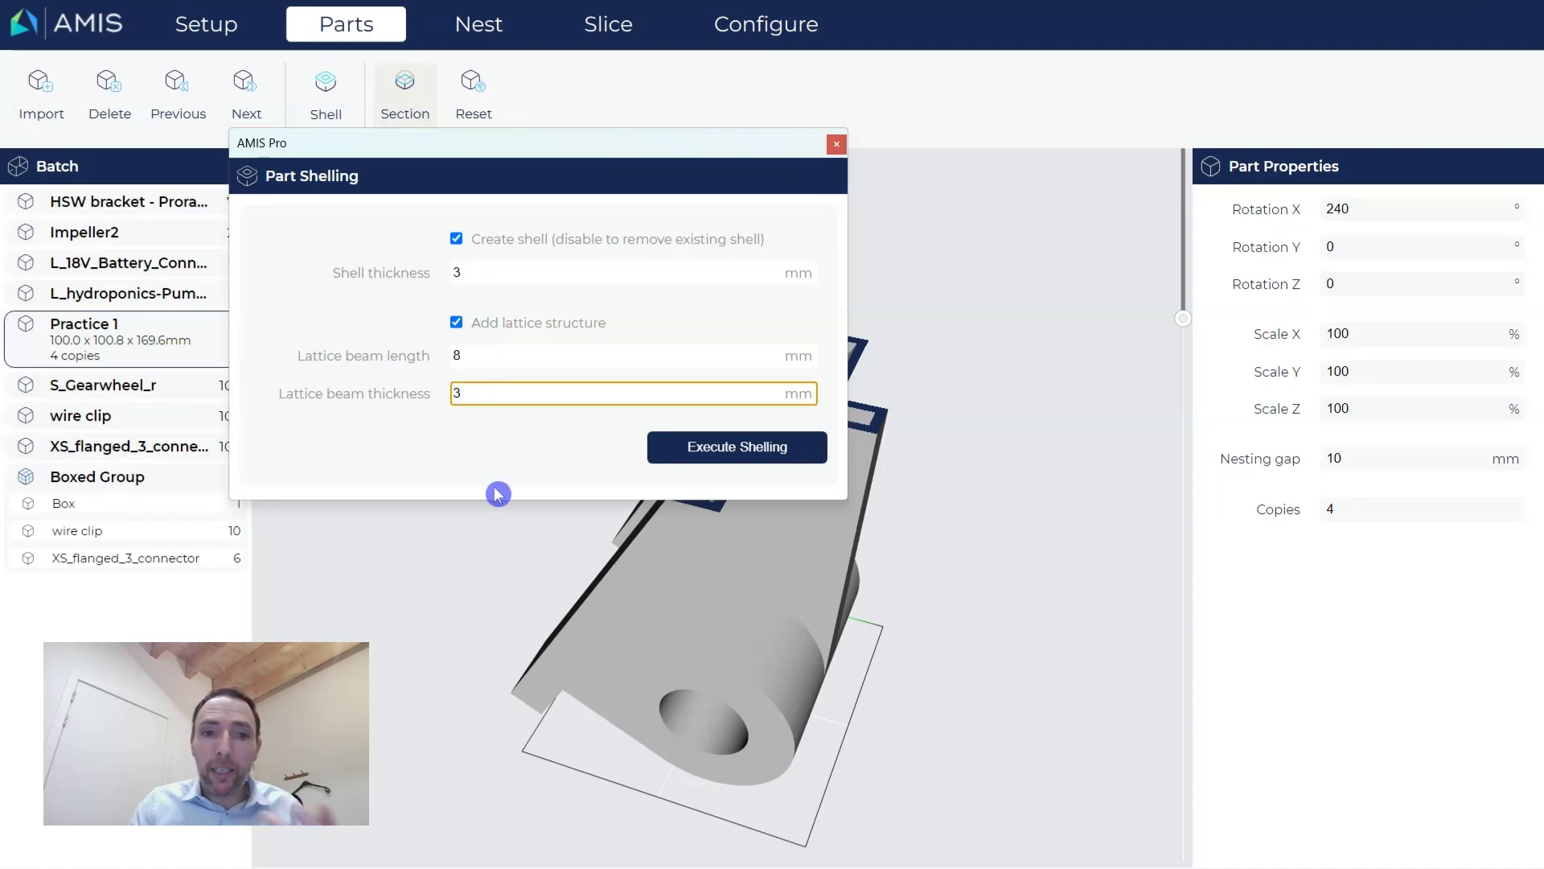
{"action": "left_click", "coordinate": [542, 464]}
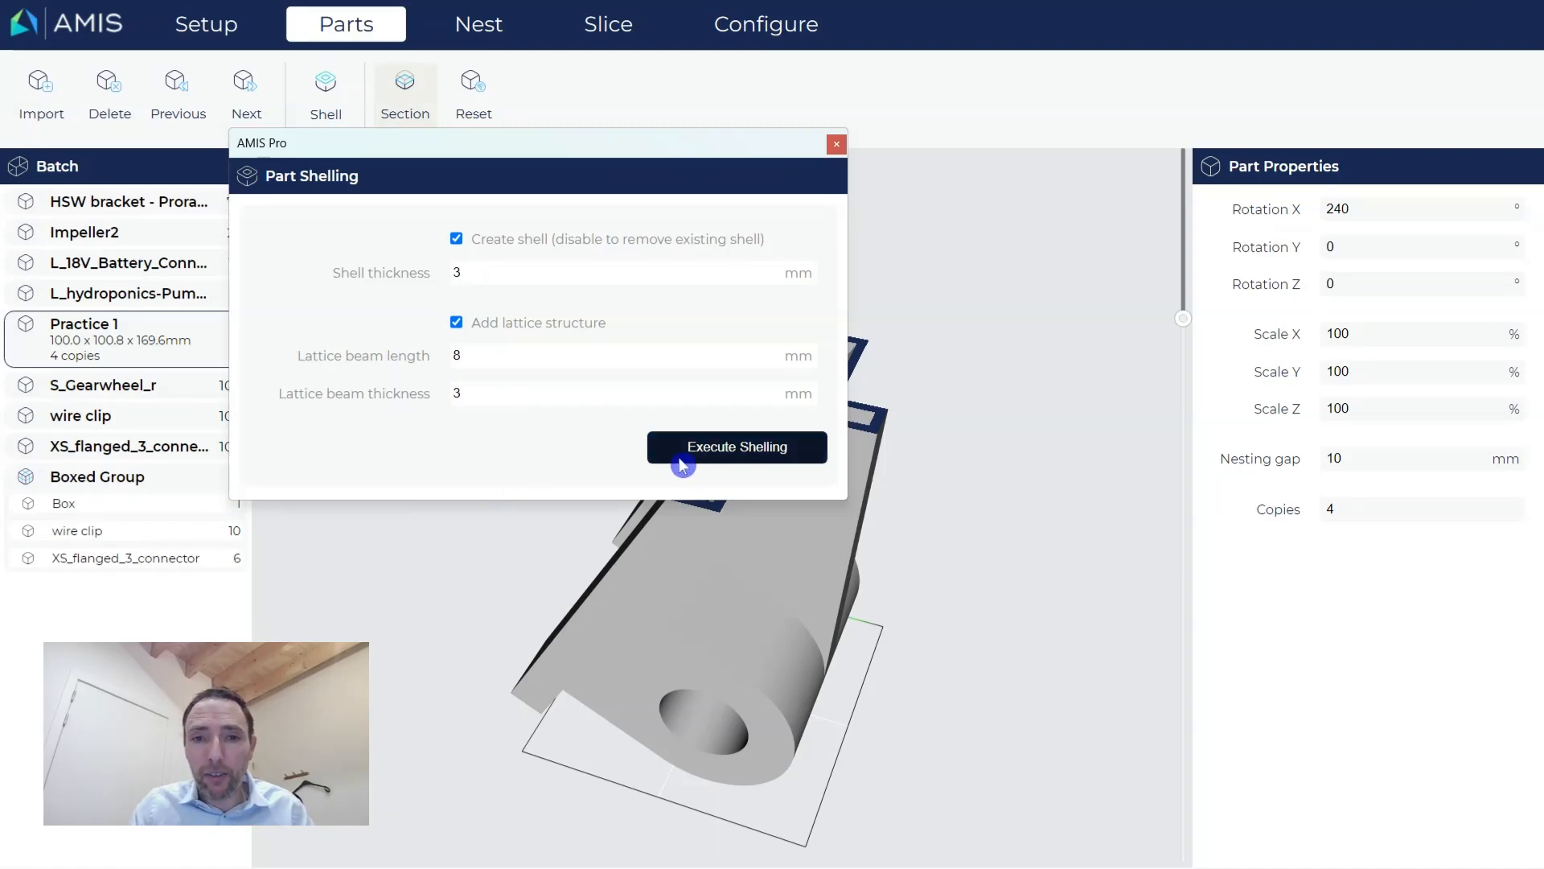
{"action": "left_click", "coordinate": [709, 453]}
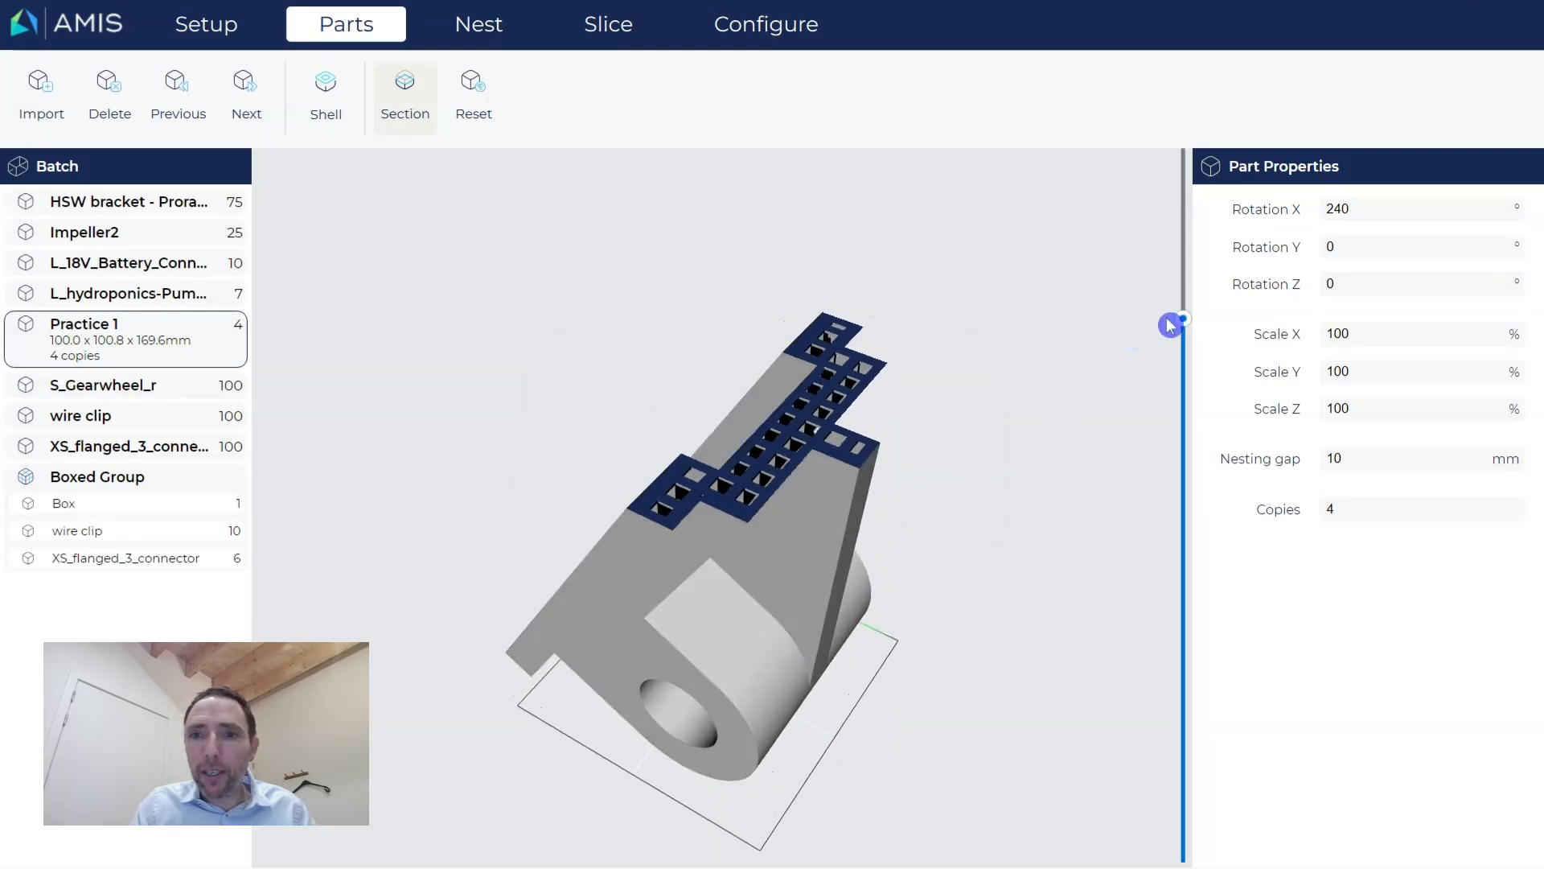
Lower the section cut to inspect the lattice, then raise it clear and orbit the whole bracket.
{"action": "left_click_drag", "start_coordinate": [1186, 326], "coordinate": [1183, 393]}
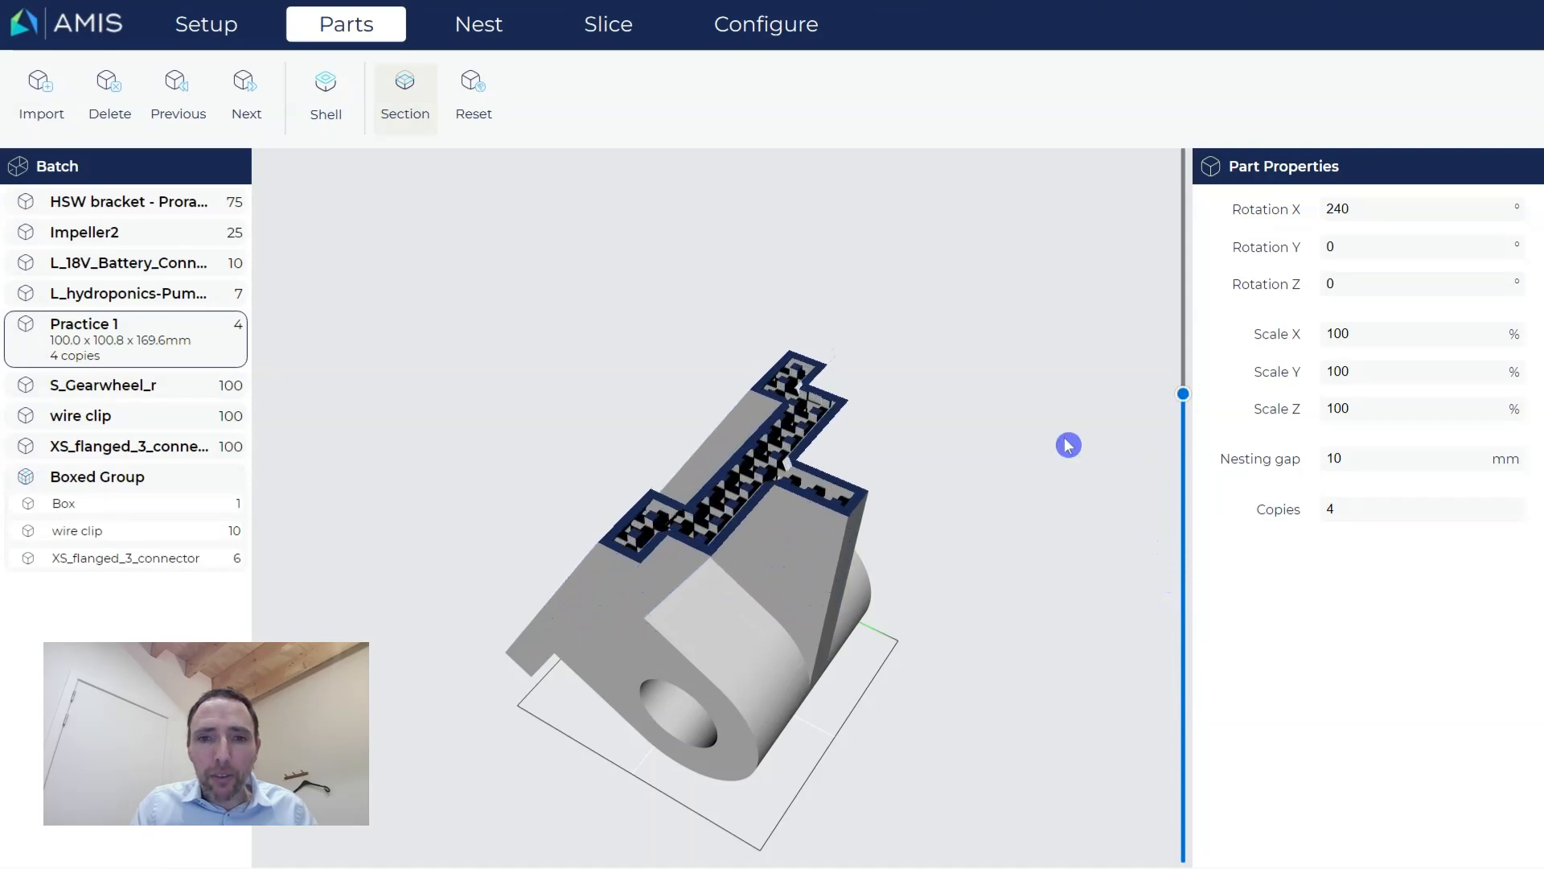
{"action": "left_click_drag", "start_coordinate": [862, 575], "coordinate": [1124, 459]}
{"action": "left_click_drag", "start_coordinate": [1182, 395], "coordinate": [1209, 158]}
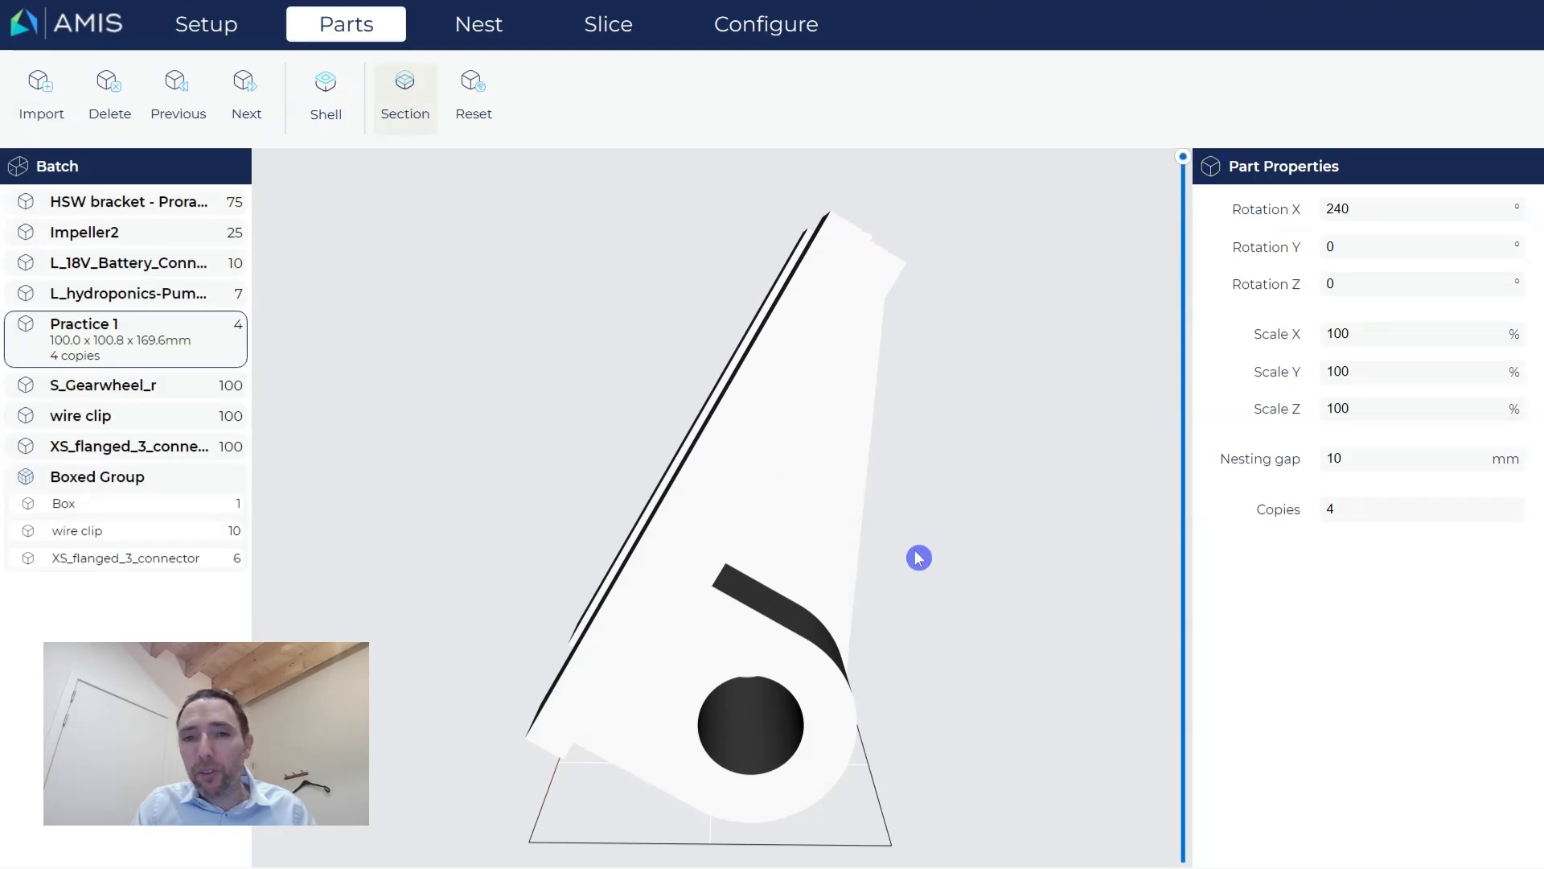
{"action": "mouse_move", "coordinate": [920, 555]}
{"action": "left_mouse_down"}
{"action": "mouse_move", "coordinate": [870, 584]}
{"action": "mouse_move", "coordinate": [924, 582]}
{"action": "left_mouse_up"}
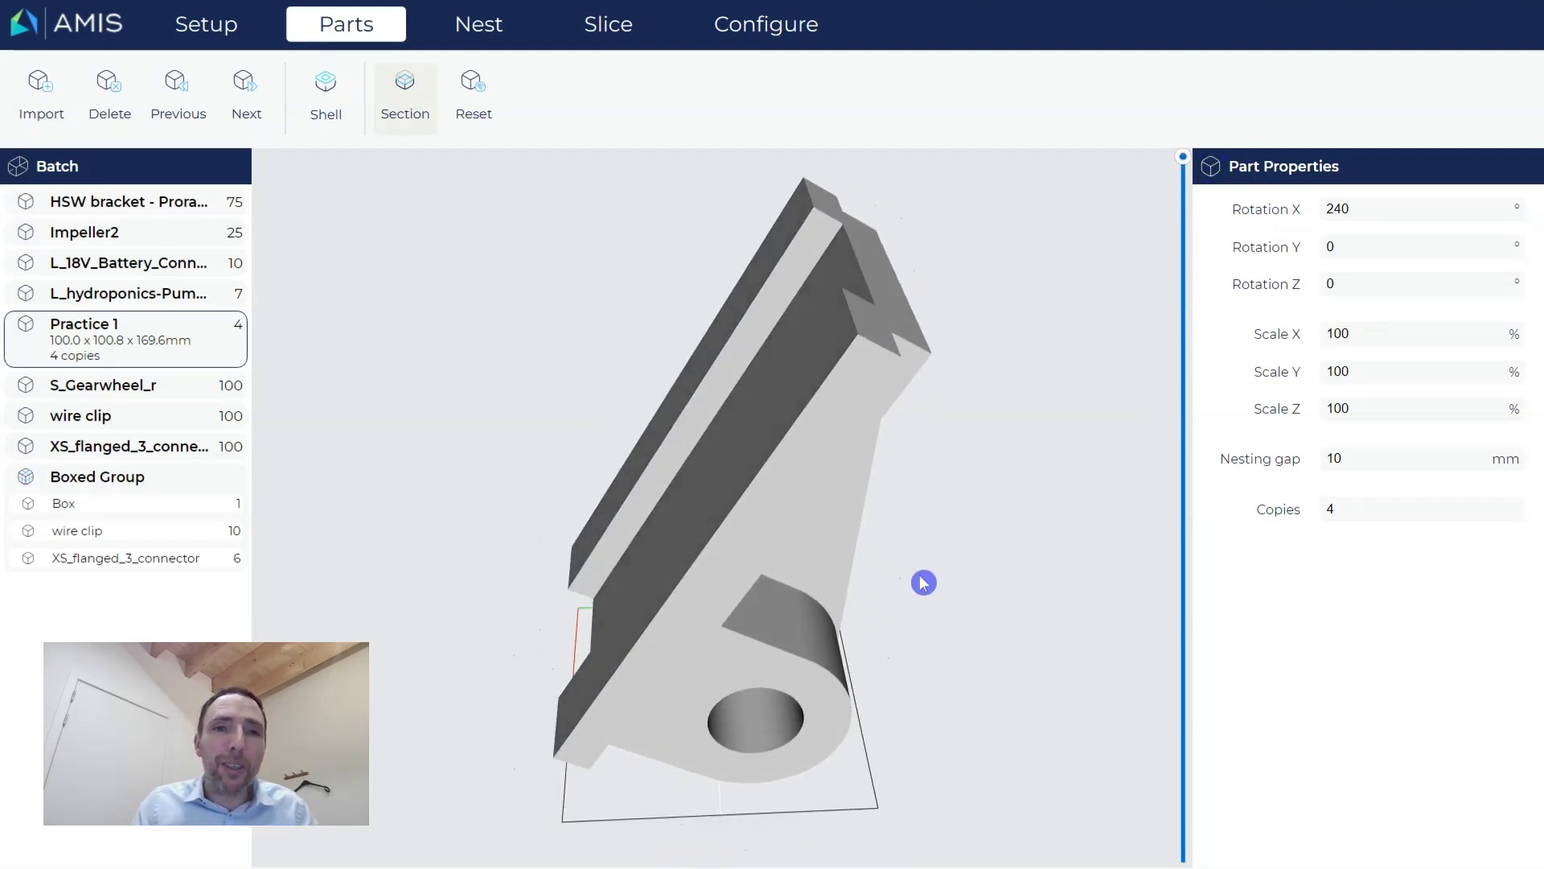
{"action": "left_click_drag", "start_coordinate": [751, 659], "coordinate": [802, 643]}
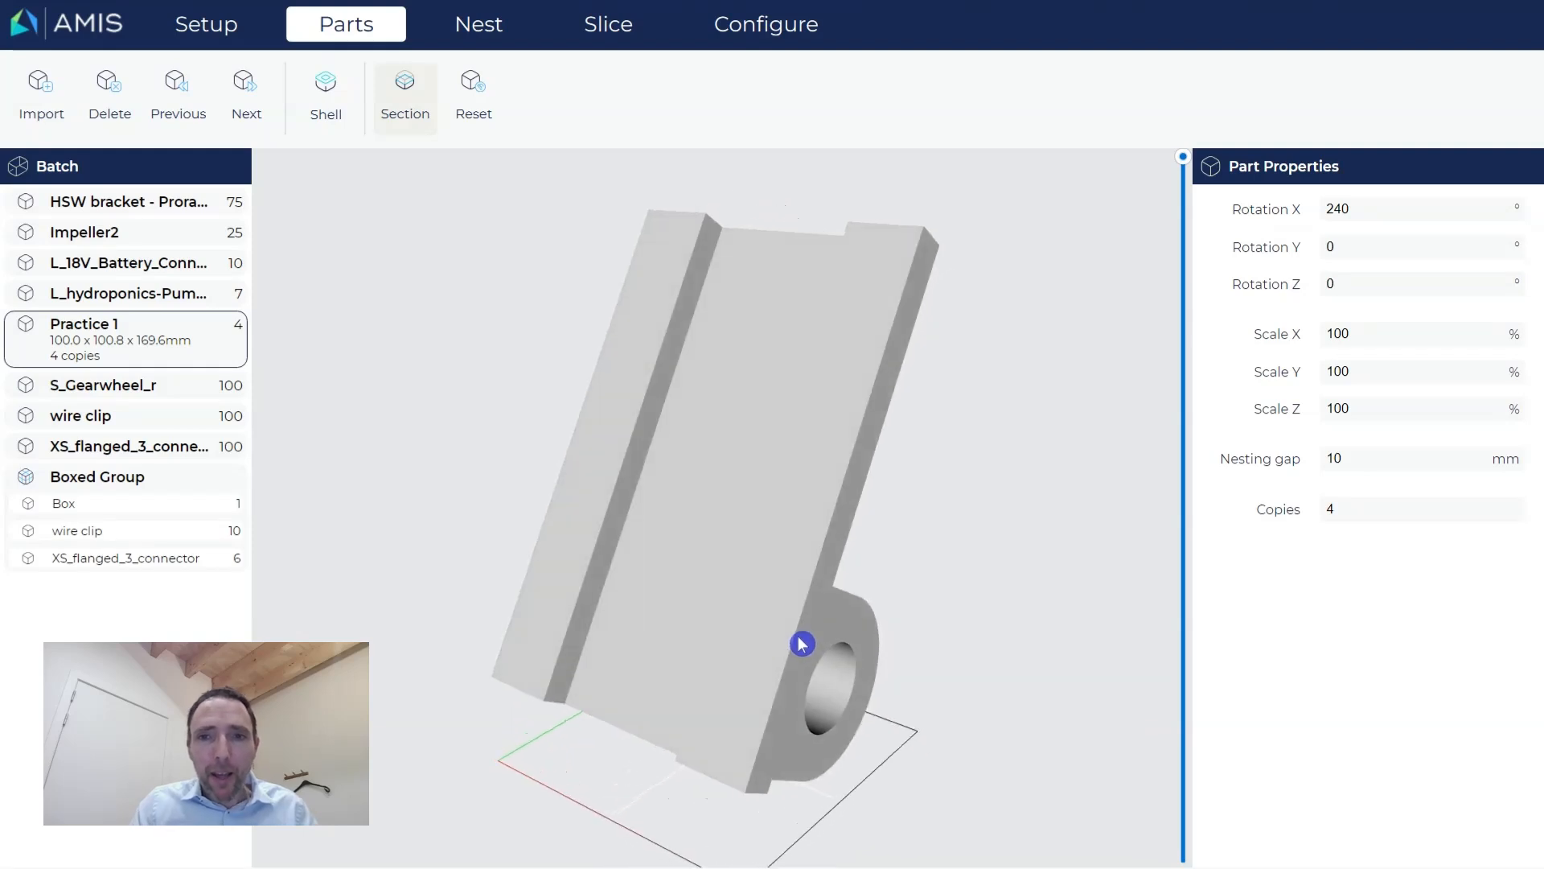